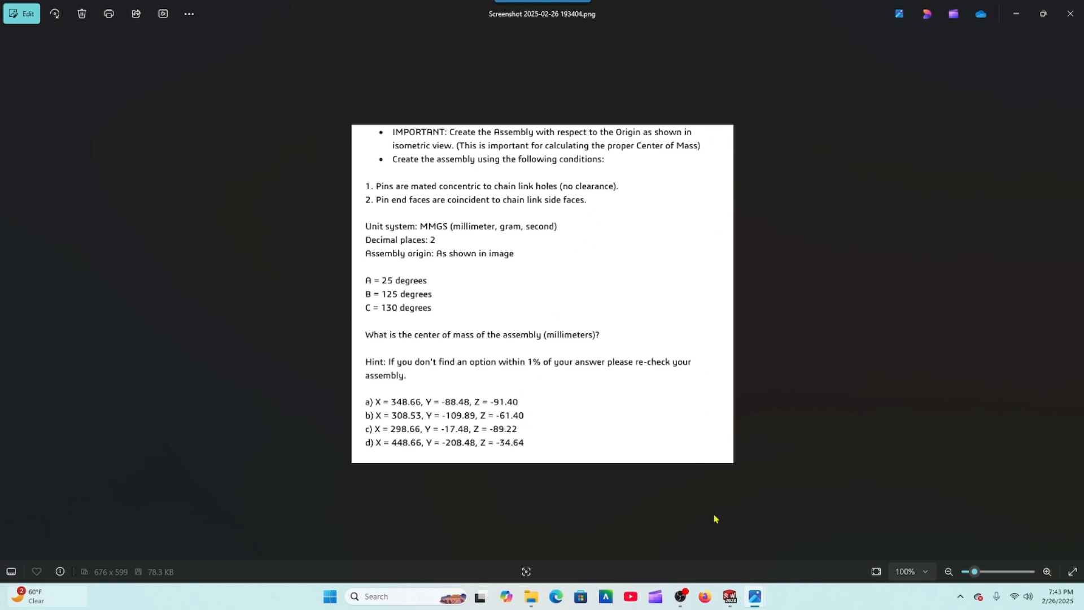
Step: Switch to SOLIDWORKS and create a new assembly document
left_click(730, 597)
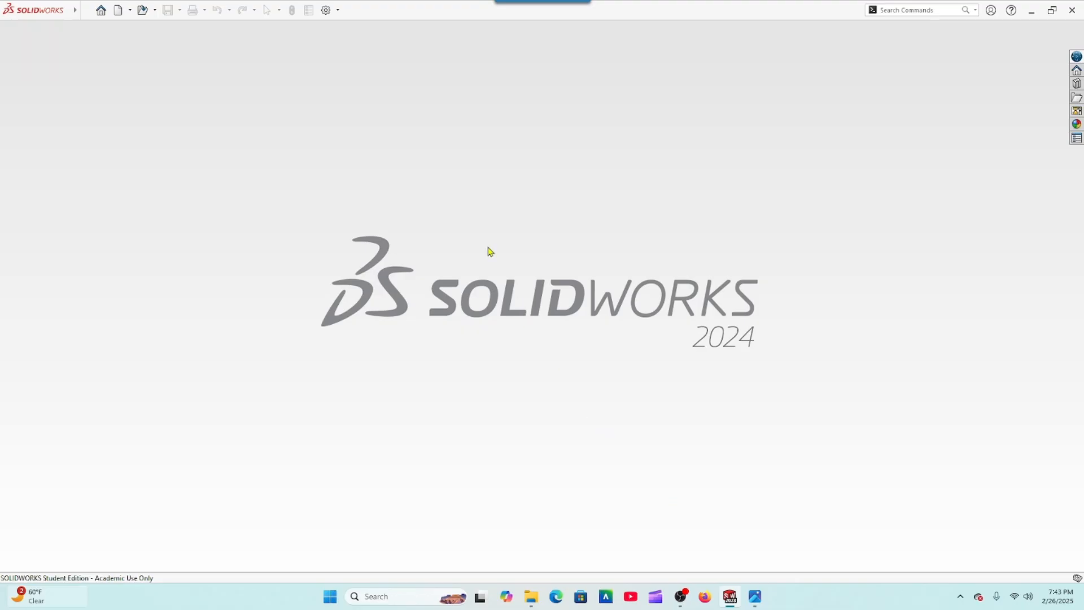
left_click(118, 9)
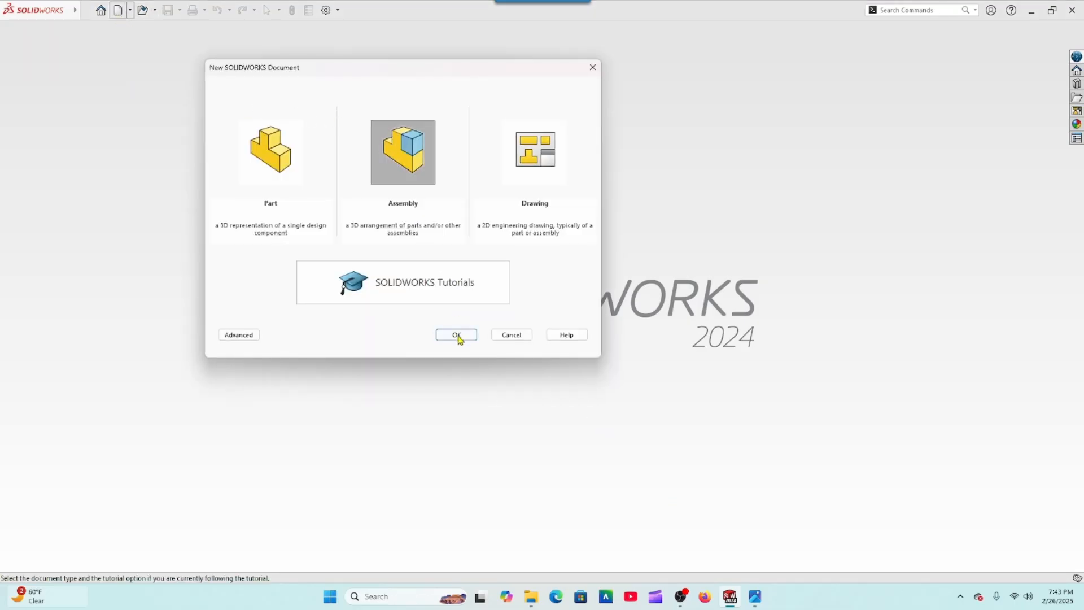
left_click(457, 335)
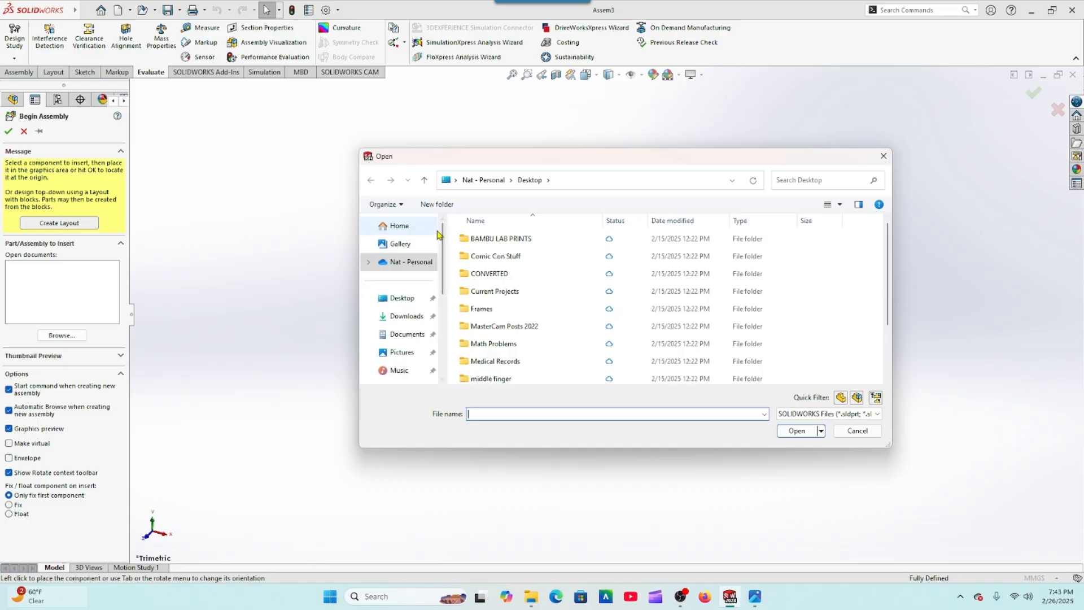
Step: Load long_pin.SLDPRT from the Downloads folder "cswa-sample-exam-16.snapshot.1 v2" as the first component, converting PhotoWorks Materials only
scroll(459, 262, "down", 1)
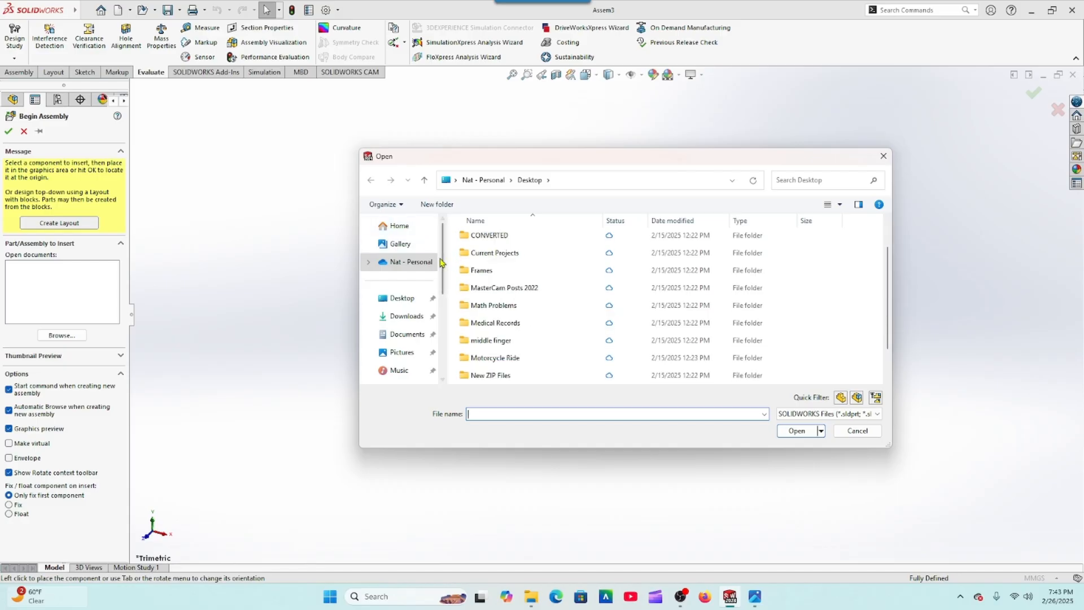
scroll(442, 244, "down", 2)
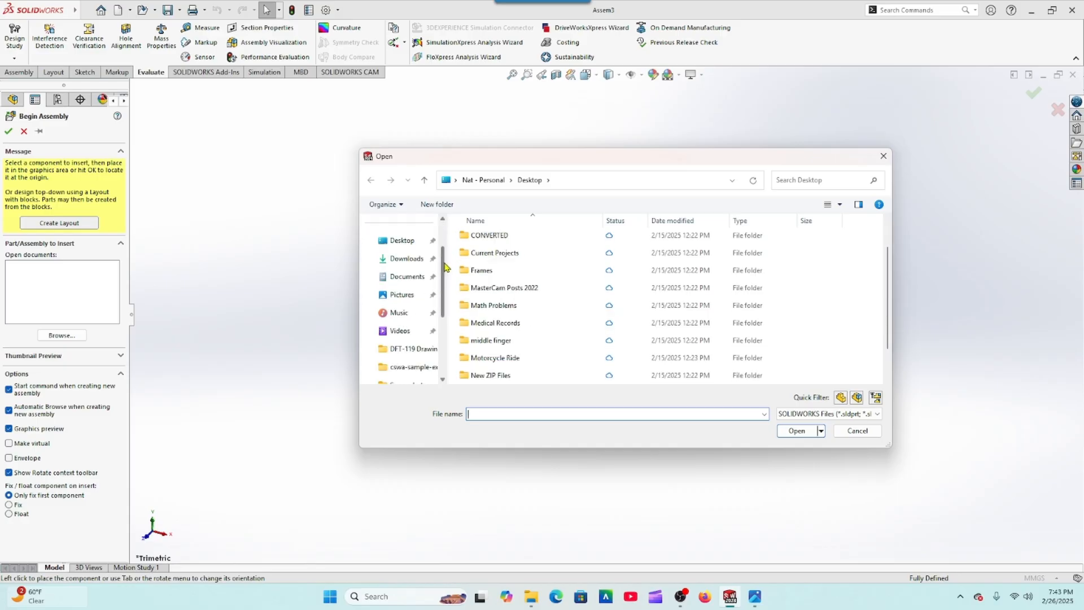
left_click(406, 258)
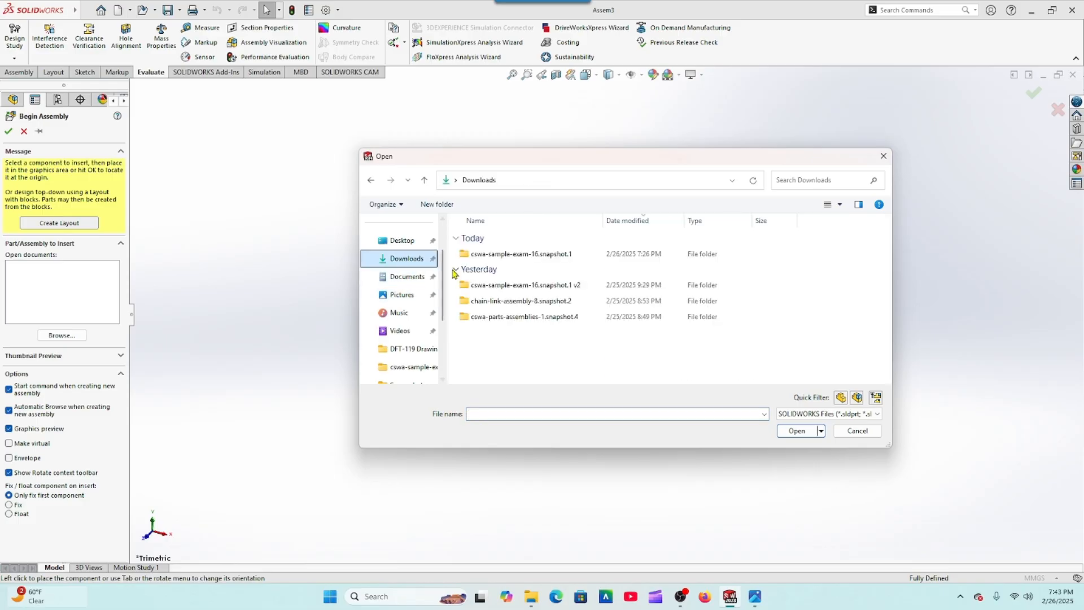
double_click(494, 286)
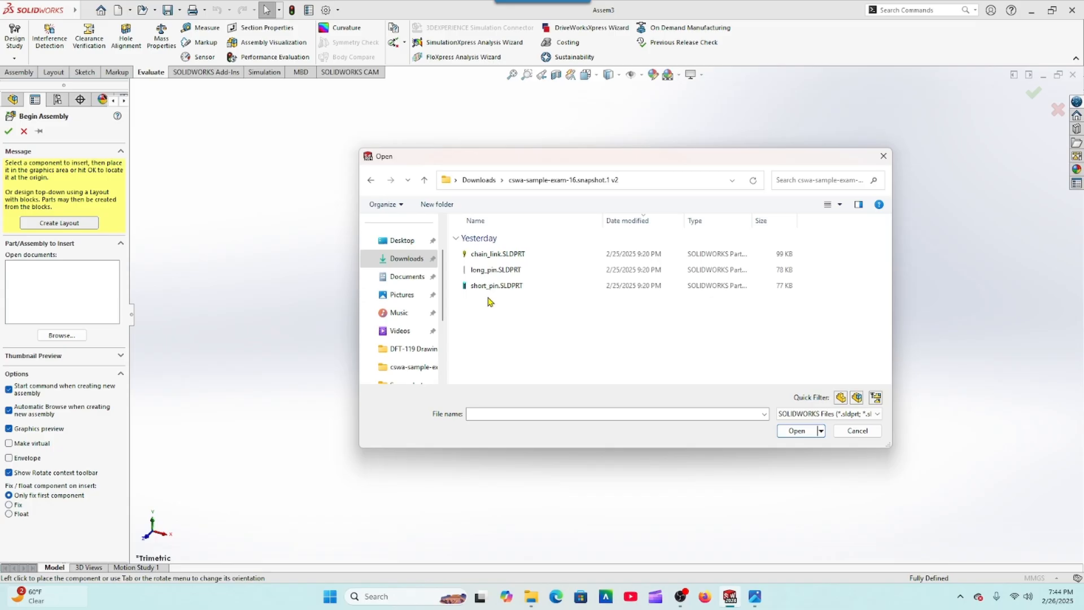
left_click(477, 275)
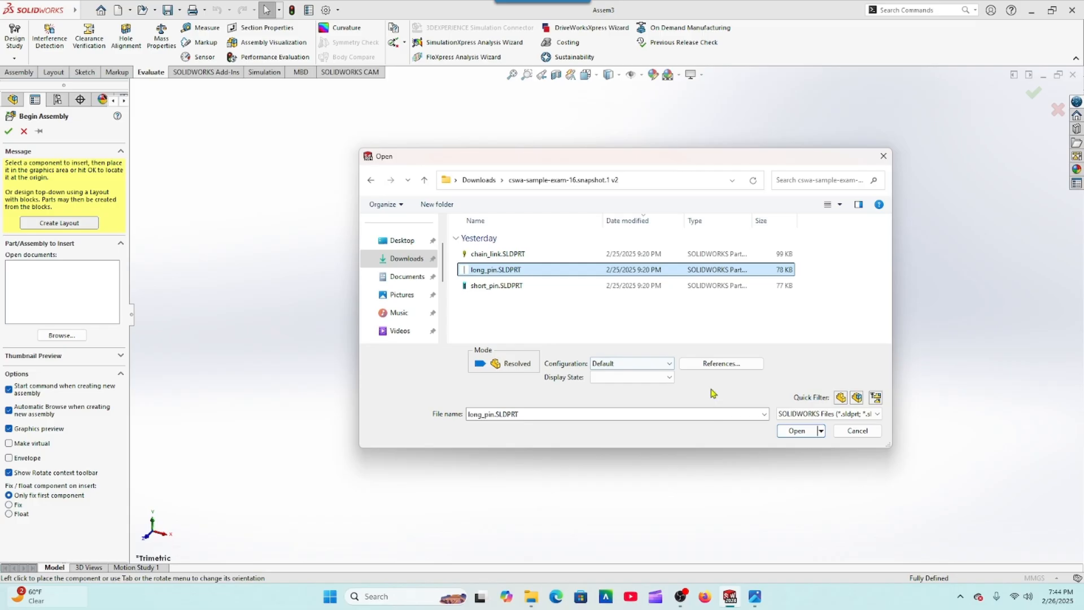
left_click(796, 430)
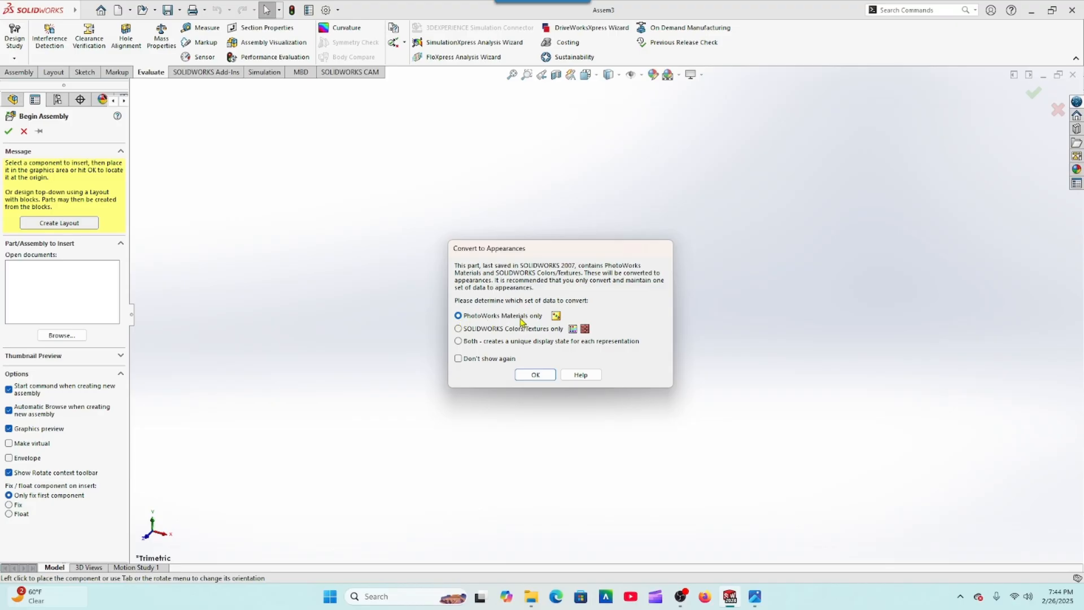
left_click(535, 376)
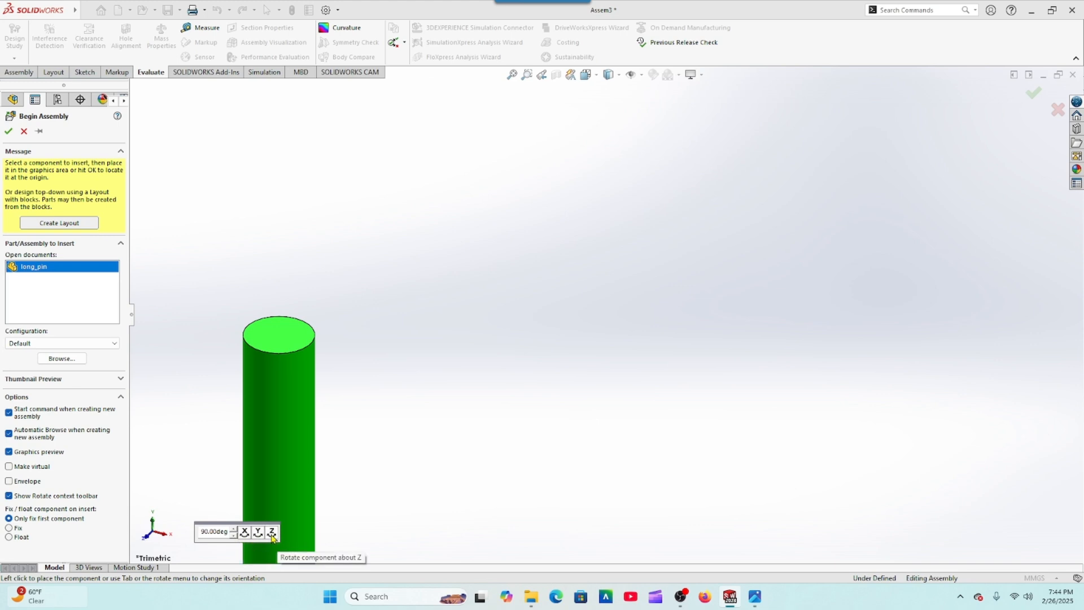
Step: Rotate the long pin in 90° increments twice about Z and twice about X, and place it upright in the graphics area
left_click(272, 533)
left_click(273, 533)
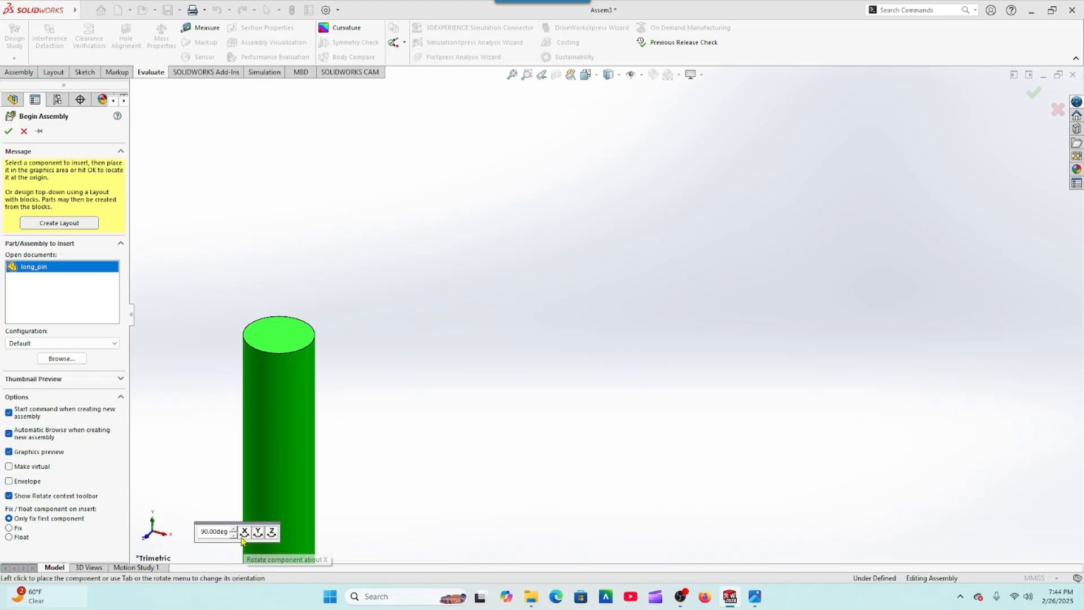
left_click(243, 534)
left_click(244, 534)
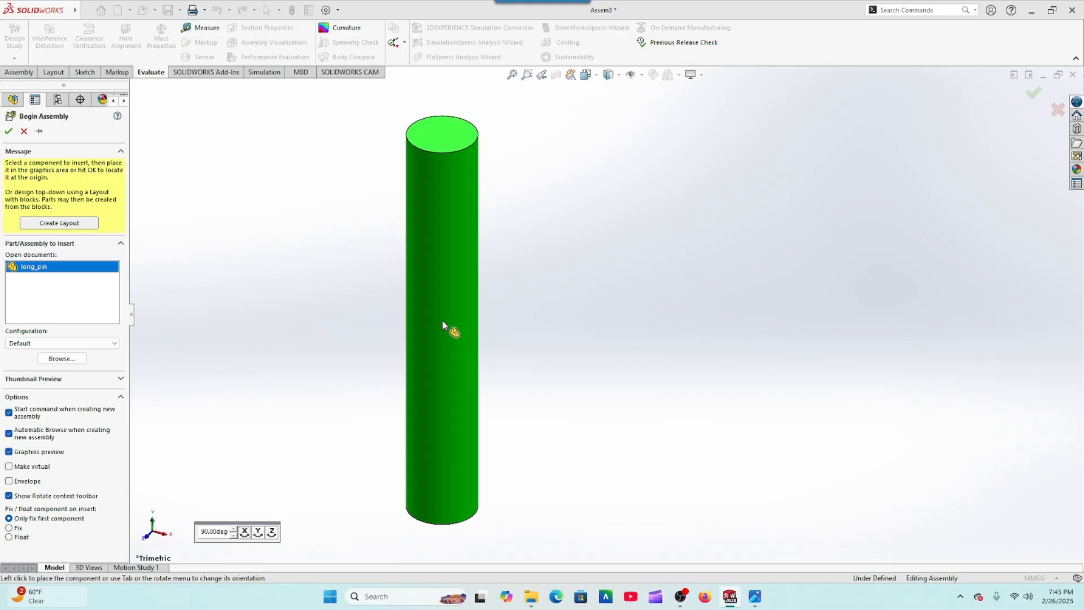
left_click(443, 320)
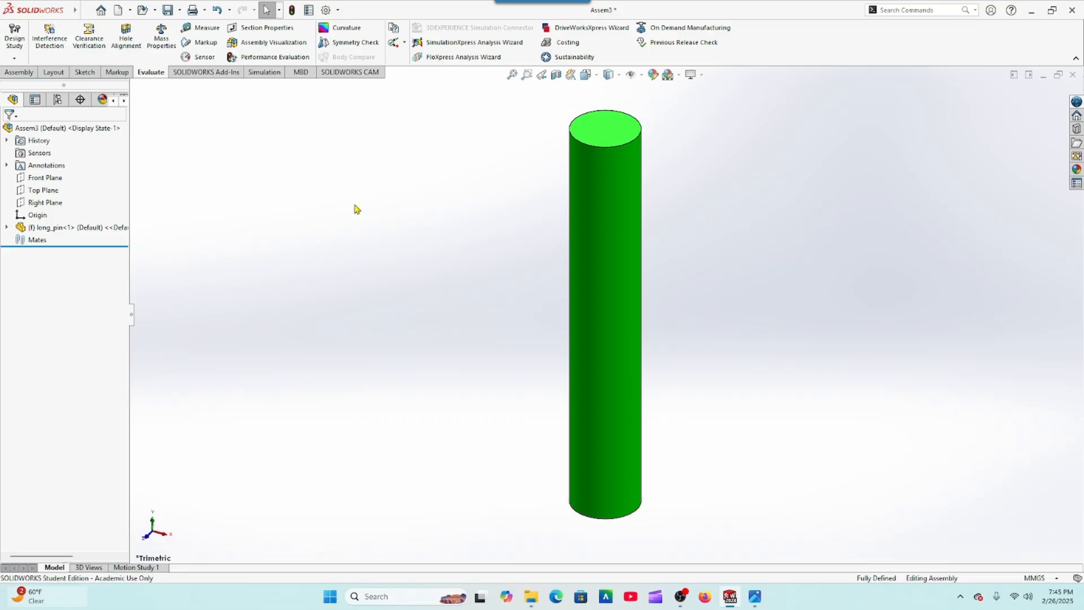
Step: Insert chain_link.SLDPRT with PhotoWorks Materials only and place it beside the long pin
left_click(22, 74)
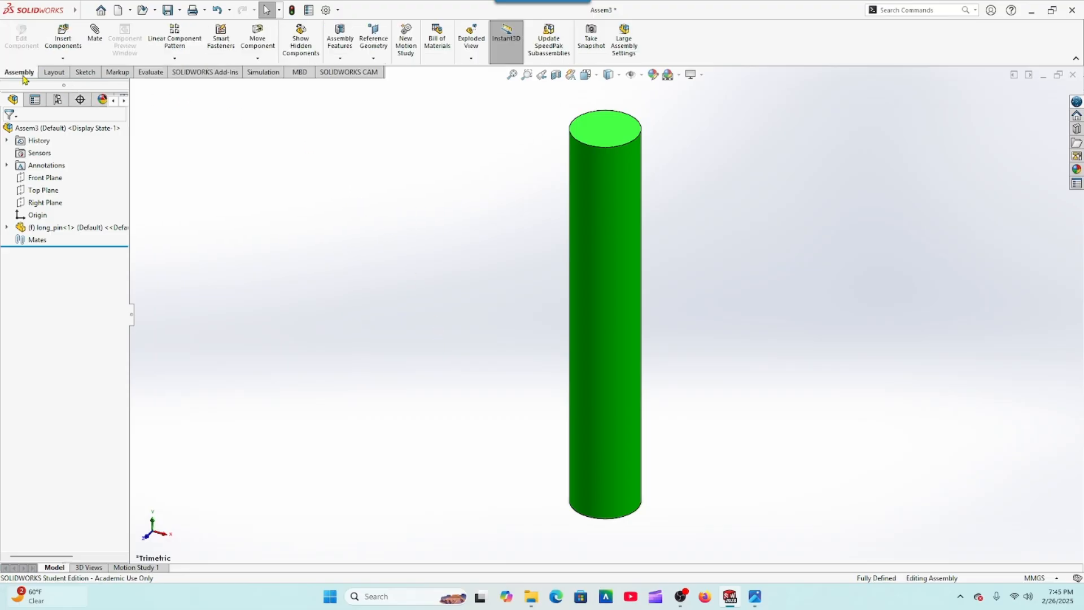
left_click(66, 60)
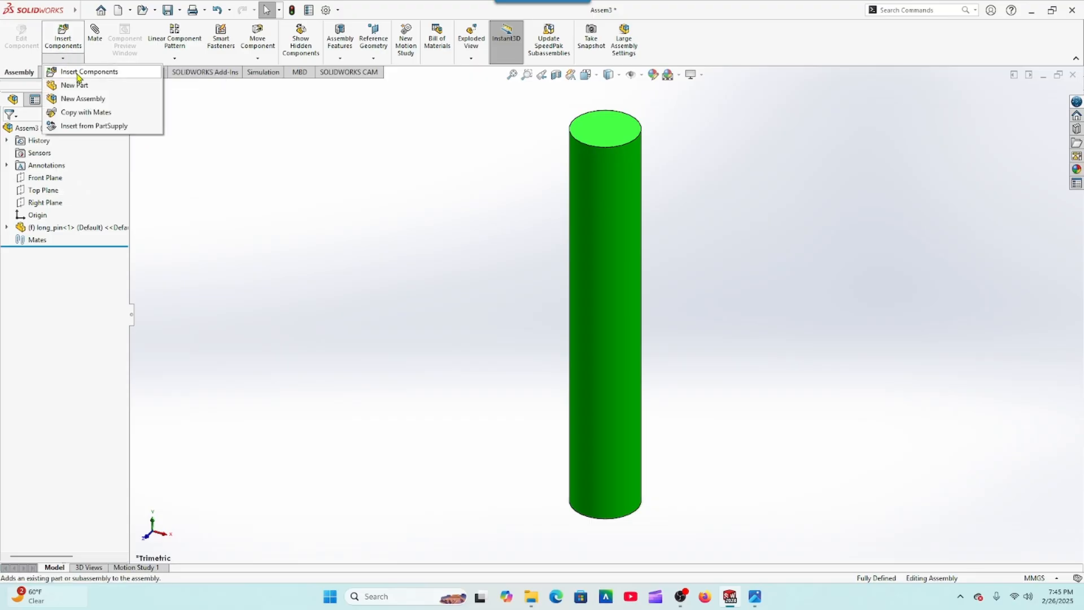
left_click(77, 72)
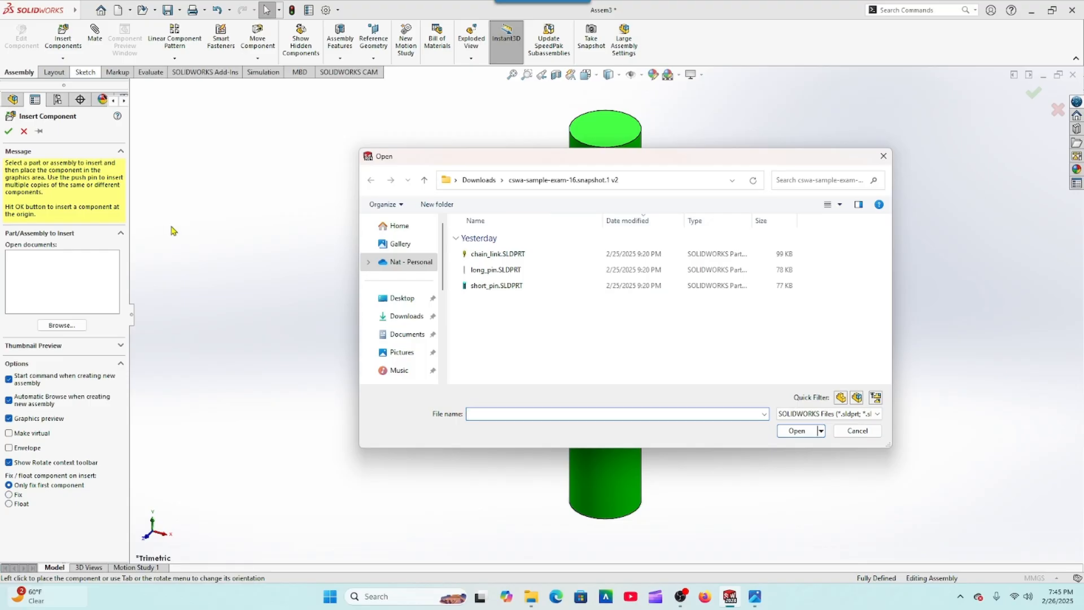
left_click(486, 257)
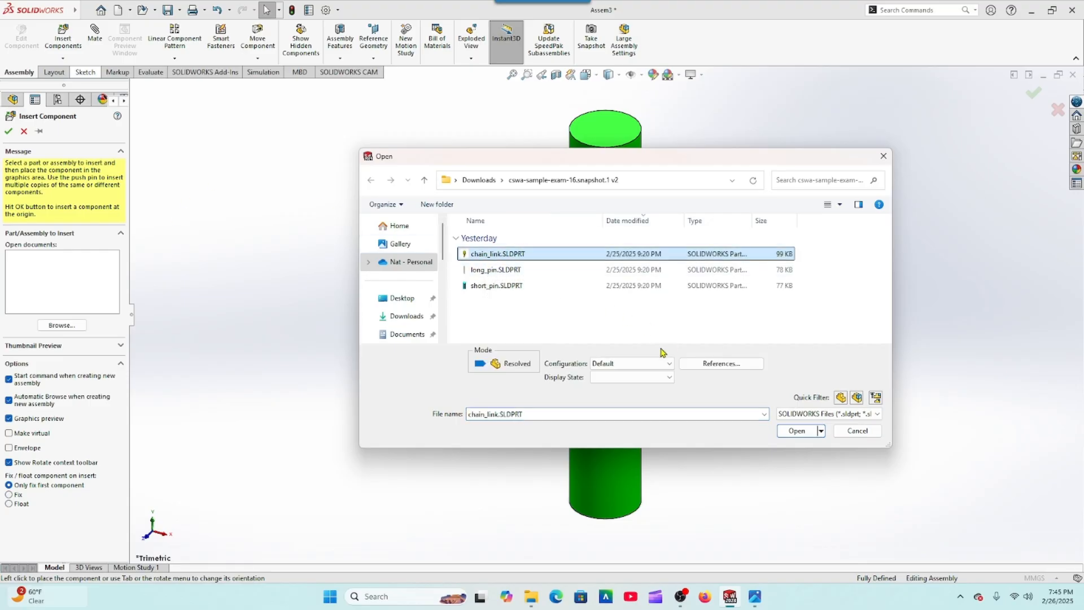
left_click(797, 432)
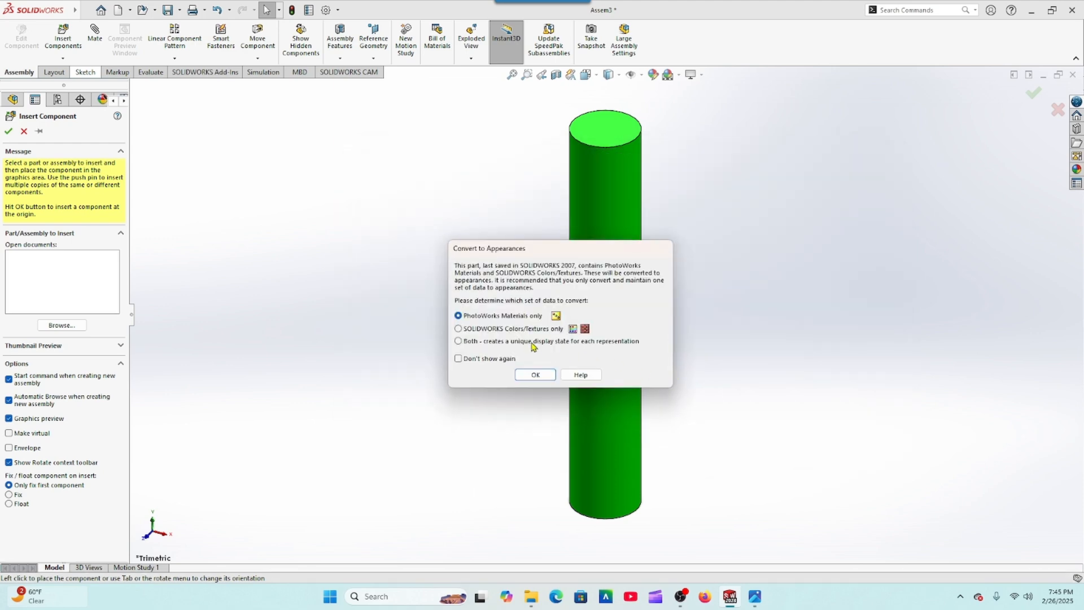
left_click(525, 375)
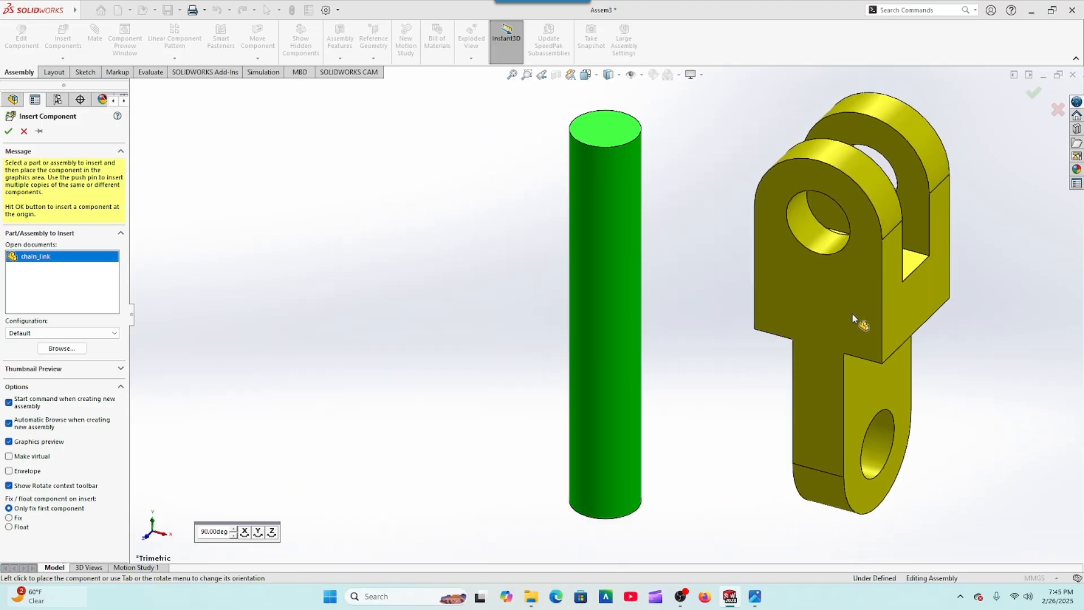
left_click(852, 312)
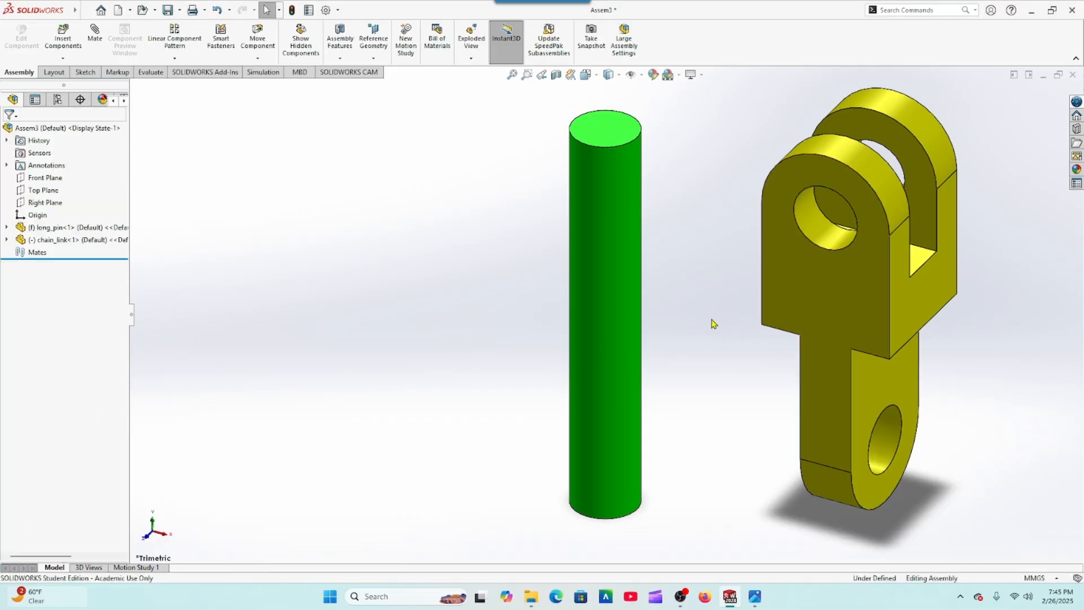
Step: Insert short_pin.SLDPRT with PhotoWorks Materials only and place it on the long pin's other side, away from the chain link
left_click(63, 36)
left_click(478, 285)
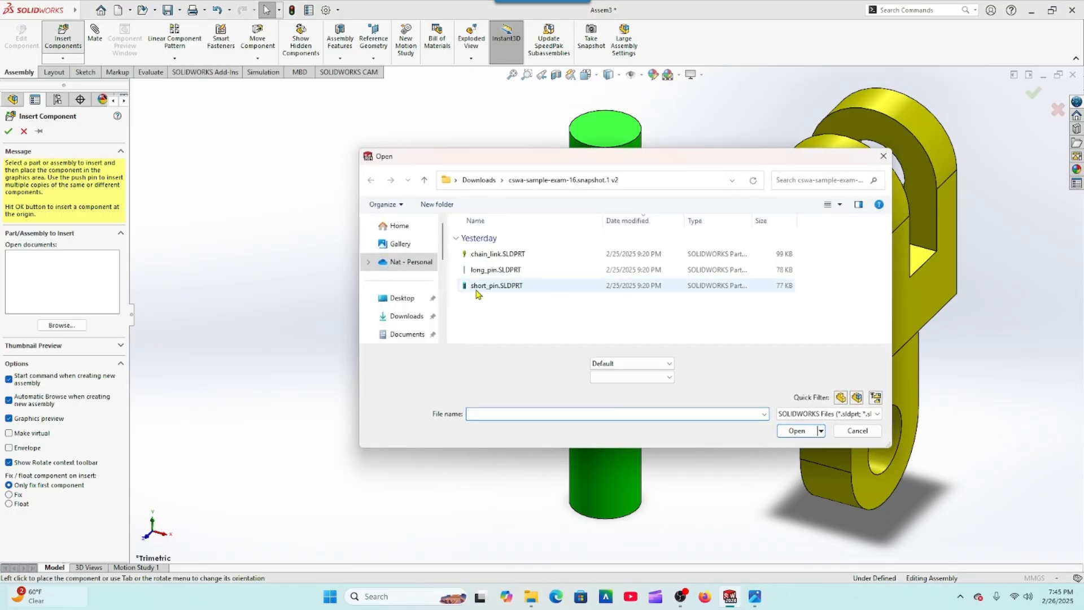
left_click(797, 431)
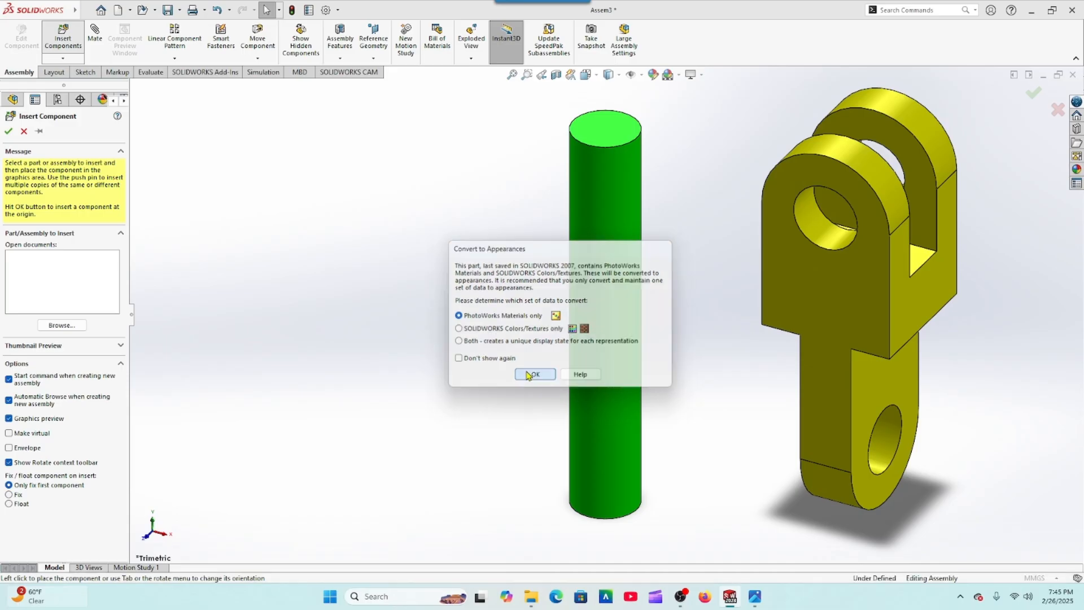
left_click(533, 375)
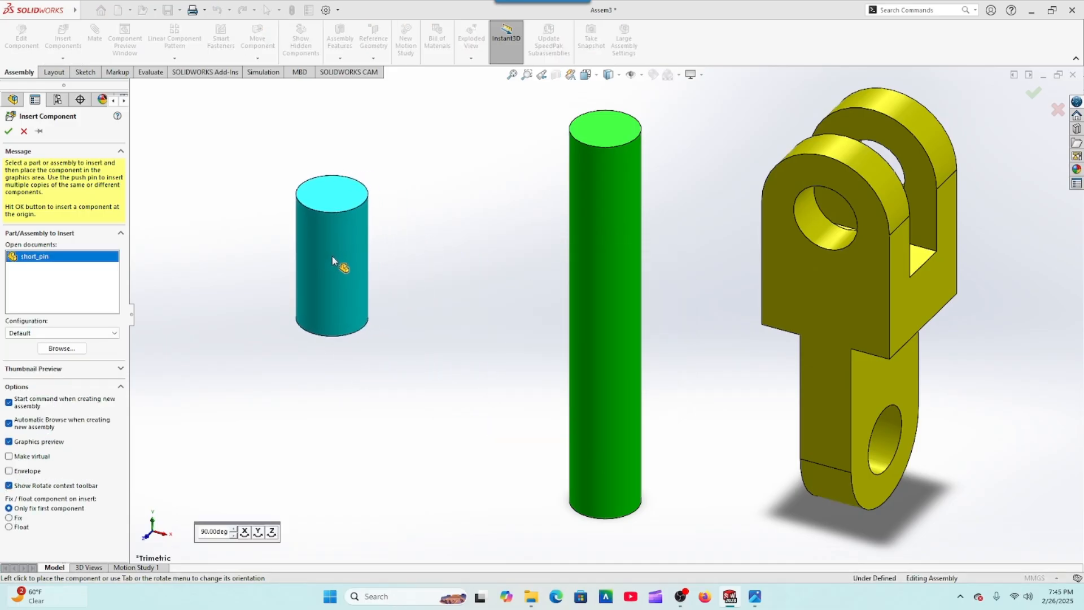
left_click(333, 261)
scroll(411, 332, "up", 5)
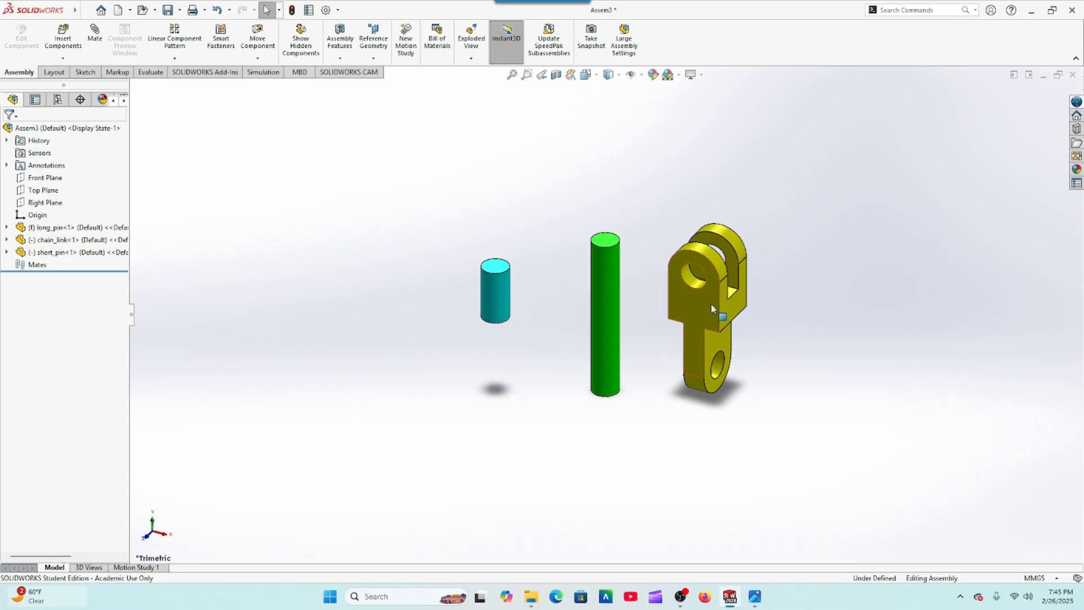
scroll(710, 304, "down", 2)
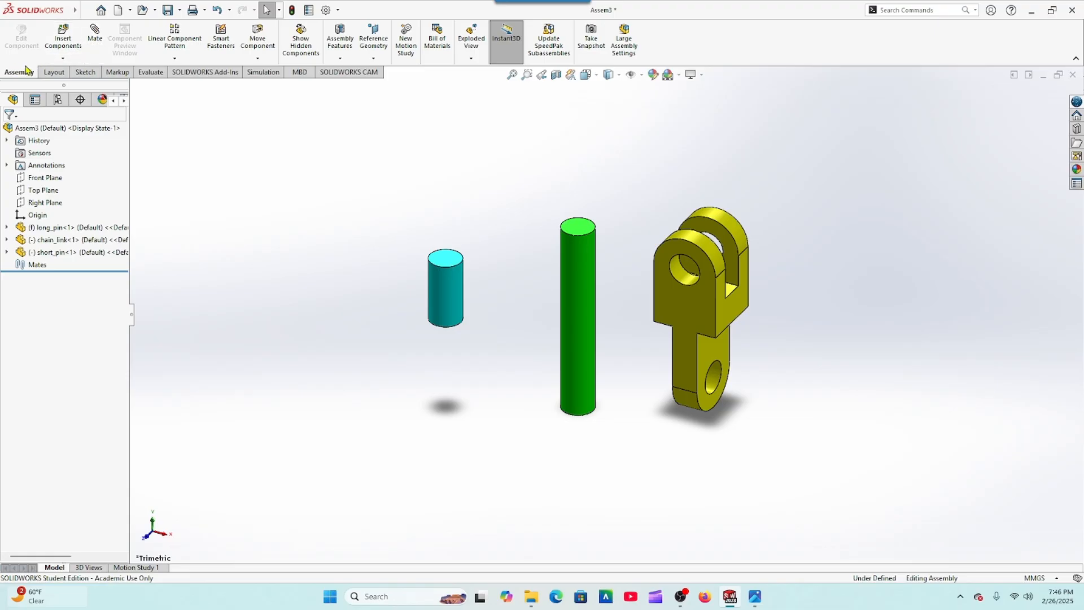
Step: Add a concentric mate between the hole in the chain link's single-tab end and the long pin's cylindrical face
left_click(94, 32)
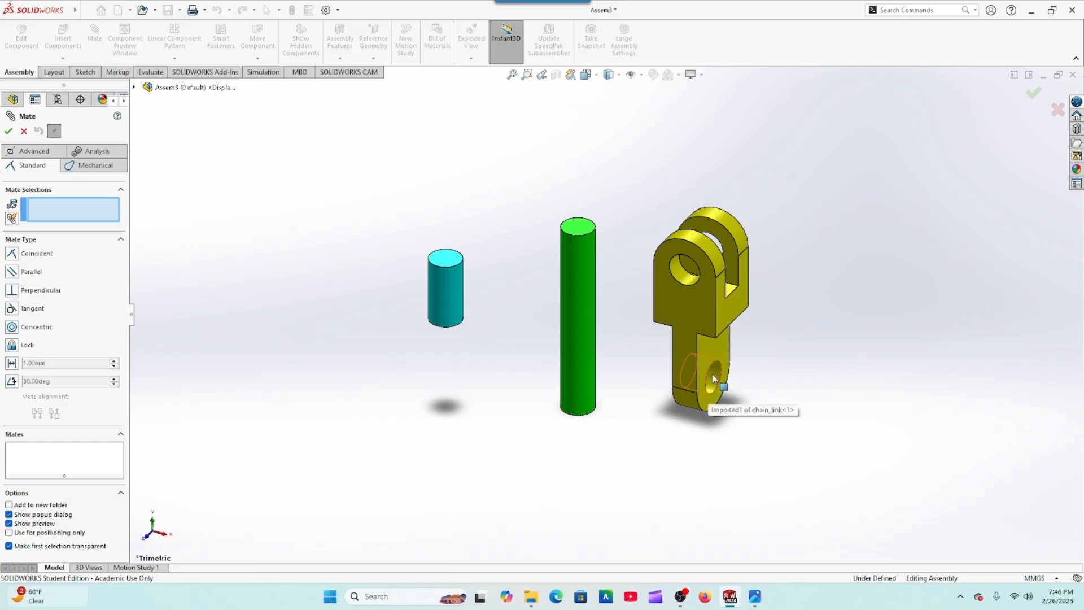
scroll(714, 377, "down", 3)
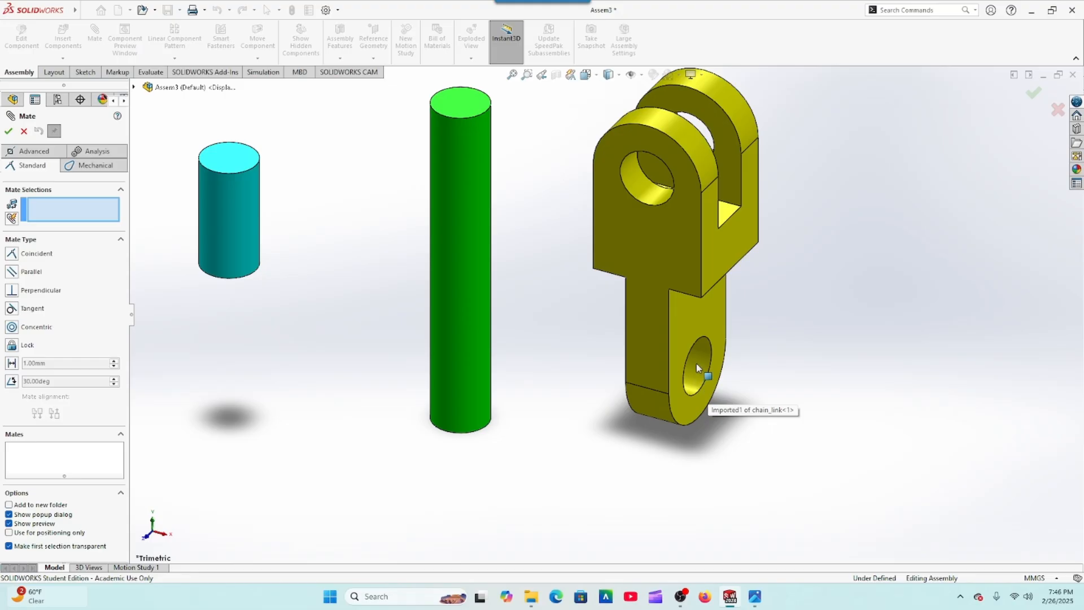
left_click(700, 384)
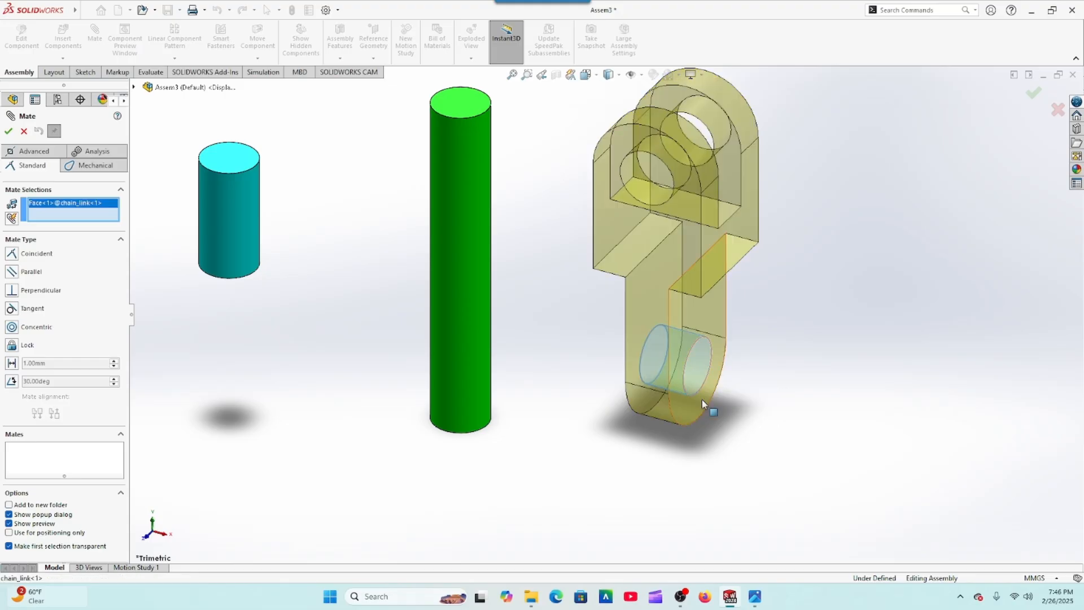
left_click(444, 165)
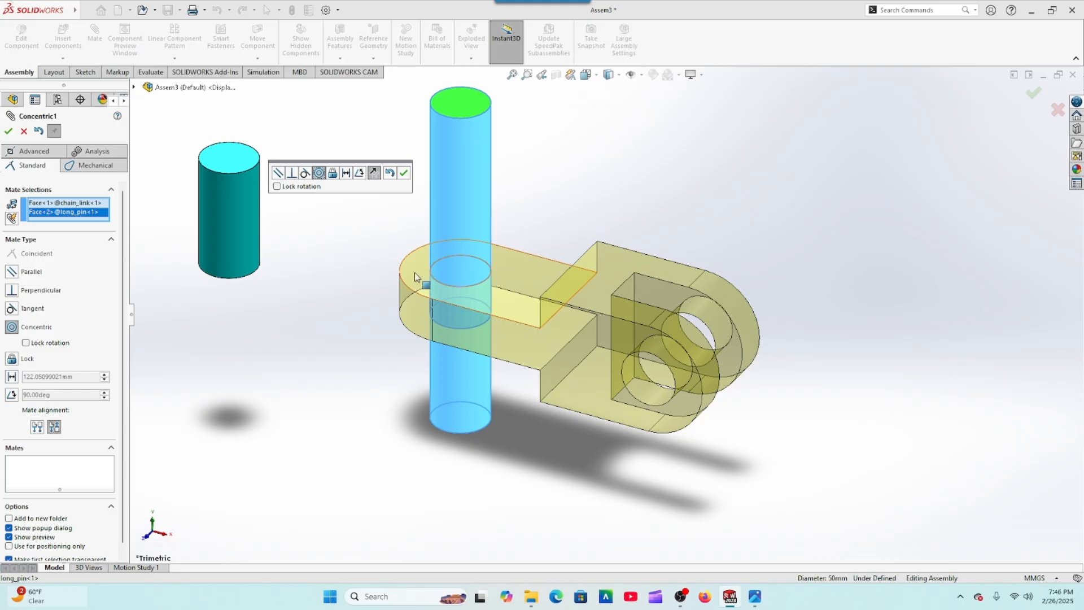
left_click(405, 176)
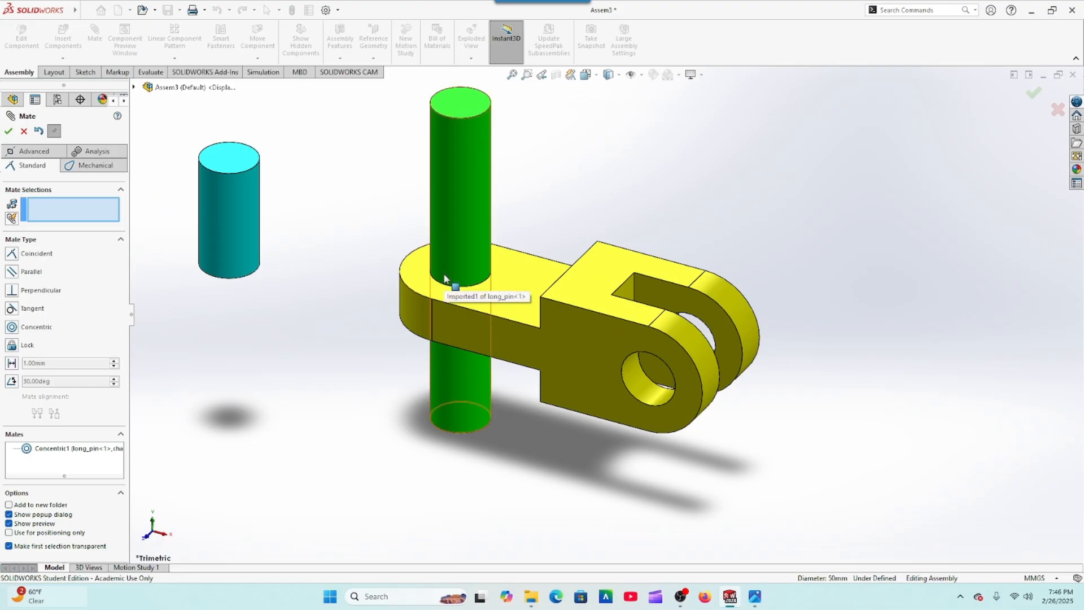
Step: Add a coincident mate between the side face of the chain link's single tab and the long pin's upper end face, and finish mating
left_click(510, 279)
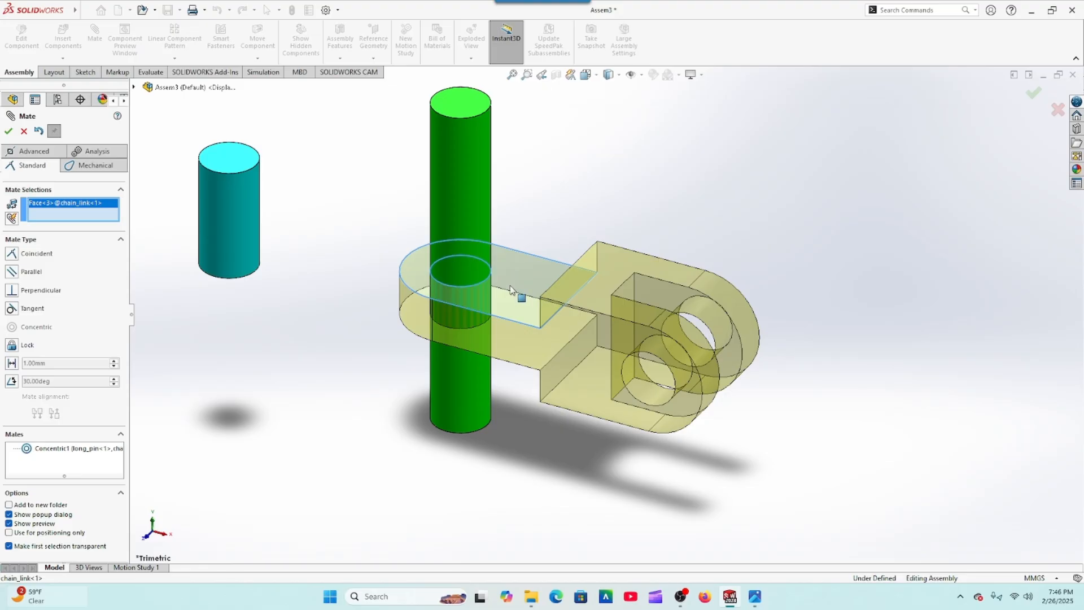
left_click(453, 106)
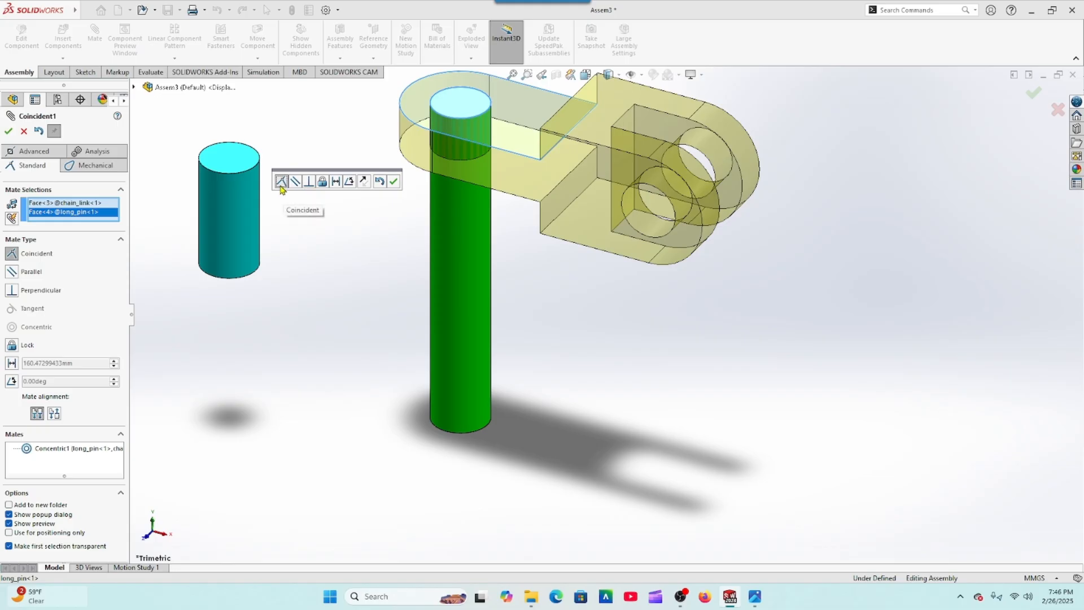
left_click(394, 182)
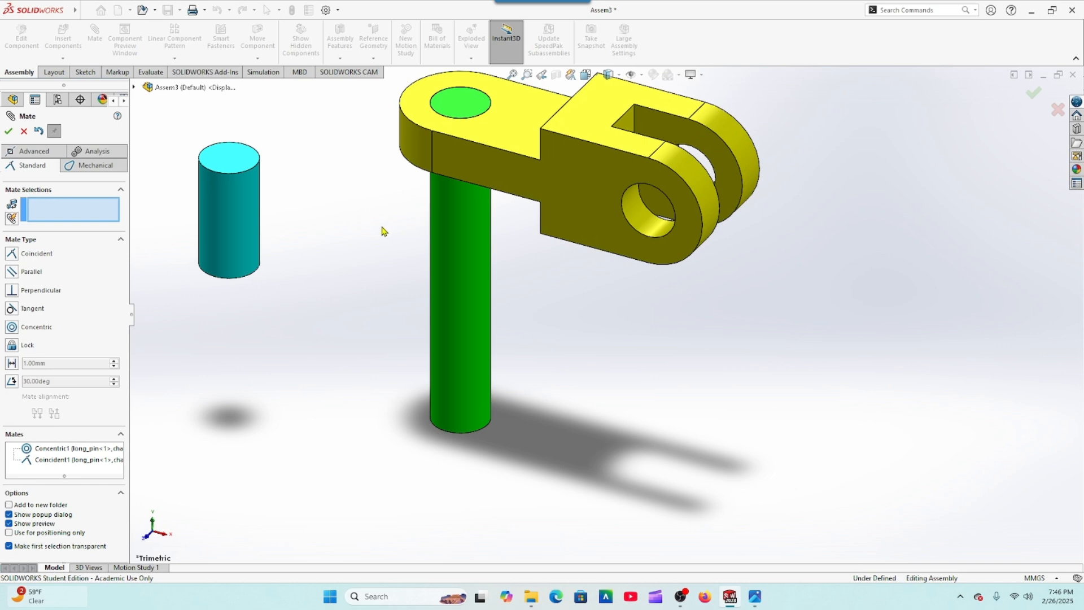
scroll(378, 230, "up", 3)
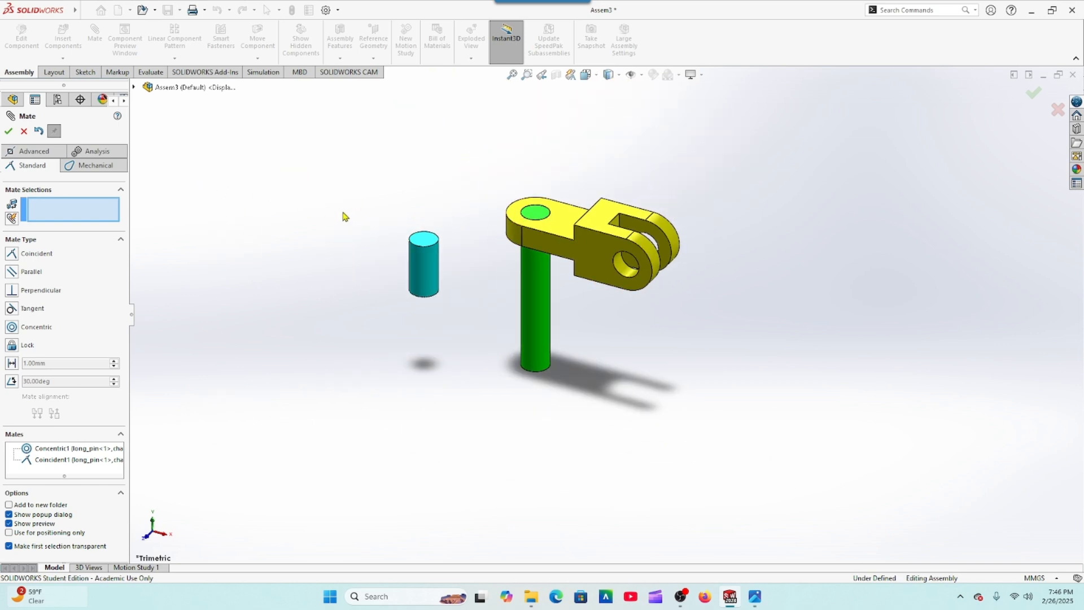
left_click(8, 130)
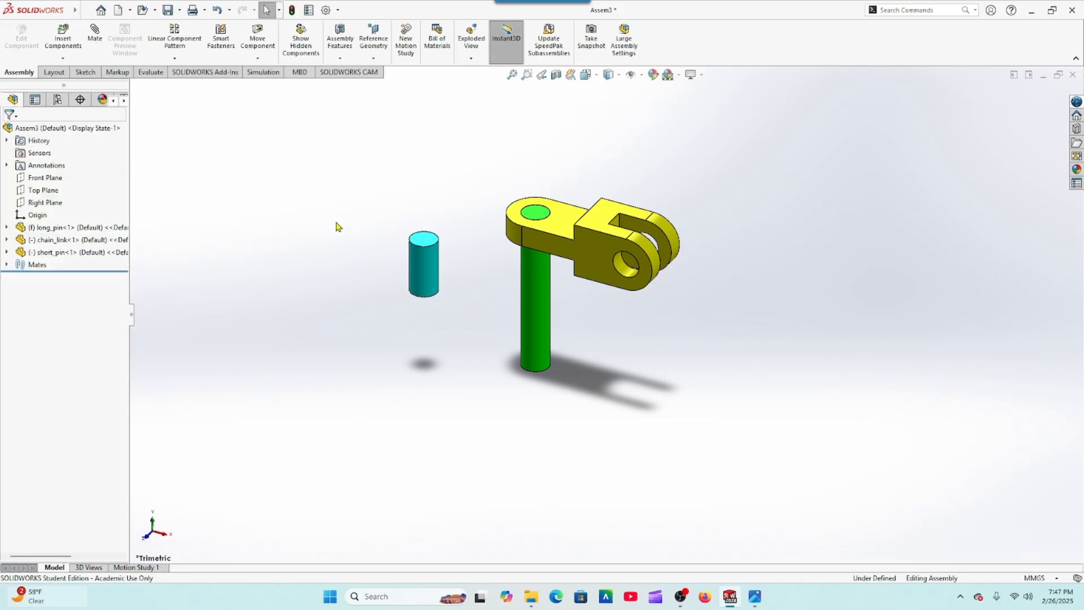
Step: Make three copies of the mated chain link and place them in open space on the side away from the short pin
scroll(277, 225, "down", 3)
scroll(608, 298, "up", 4)
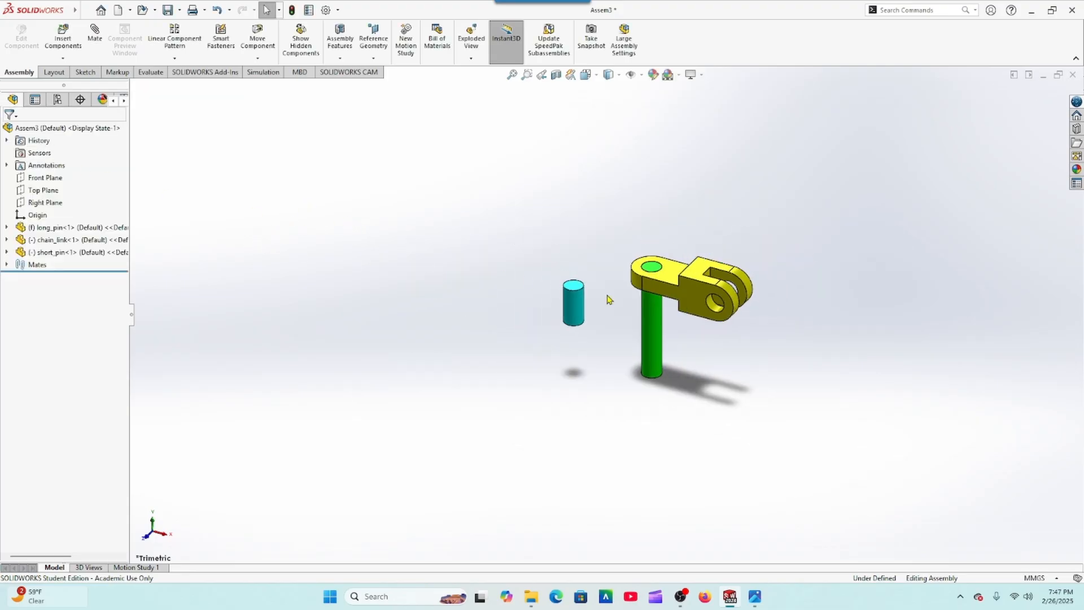
scroll(716, 310, "down", 5)
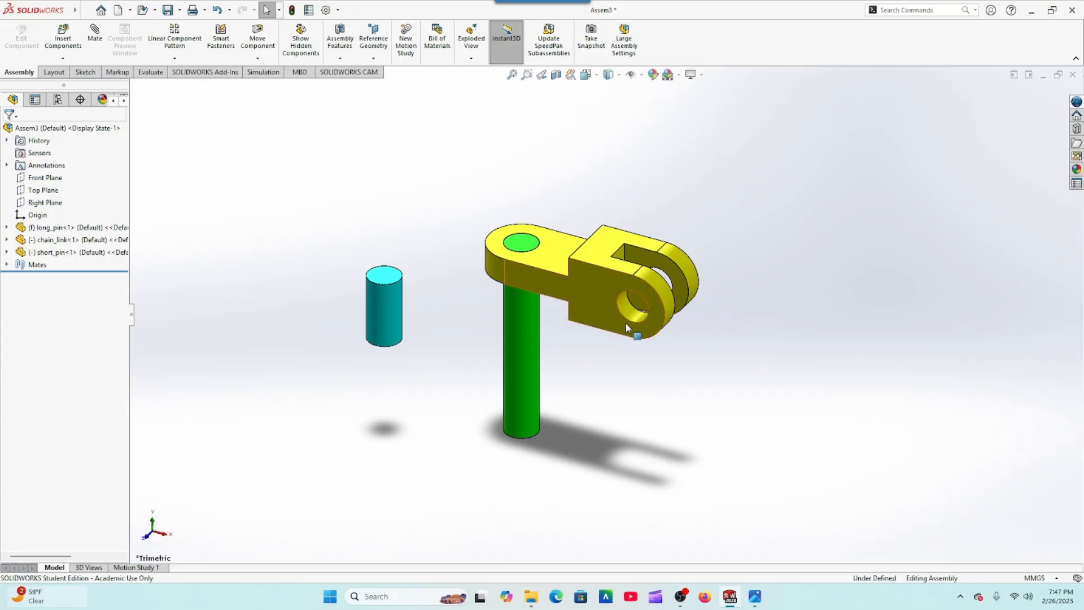
left_click_drag(591, 280, 761, 205, "ctrl")
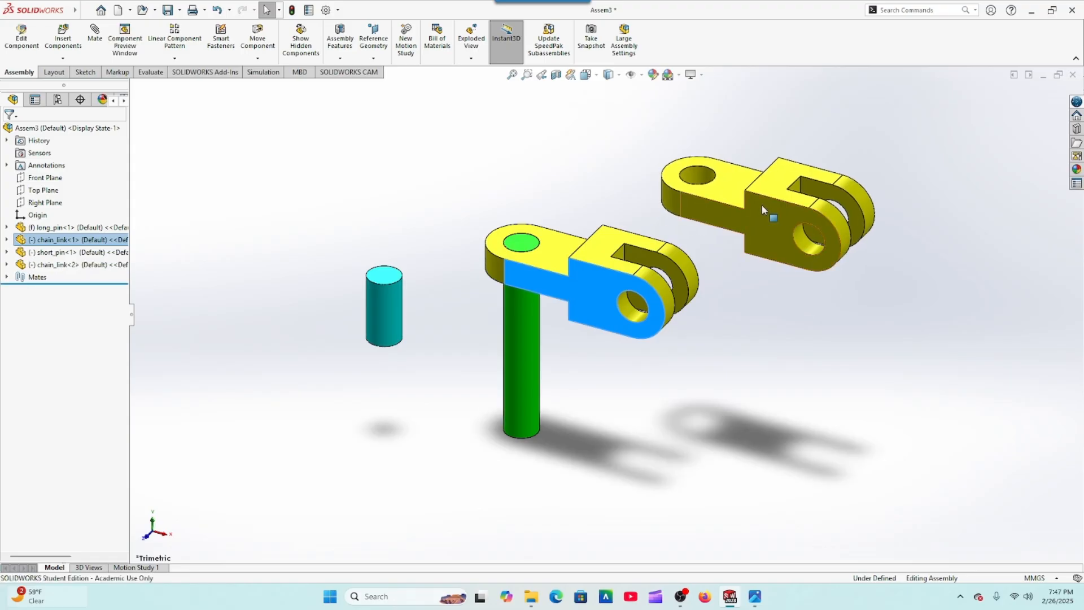
left_click(760, 321)
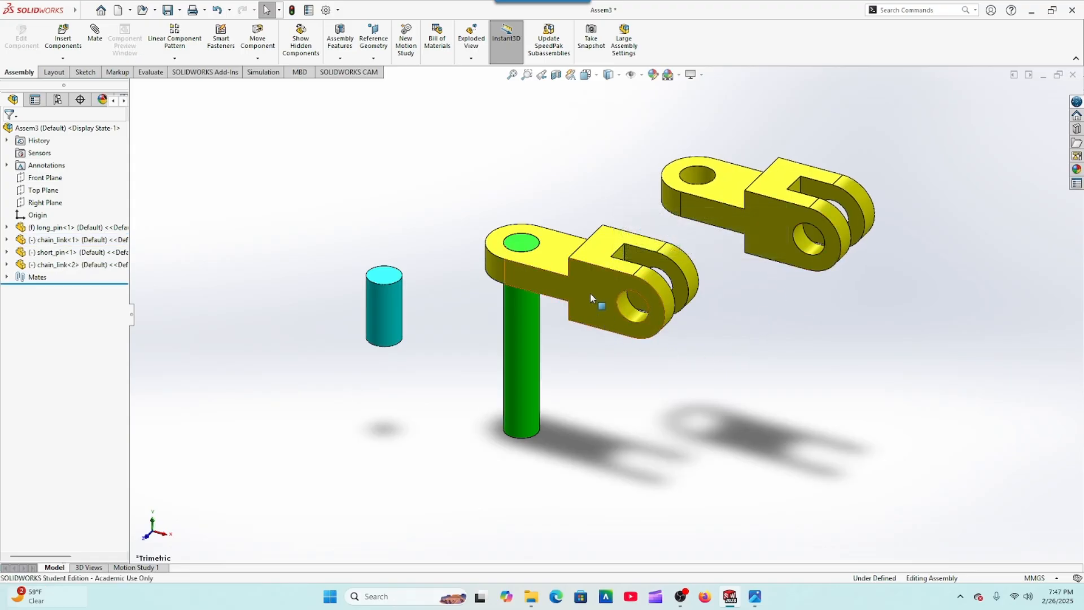
left_click_drag(590, 290, 873, 345, "ctrl")
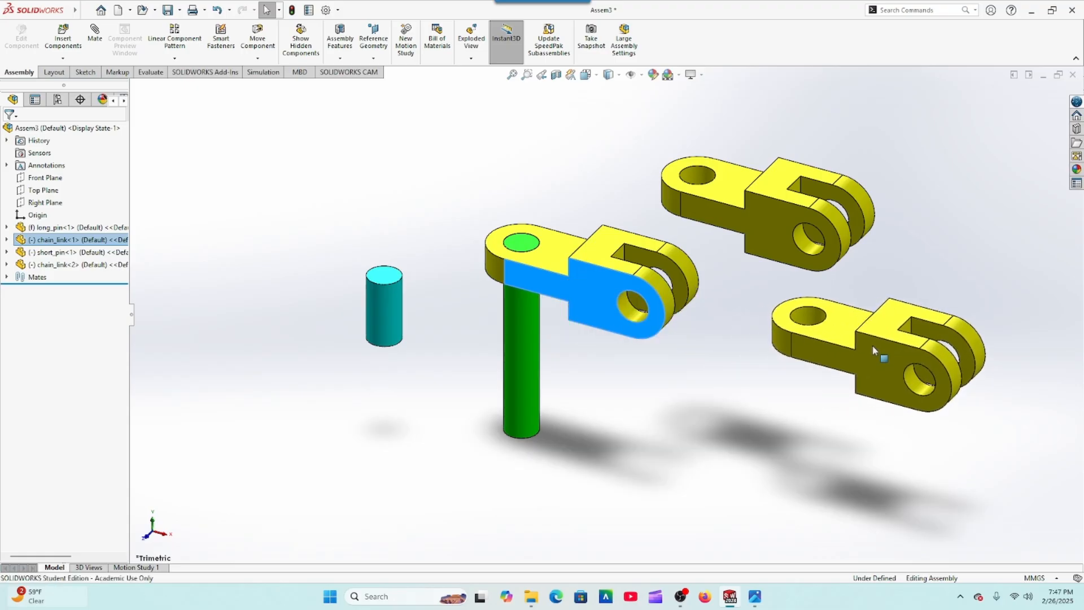
left_click_drag(591, 290, 811, 460, "ctrl")
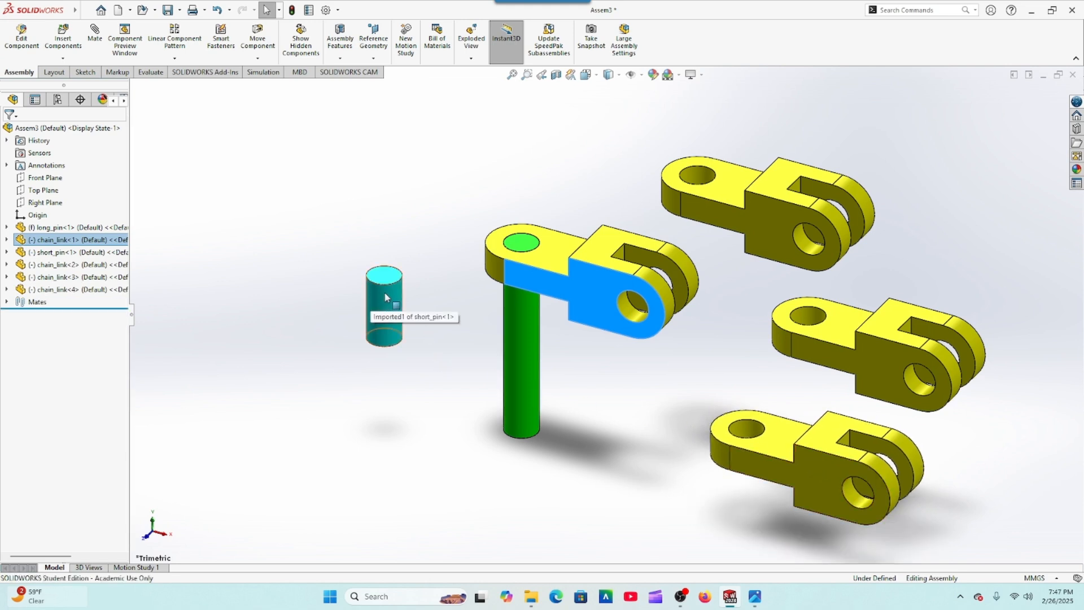
Step: Copy the short pin and set the copy above the original, deleting the extra chain link copied along with it
left_click_drag(384, 291, 329, 236, "ctrl")
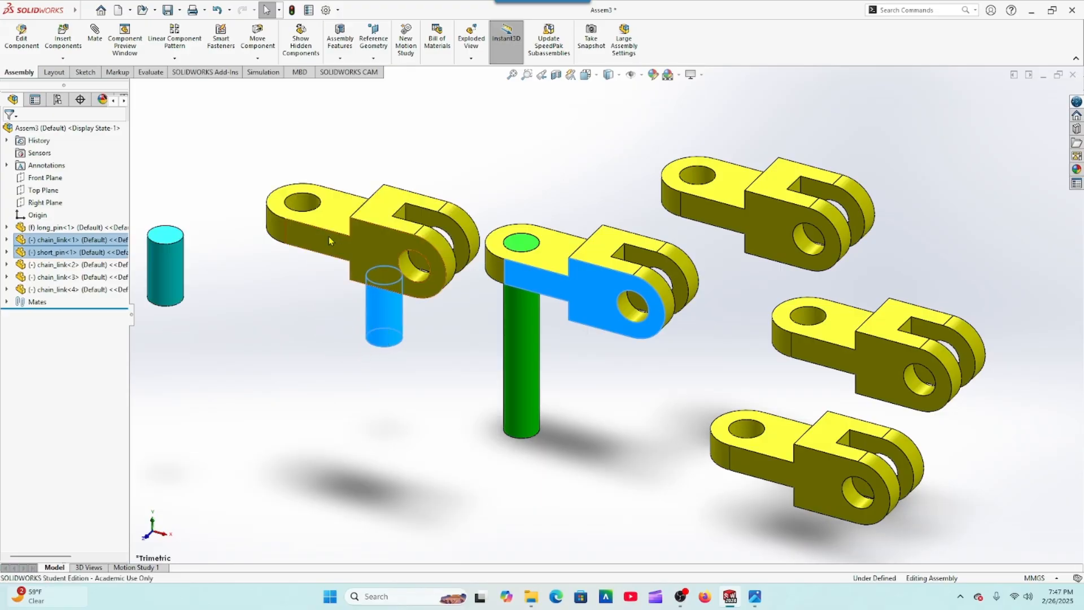
left_click(318, 305)
left_click(323, 253)
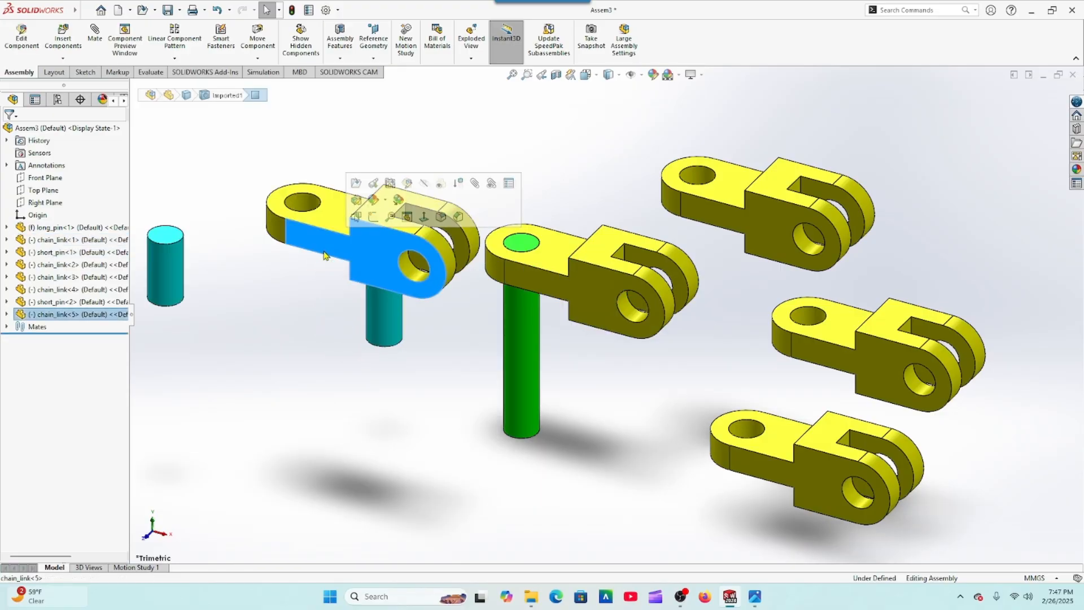
key("Delete")
left_click(612, 242)
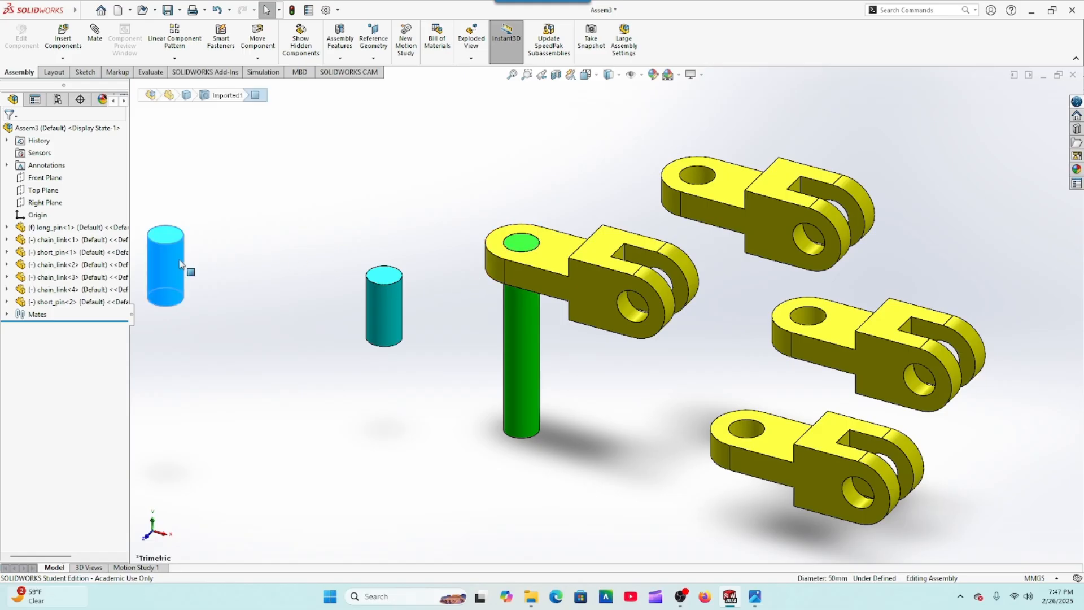
left_click_drag(169, 270, 367, 200)
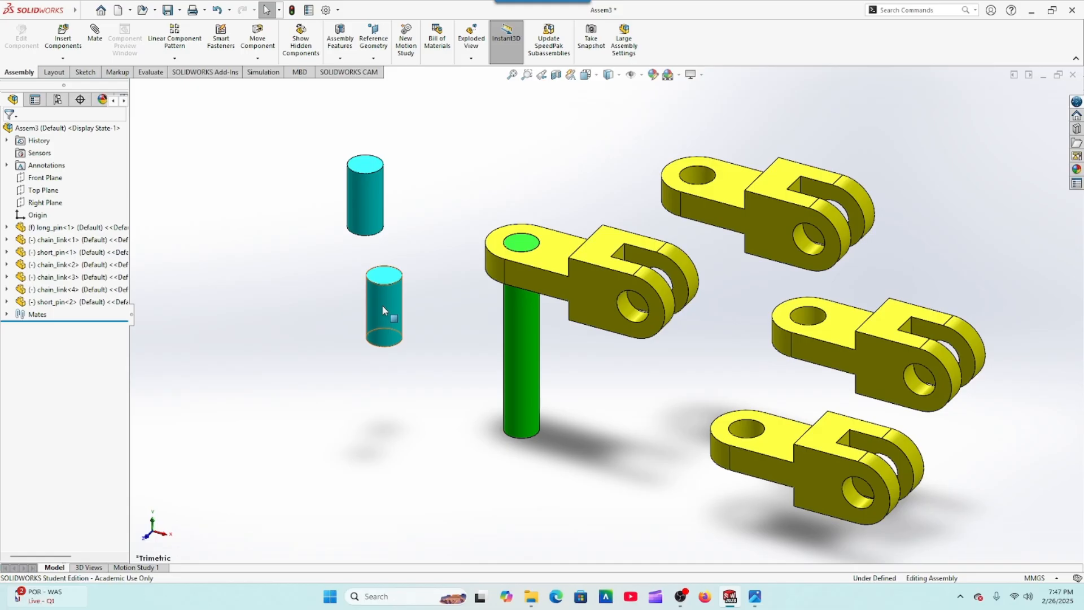
Step: Make another short pin copy beside the original, and copy the long pin together with the selected short pin
left_click_drag(382, 307, 286, 310, "ctrl")
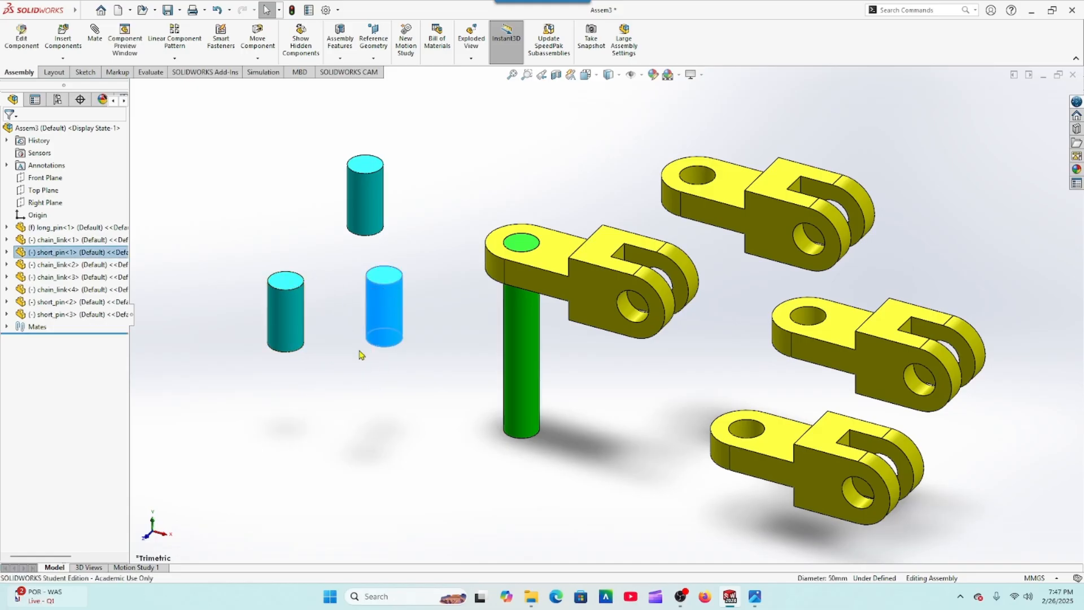
key("f")
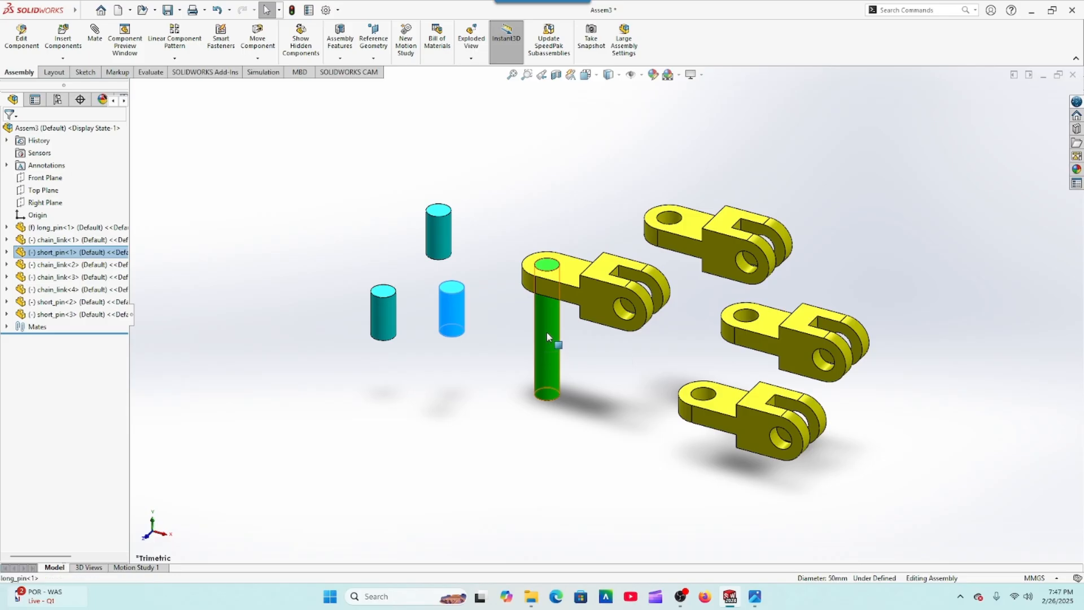
left_click_drag(547, 332, 297, 377, "ctrl")
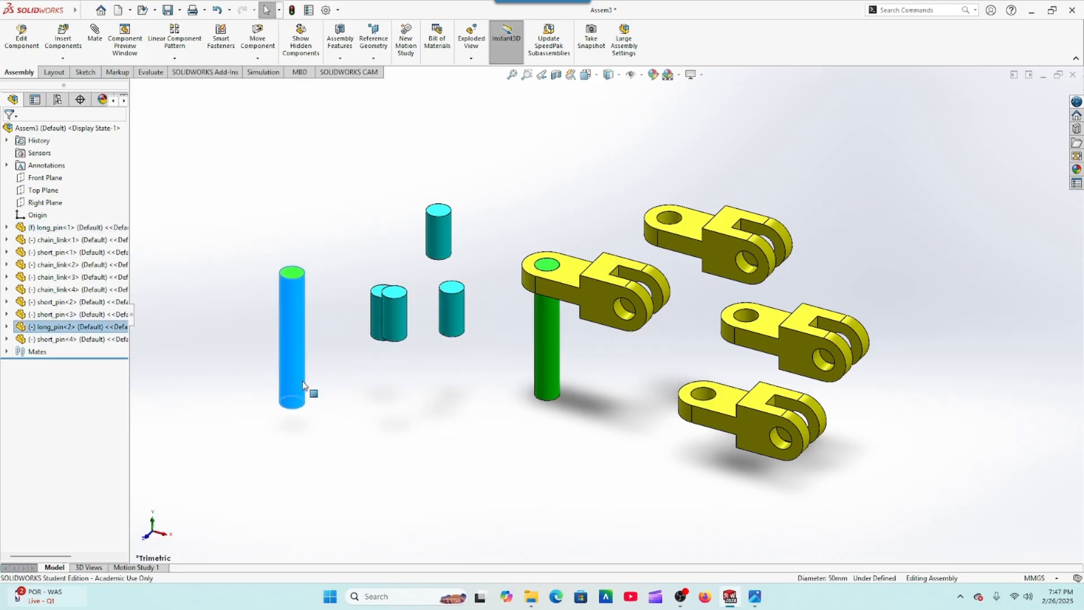
left_click(393, 384)
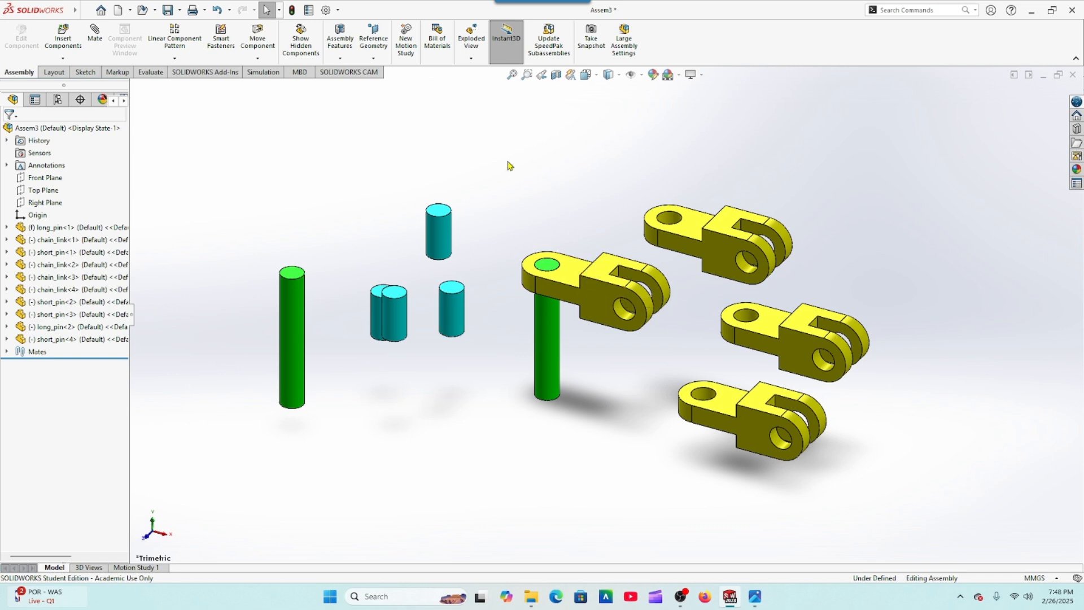
Step: Add a concentric mate between the single-tab hole of the uppermost loose chain link and the fork hole of the first chain link
left_click(95, 34)
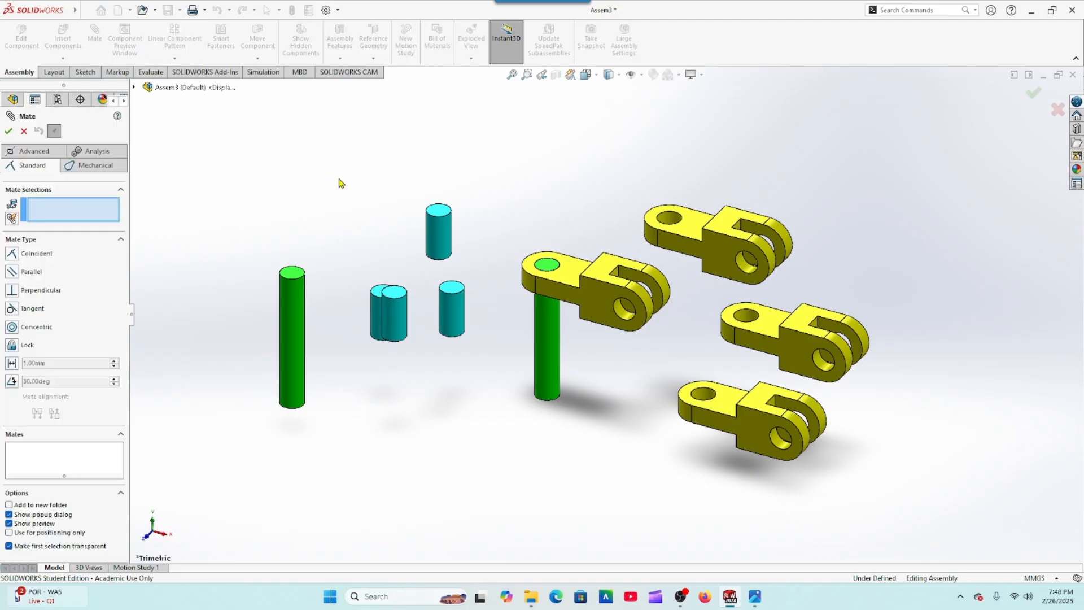
scroll(704, 277, "down", 3)
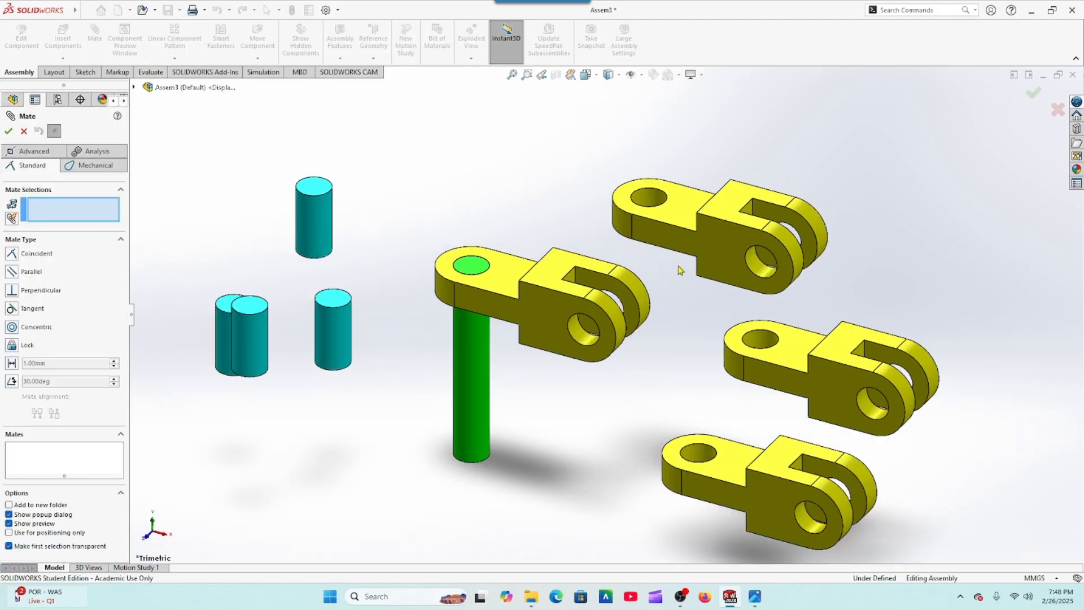
left_click(648, 207)
scroll(587, 339, "down", 2)
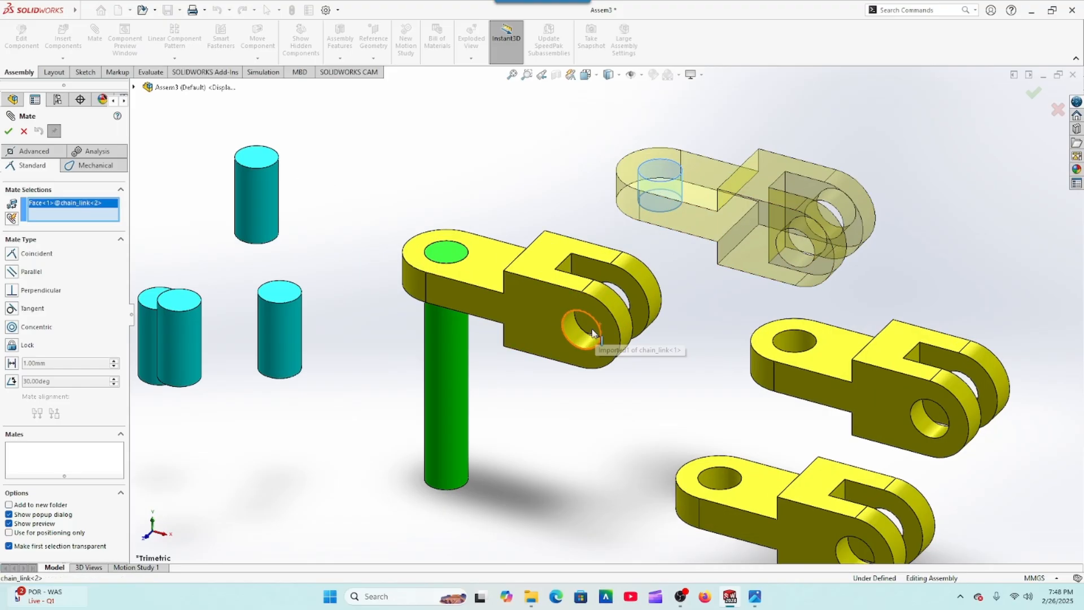
left_click(582, 342)
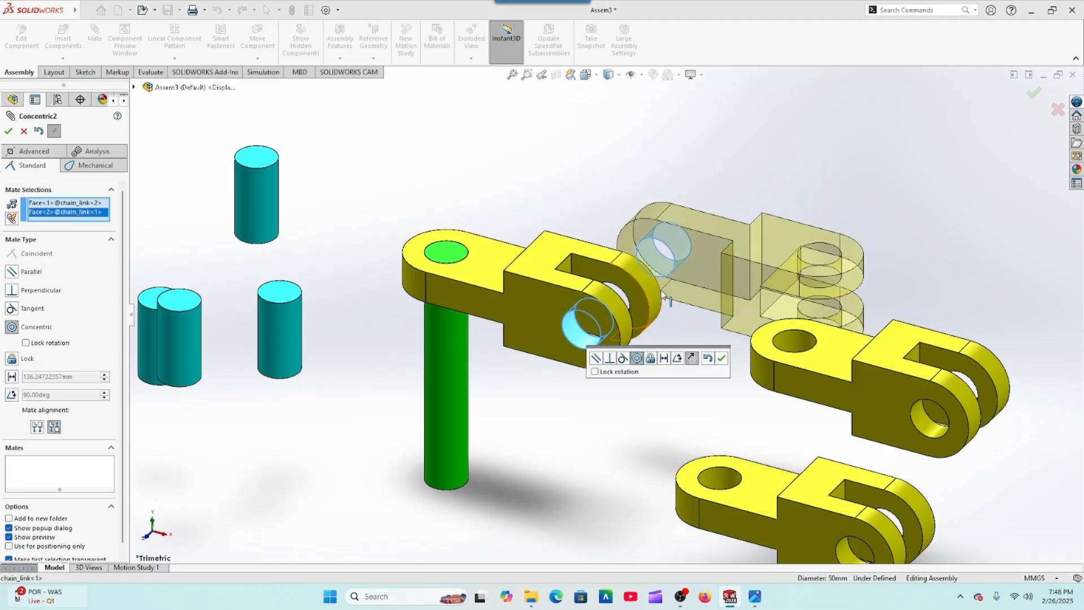
left_click(721, 360)
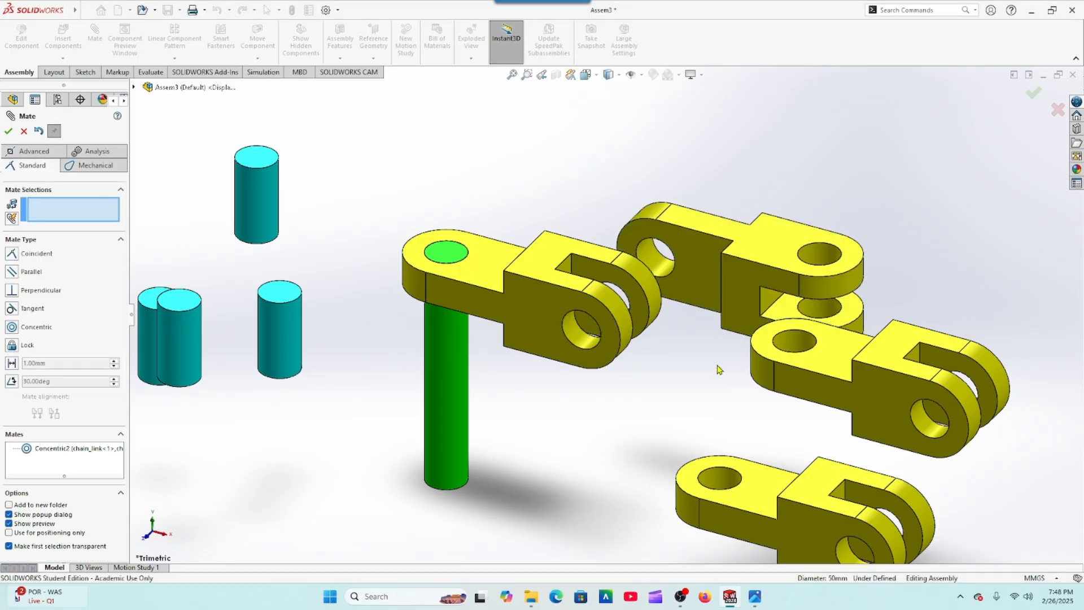
Step: Add a coincident mate between the side face of the second link's single tab and the inner face of the first link's fork
left_click(692, 288)
middle_click_drag(688, 353, 528, 274)
left_click(521, 305)
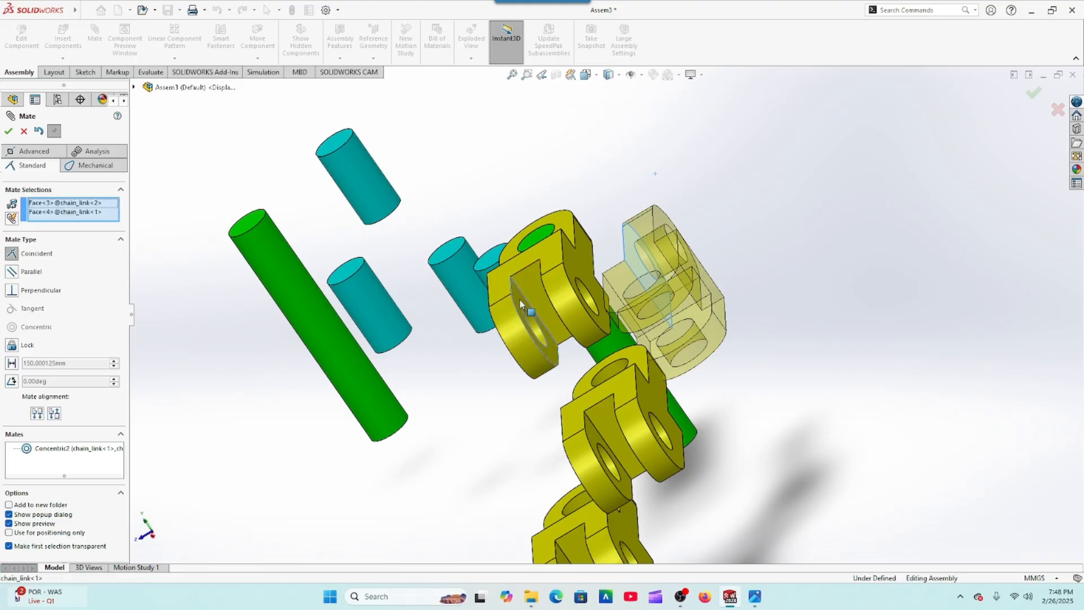
middle_click_drag(450, 440, 357, 387)
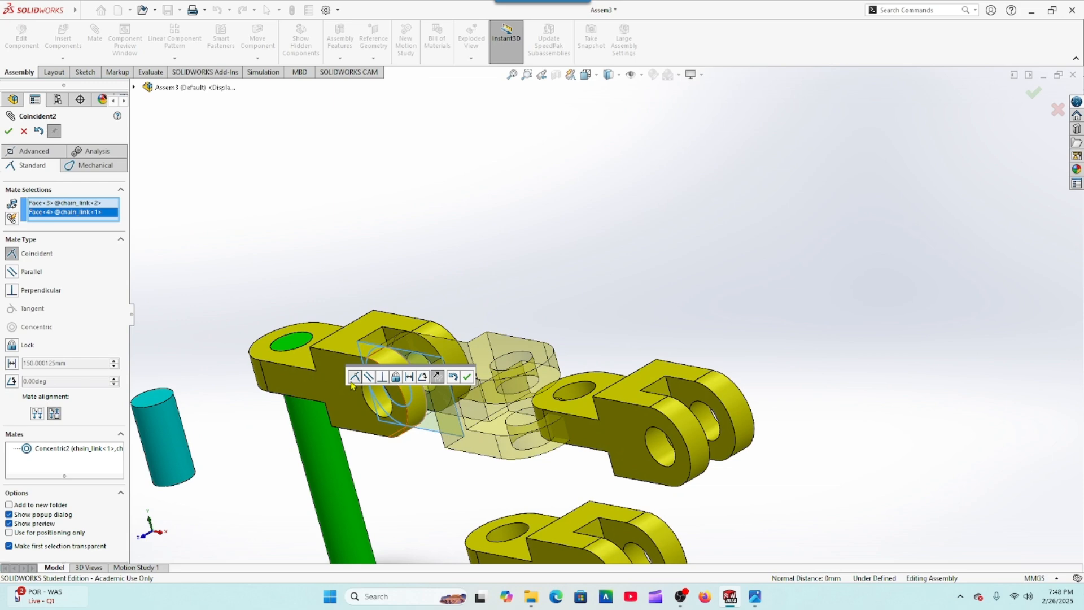
left_click(466, 380)
scroll(469, 412, "up", 3)
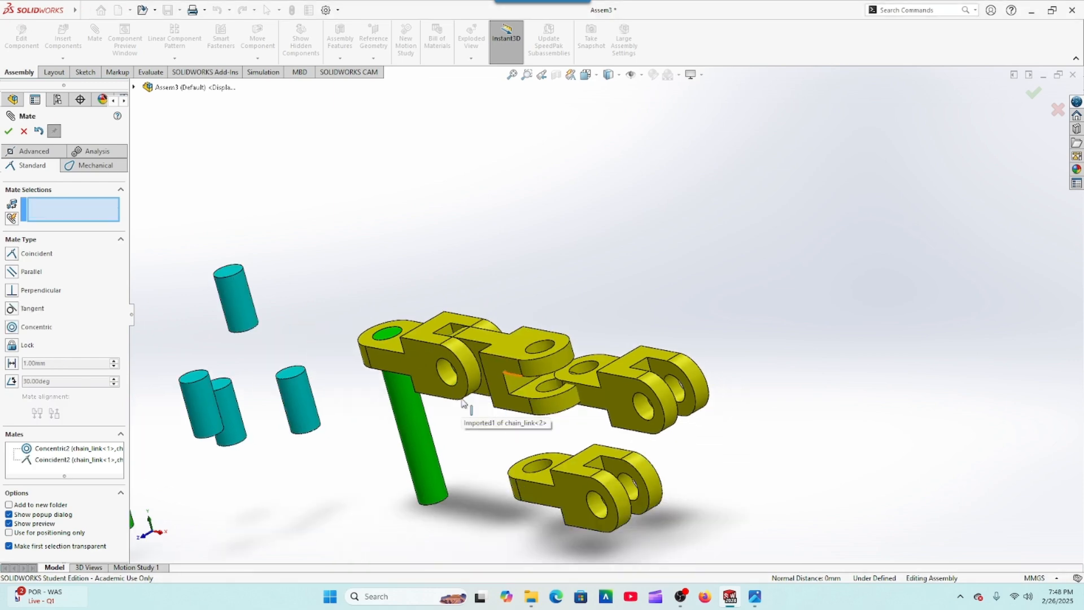
middle_click_drag(469, 421, 511, 416)
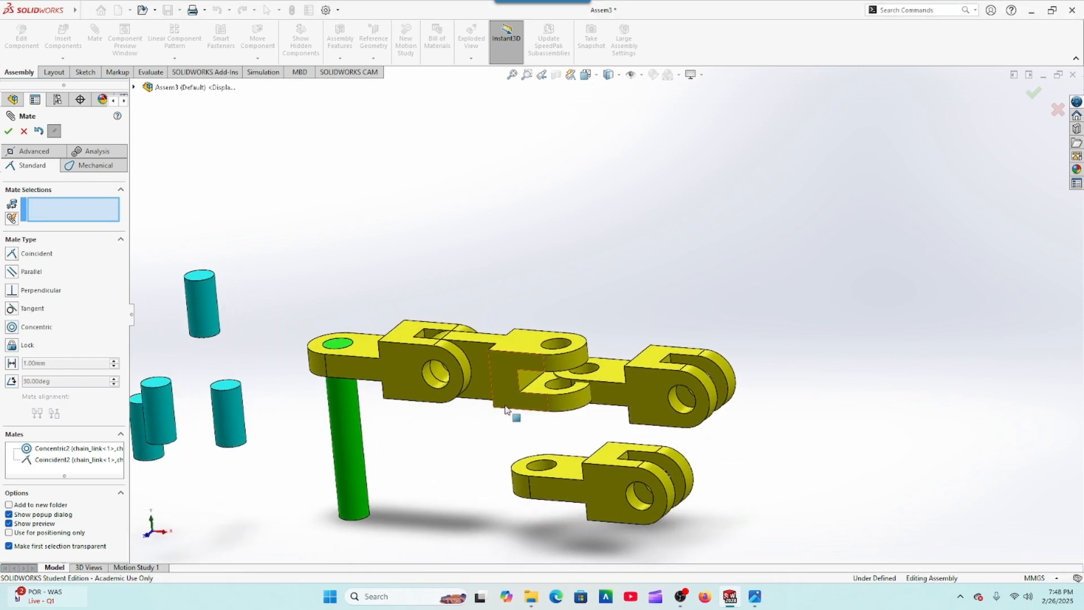
Step: Swing the second chain link slightly downward and compare the arrangement with the exam image Screenshot 2025-02-26 193330.png
left_click_drag(575, 350, 574, 371)
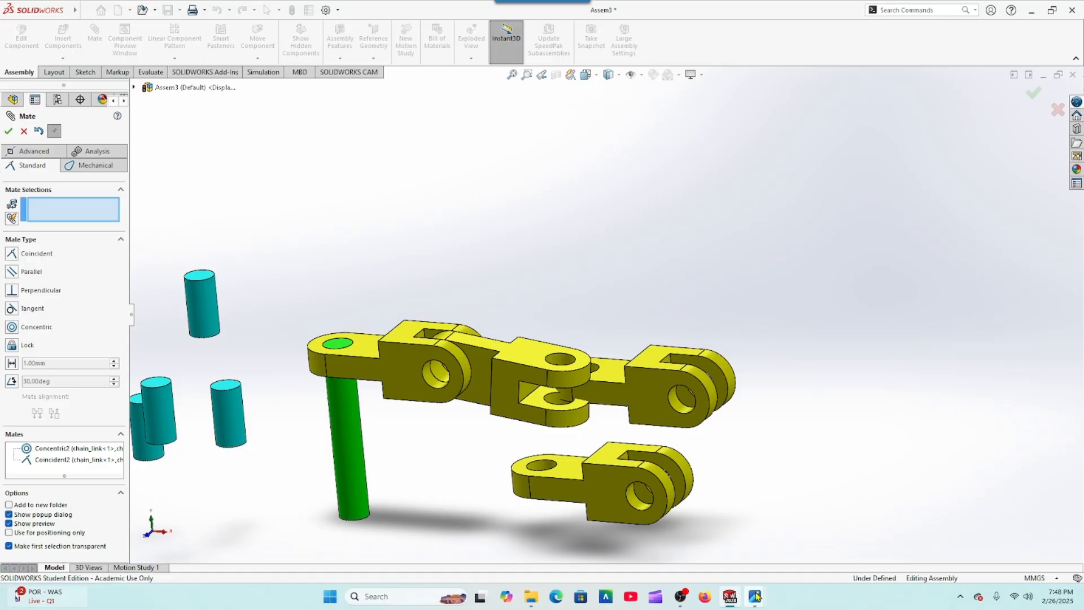
mouse_move(755, 596)
left_click(657, 508)
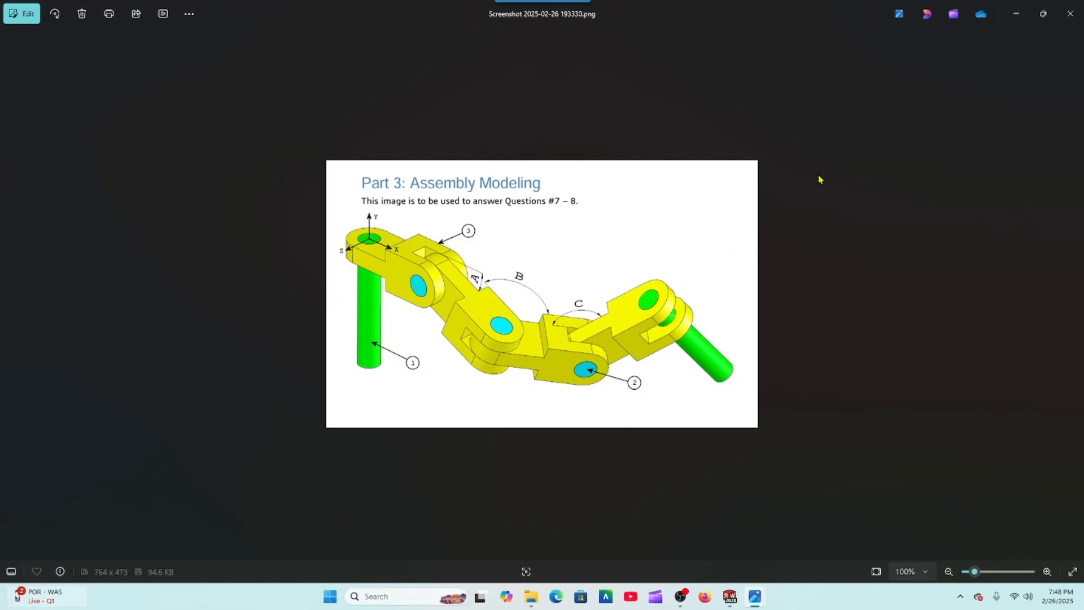
left_click(729, 597)
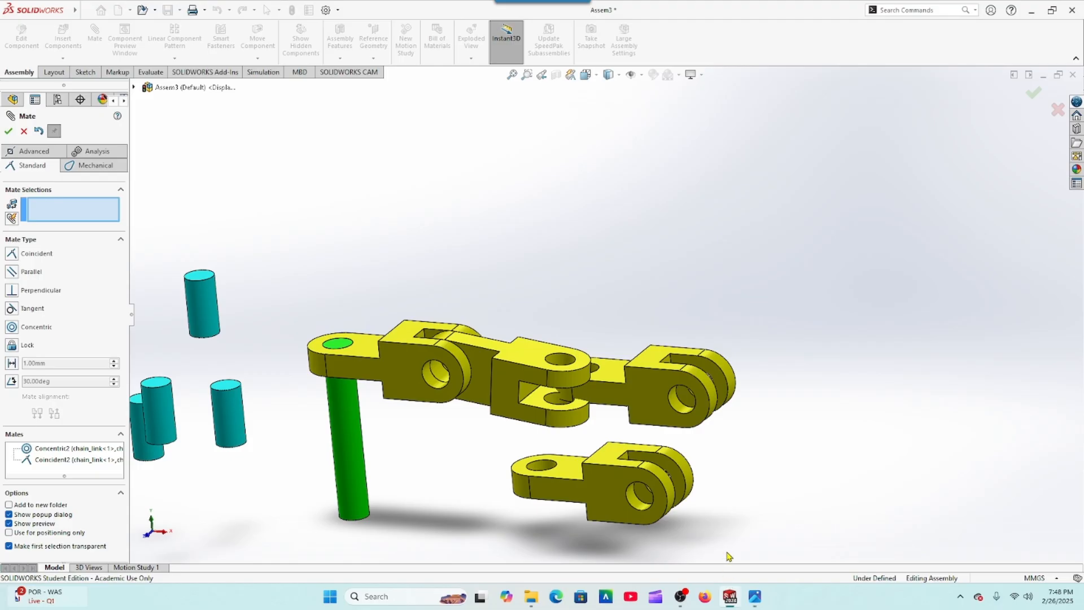
Step: Add a concentric mate between the third chain link's single-tab hole and the fork hole of the second chain link
scroll(600, 257, "up", 2)
scroll(574, 321, "down", 2)
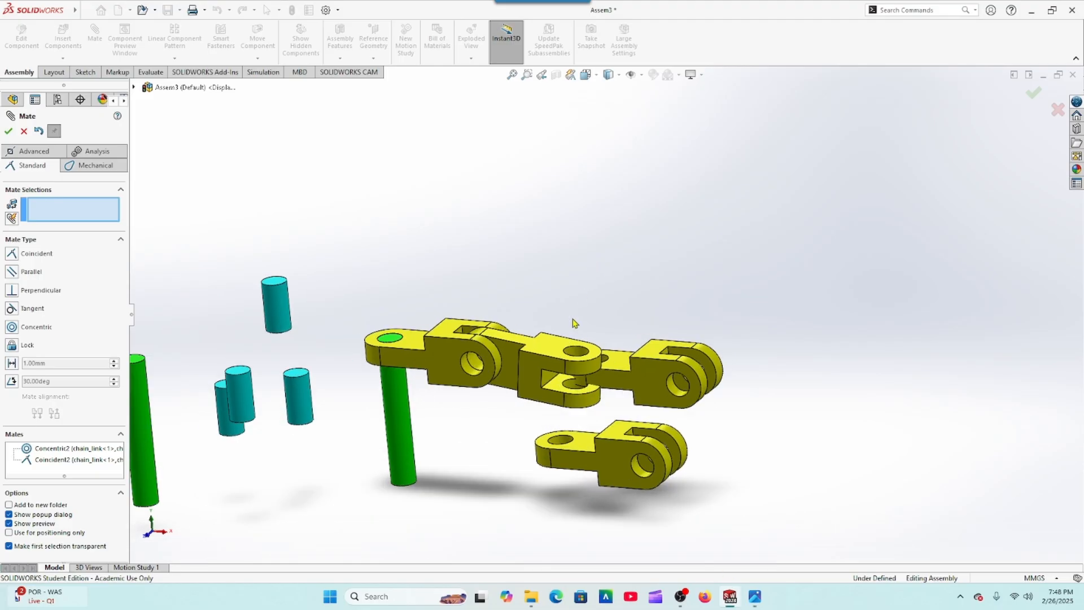
scroll(625, 387, "down", 1)
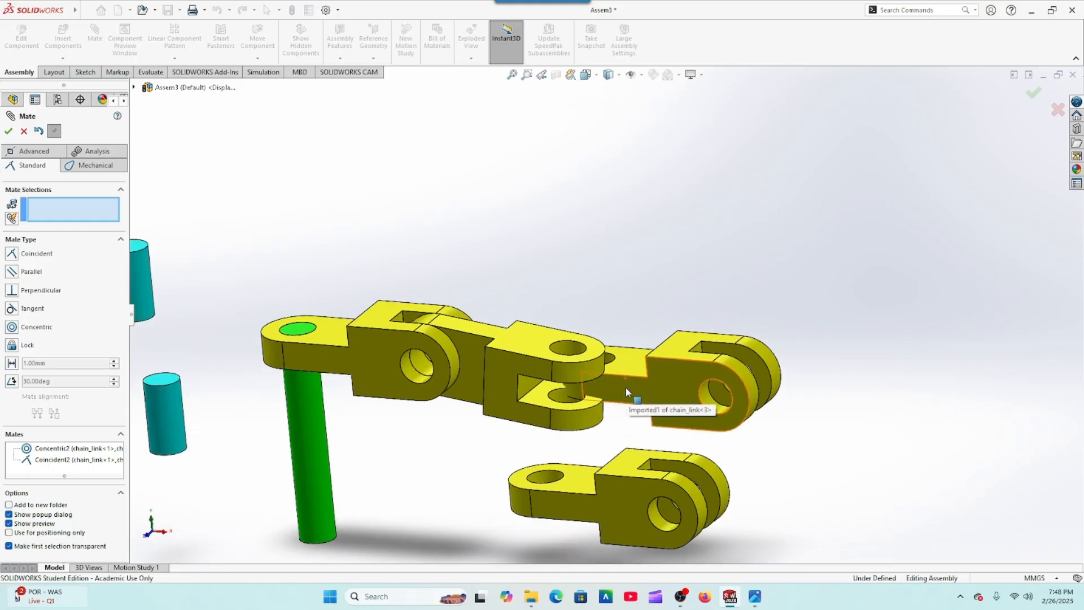
left_click(613, 362)
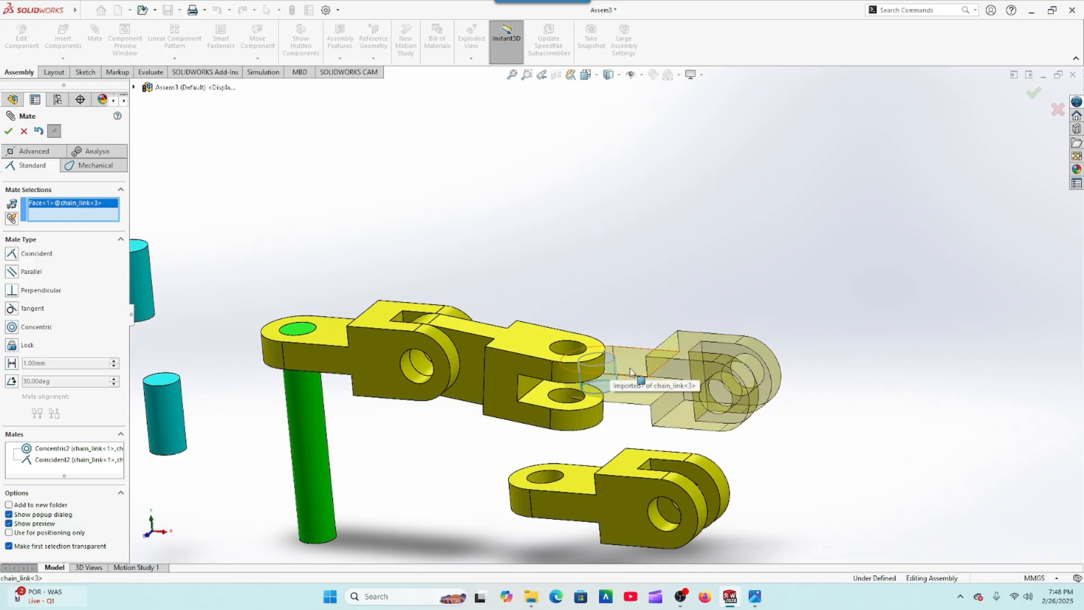
left_click(565, 355)
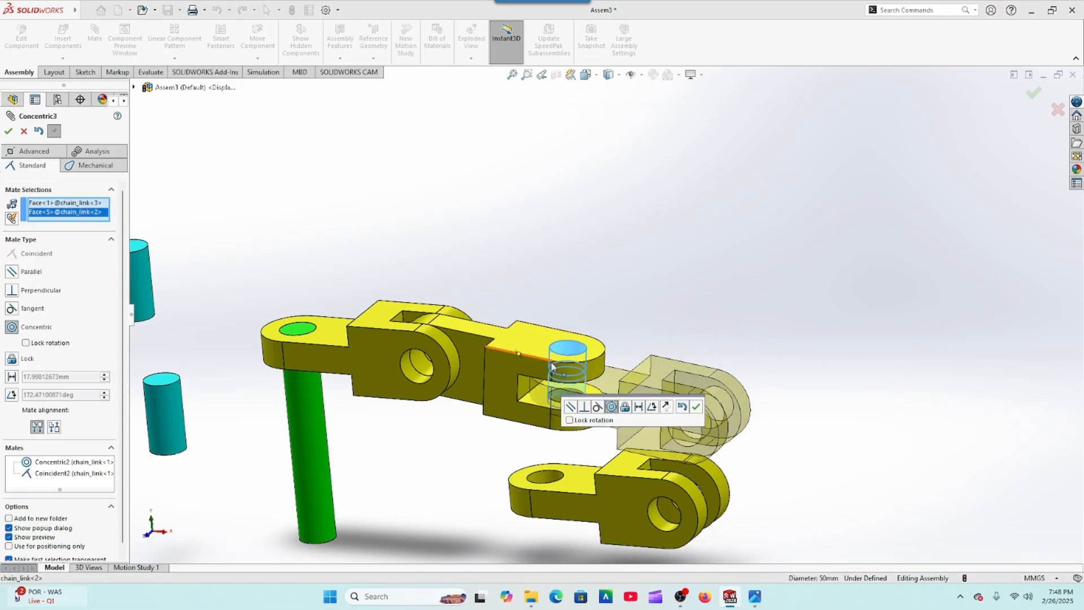
left_click(695, 407)
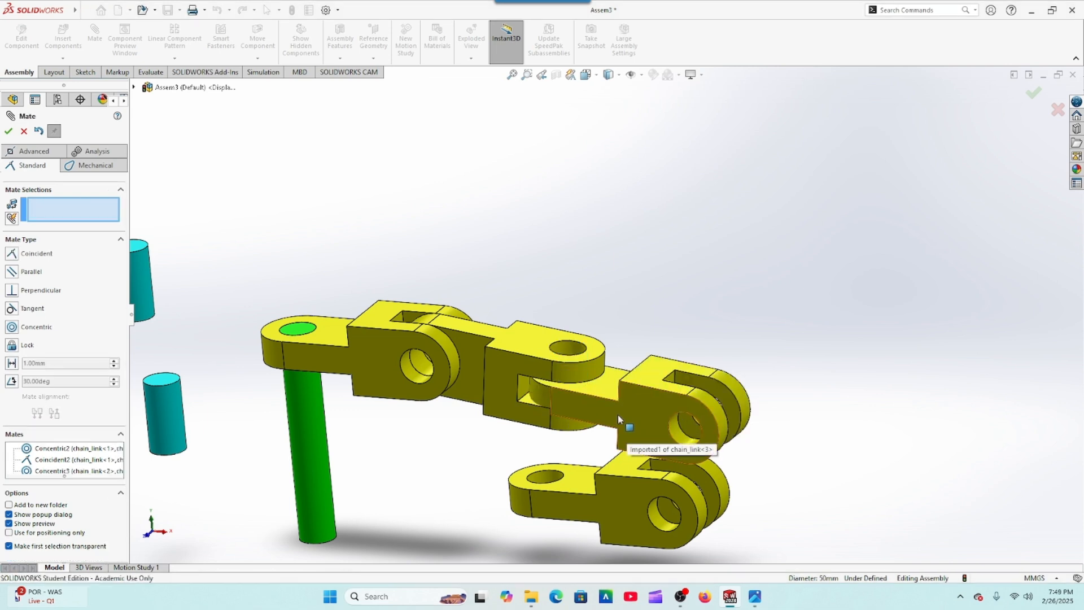
Step: Pull the third link clear of the second link's fork and mate its tab's upper face coincident with the fork's upper inner face
left_click_drag(598, 413, 624, 405)
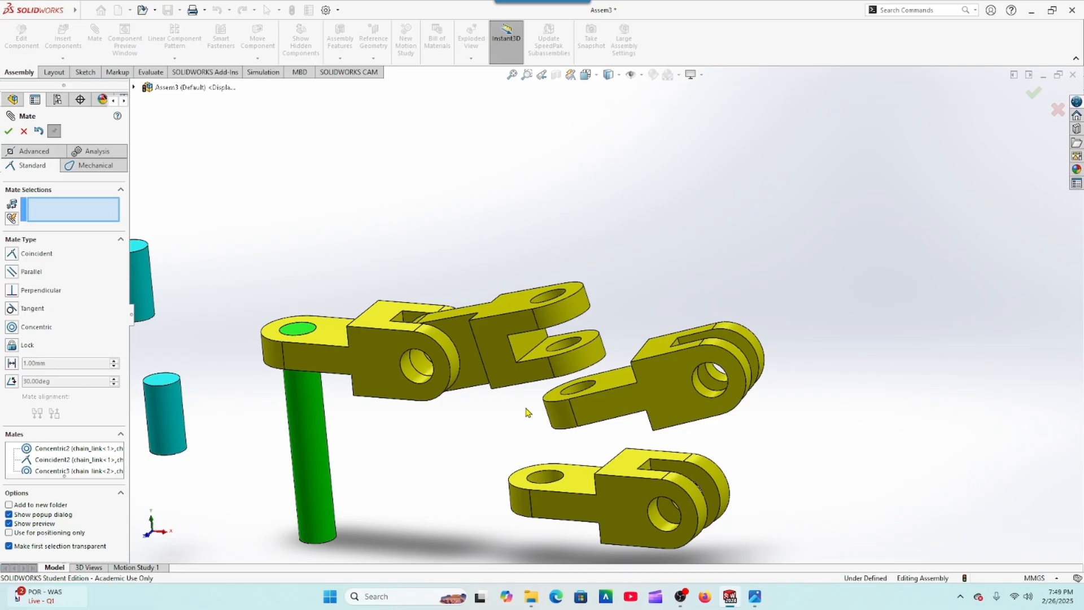
left_click(615, 375)
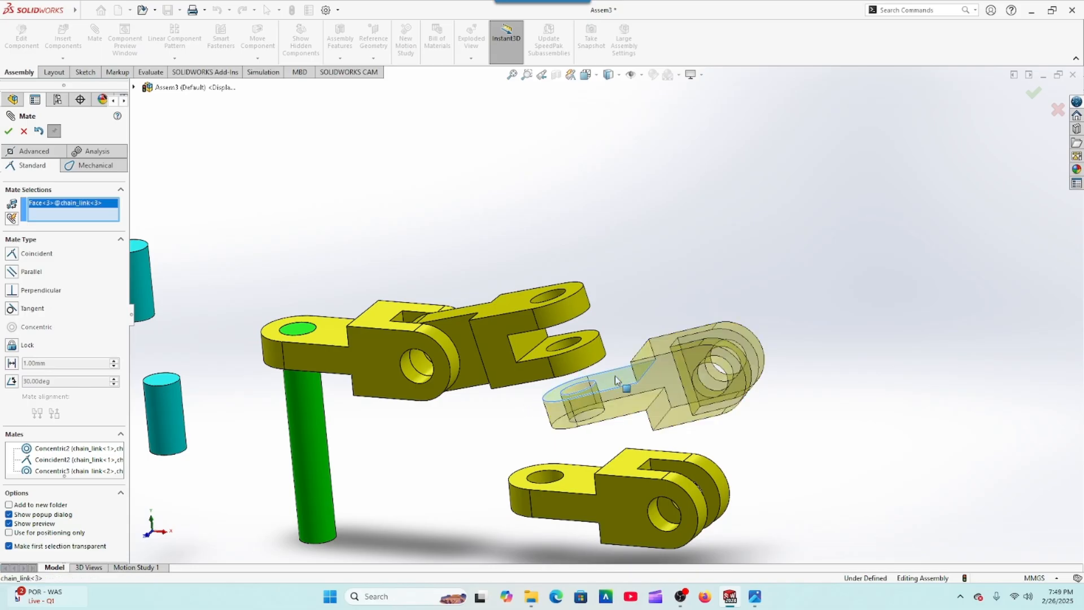
middle_click_drag(507, 425, 514, 339)
left_click(526, 315)
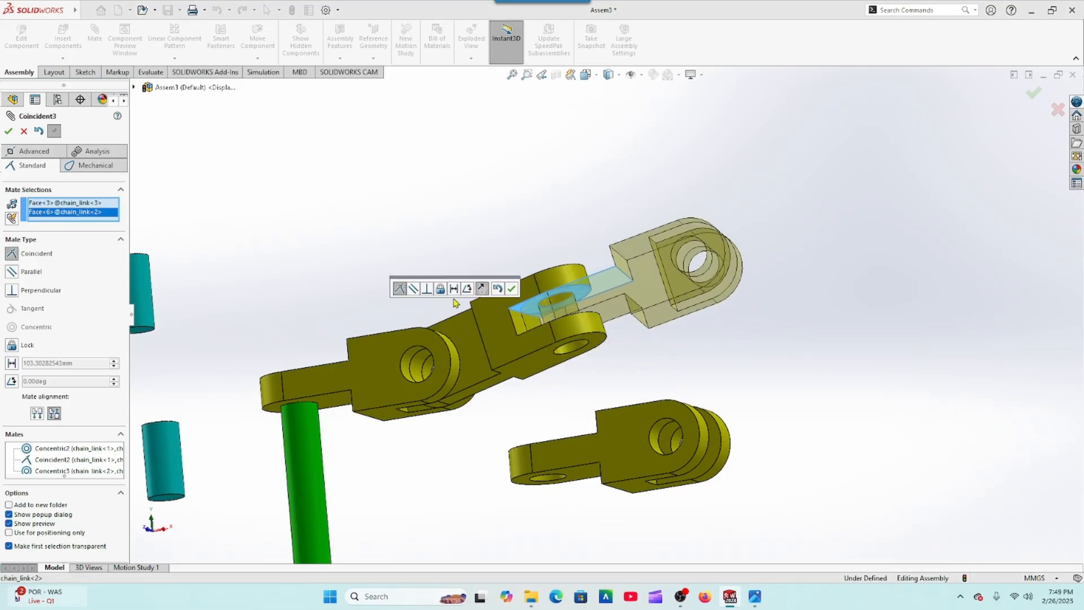
left_click(511, 289)
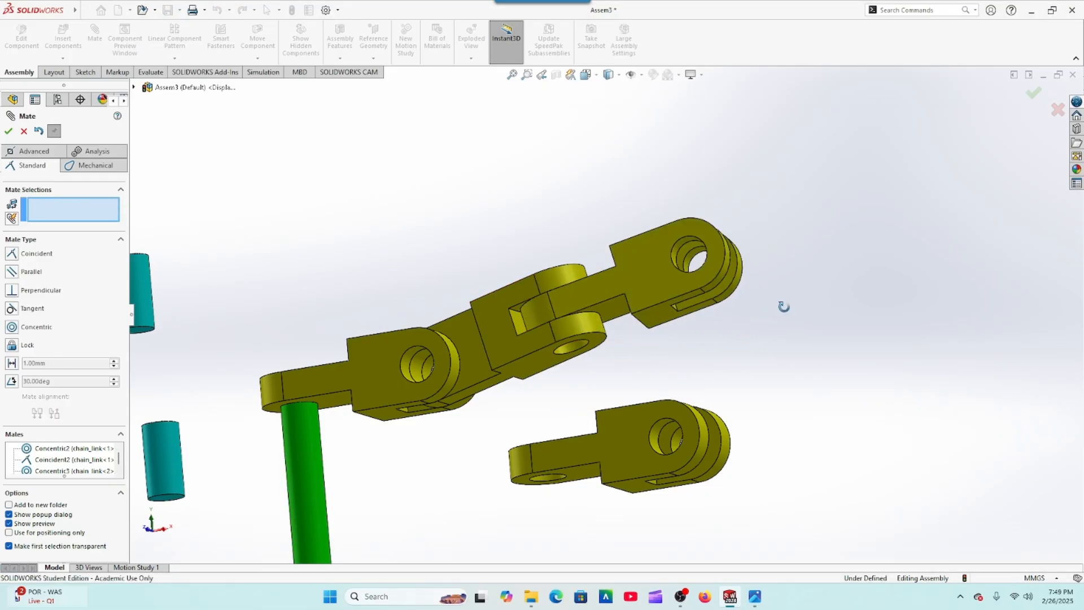
Step: Swing the third chain link upward about its joint with the second link
middle_click_drag(784, 306, 782, 380)
scroll(736, 343, "up", 3)
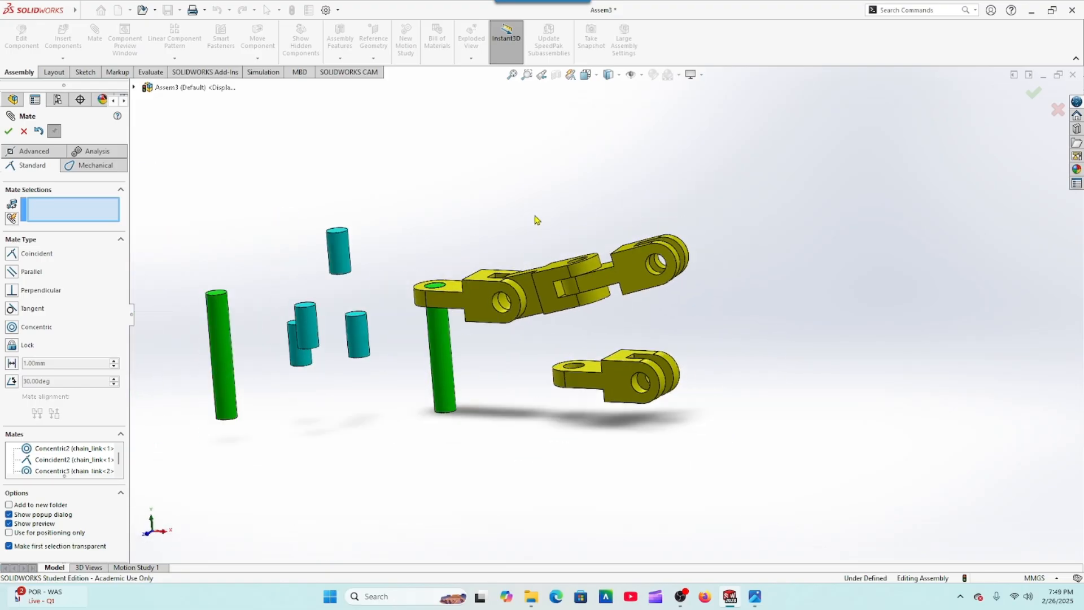
scroll(540, 221, "down", 4)
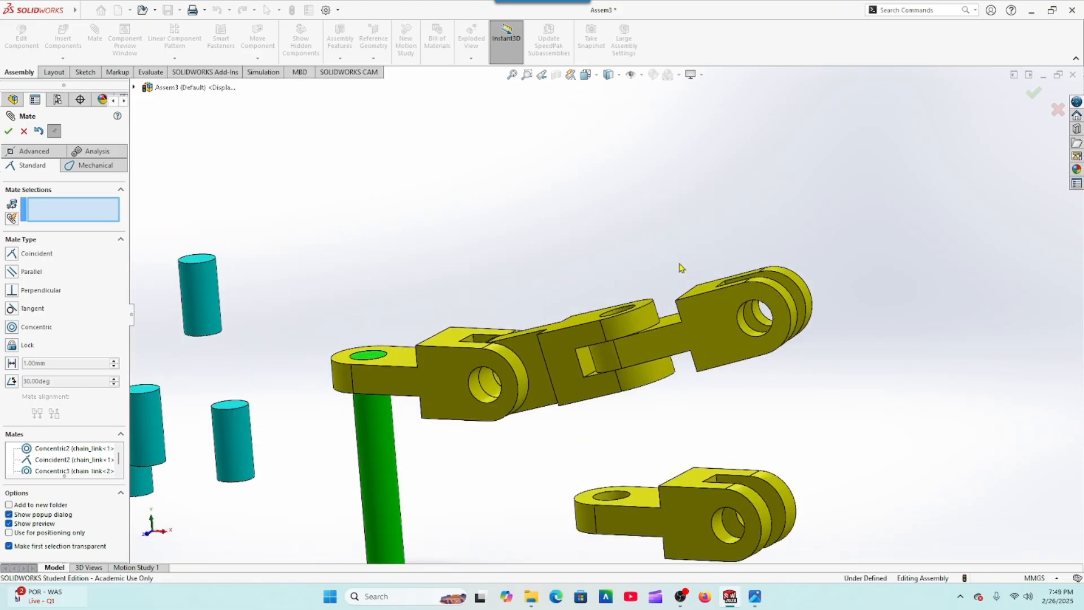
middle_click_drag(649, 236, 688, 353)
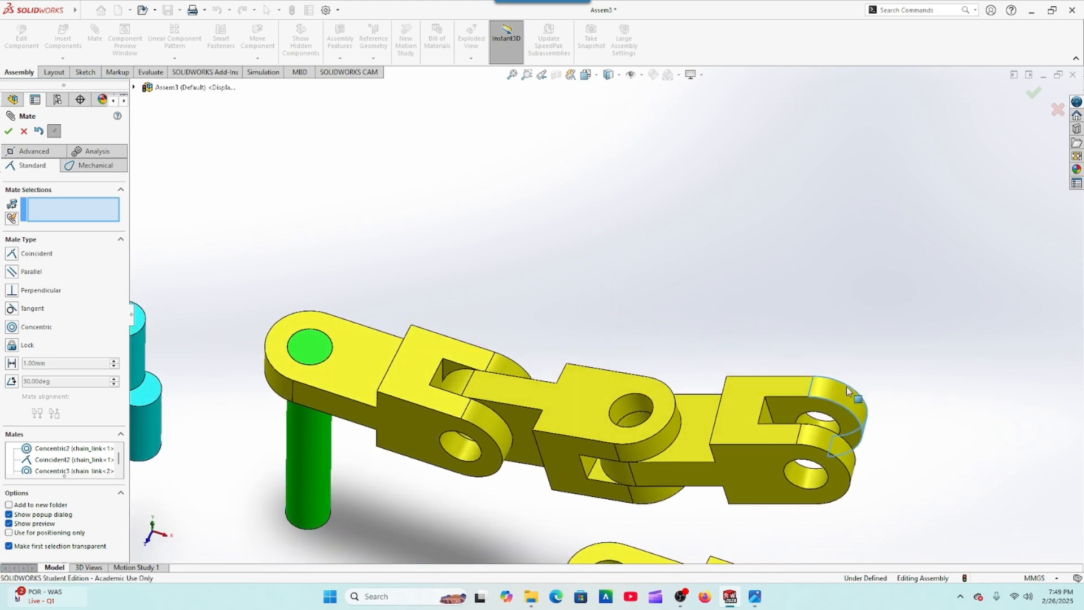
left_click_drag(846, 387, 823, 331)
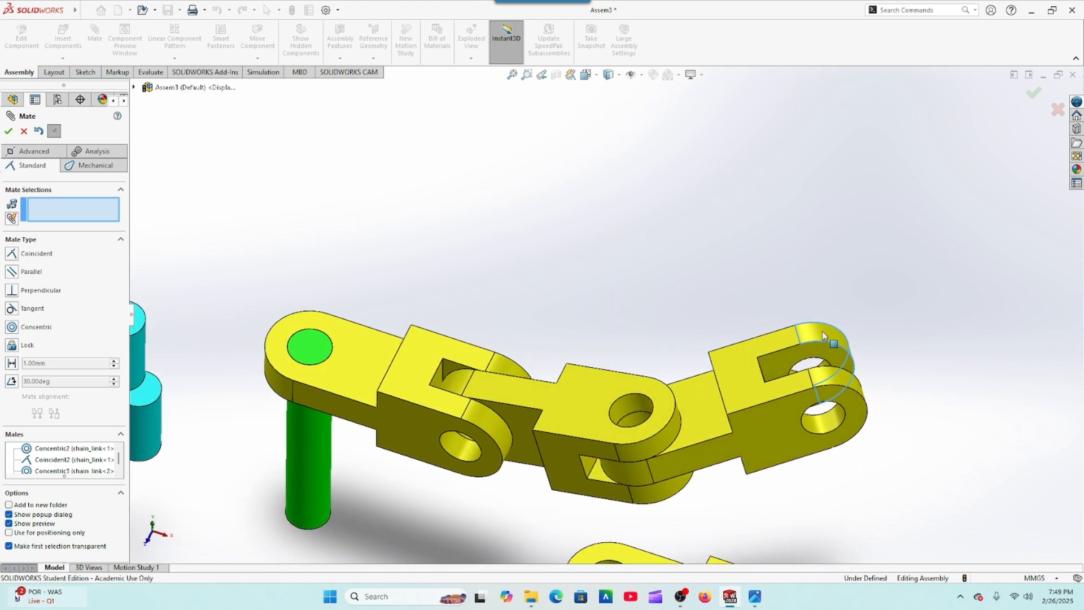
Step: Add a concentric mate between the fourth chain link's single-tab hole and the fork hole of the third chain link
scroll(688, 352, "up", 5)
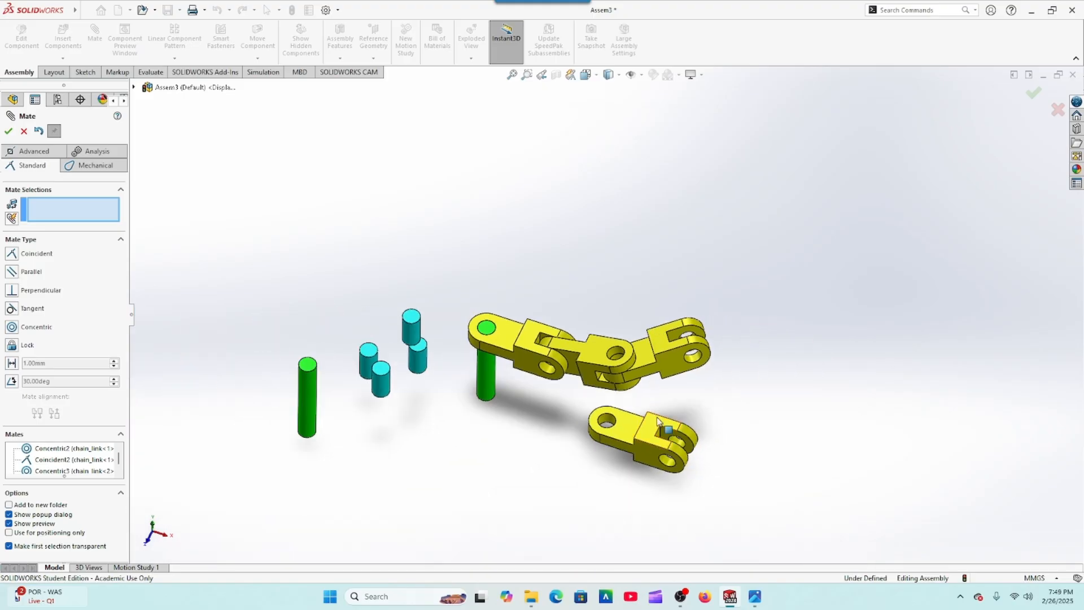
scroll(633, 446, "down", 5)
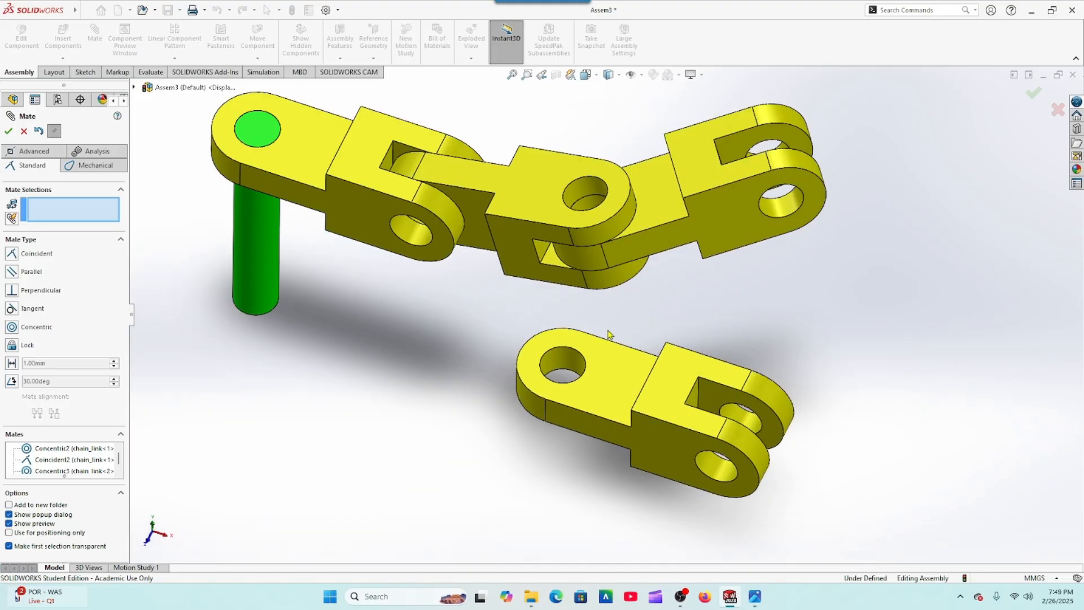
left_click(562, 361)
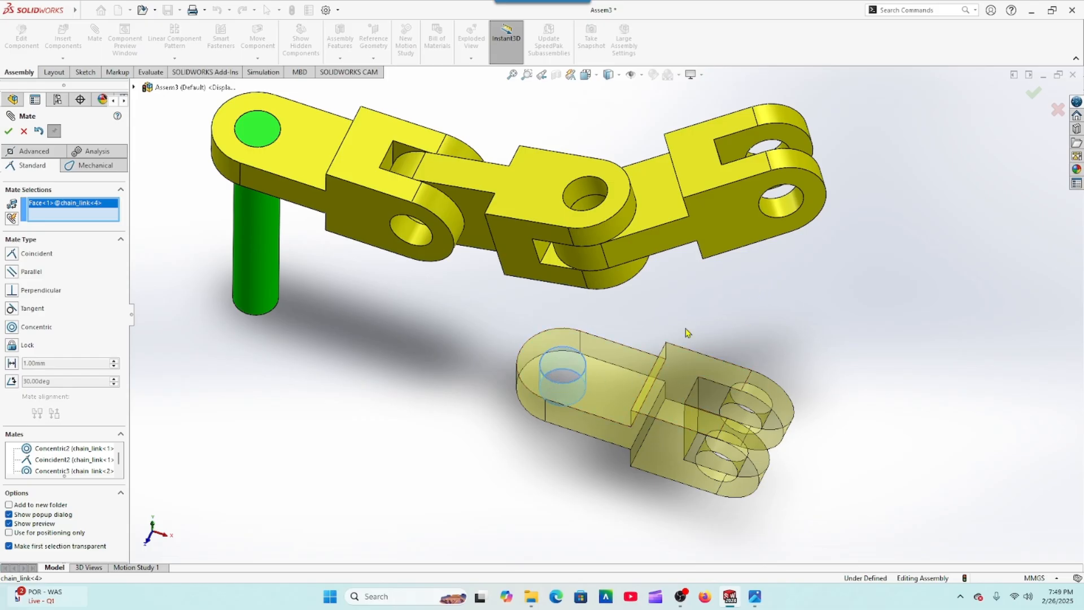
left_click(772, 215)
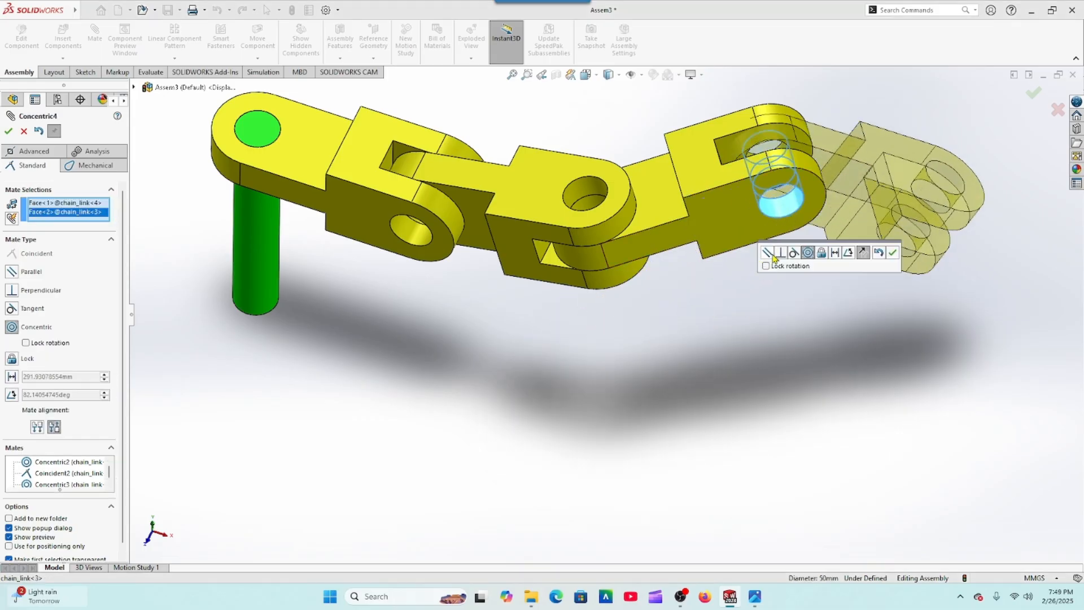
left_click(892, 254)
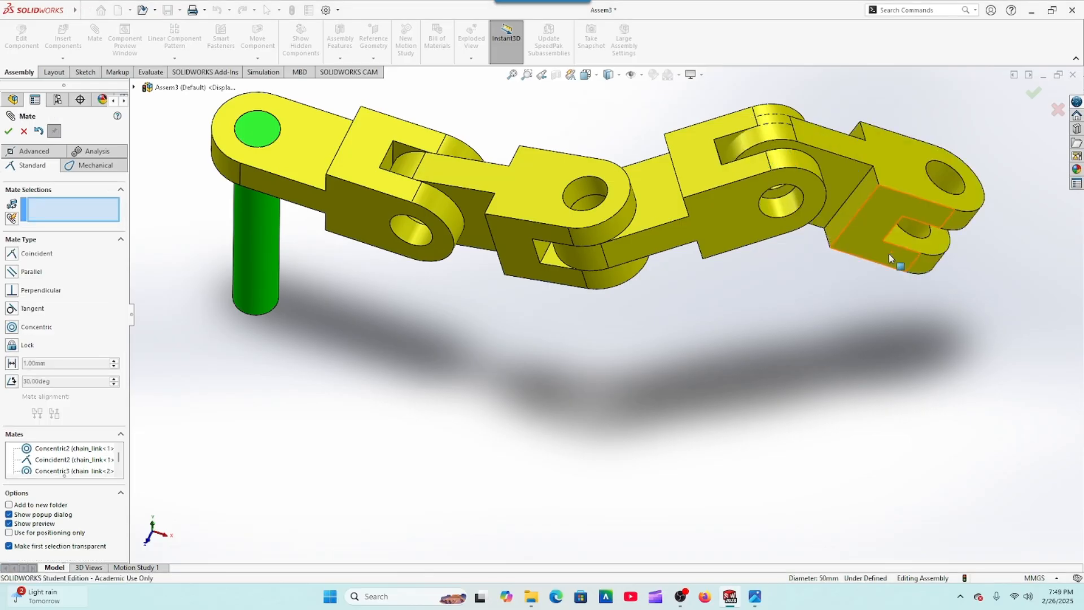
Step: Add a coincident mate between the flat face of the fourth link's tab and the facing inner face of the third link's fork
scroll(798, 337, "down", 3)
scroll(794, 326, "up", 3)
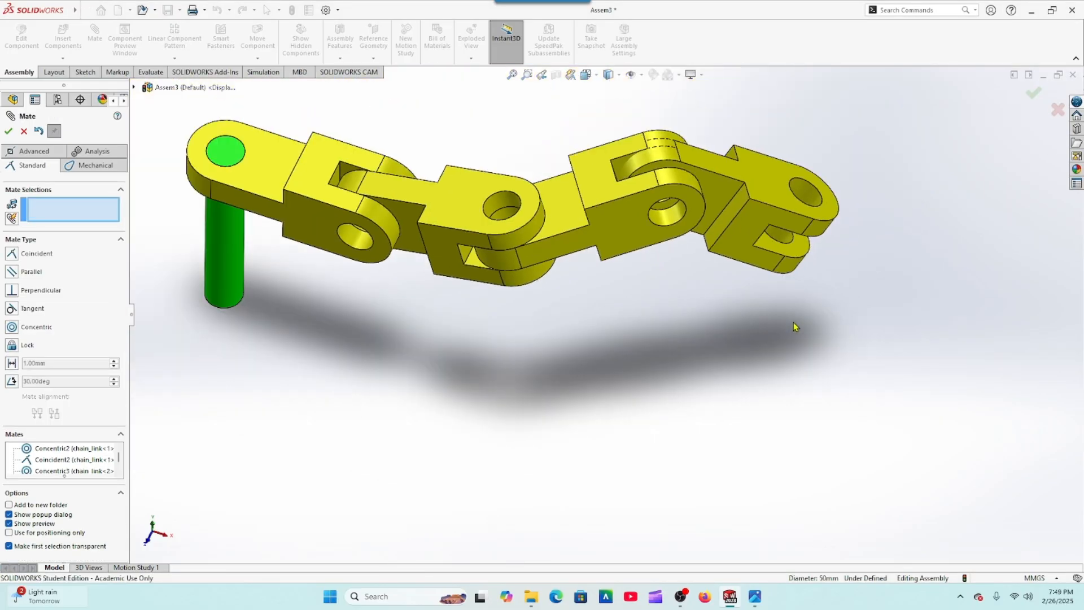
left_click(715, 186)
middle_click_drag(627, 295, 610, 383)
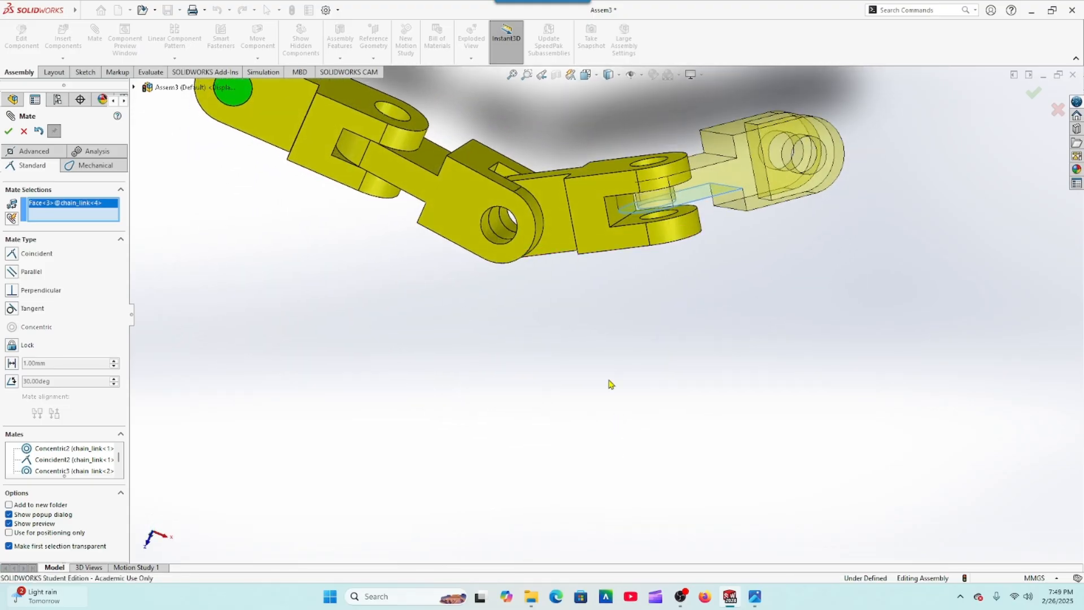
left_click(629, 223)
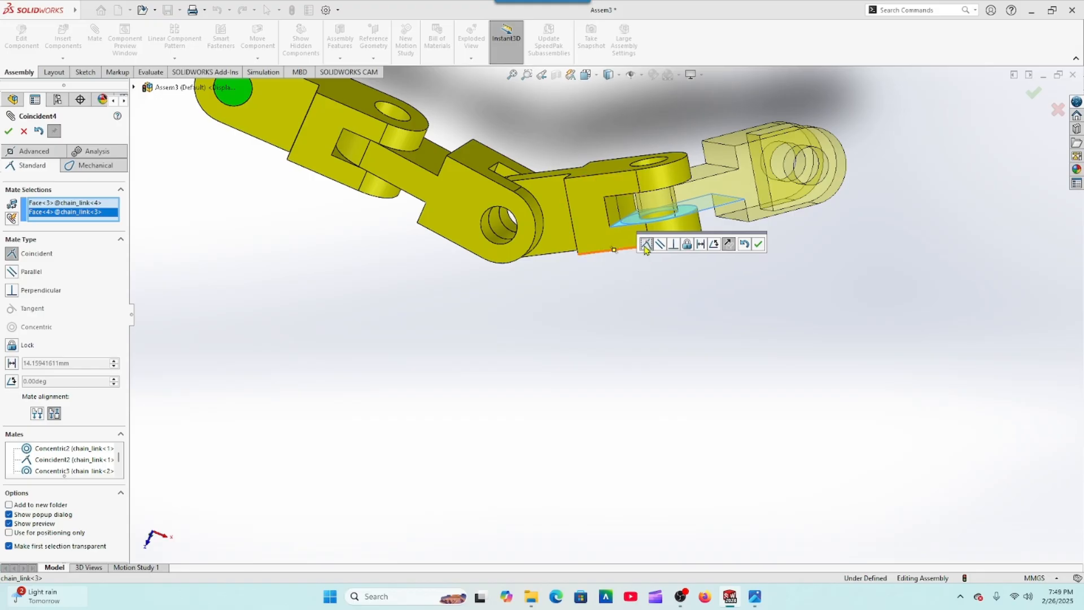
left_click(758, 244)
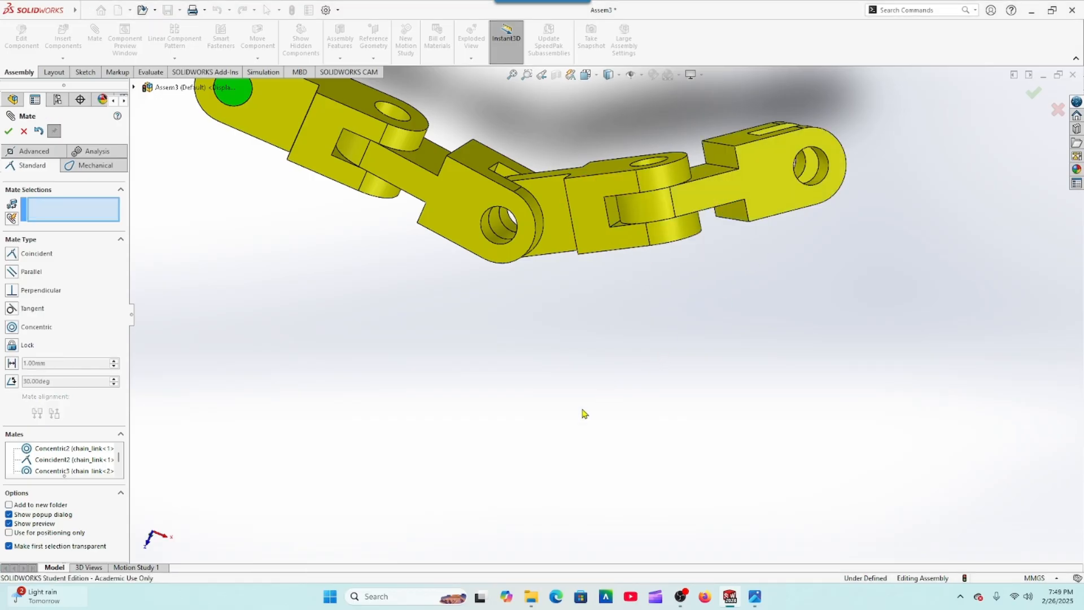
Step: Swing the fourth chain link upward and compare the arrangement with the exam image Screenshot 2025-02-26 193330.png
middle_click_drag(585, 414, 570, 199)
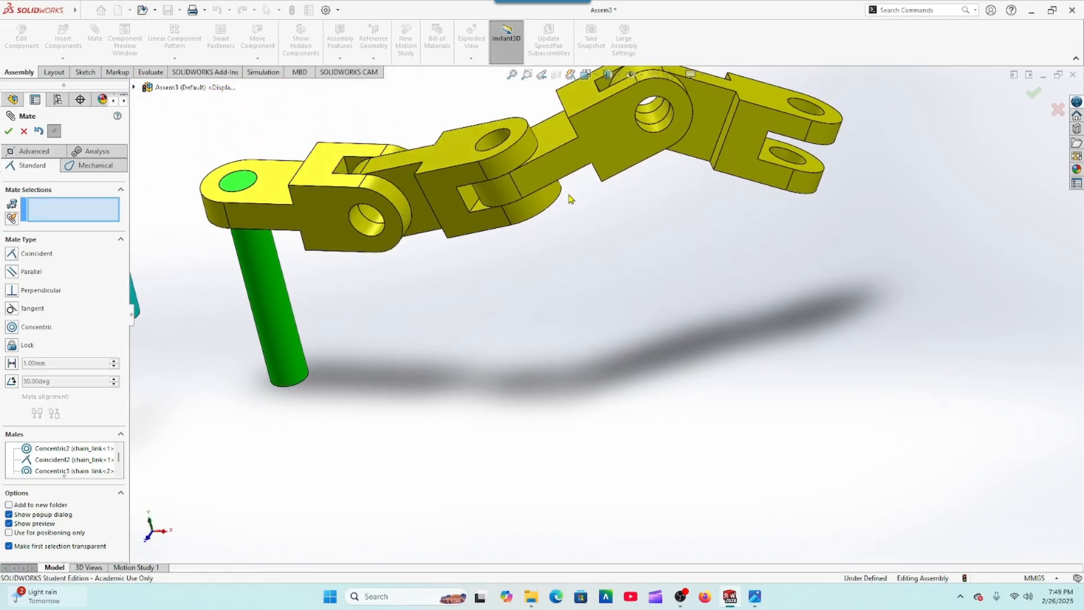
scroll(570, 198, "up", 4)
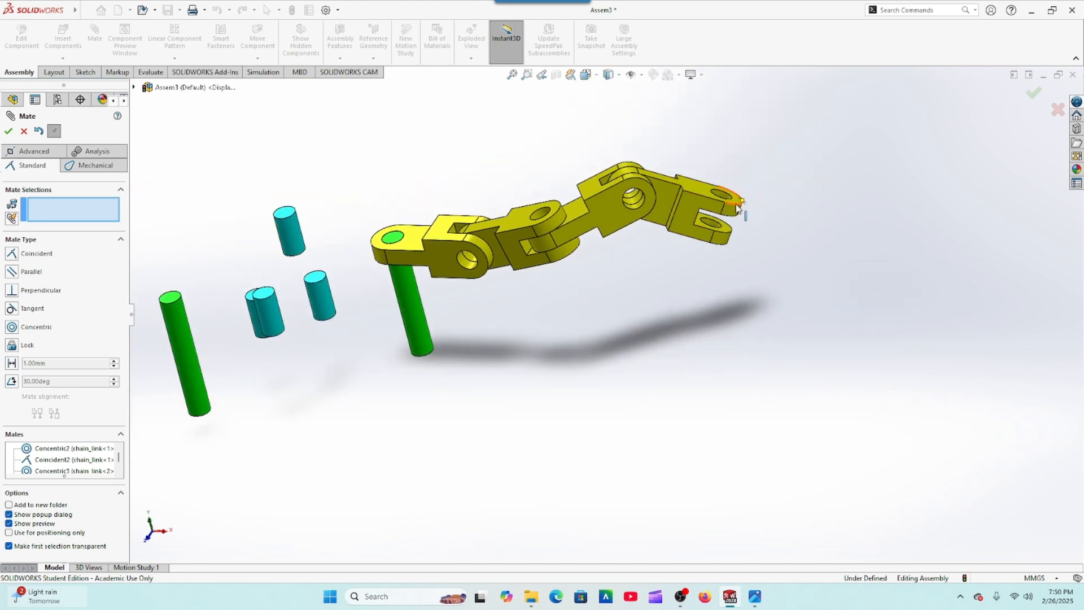
left_click_drag(737, 210, 666, 158)
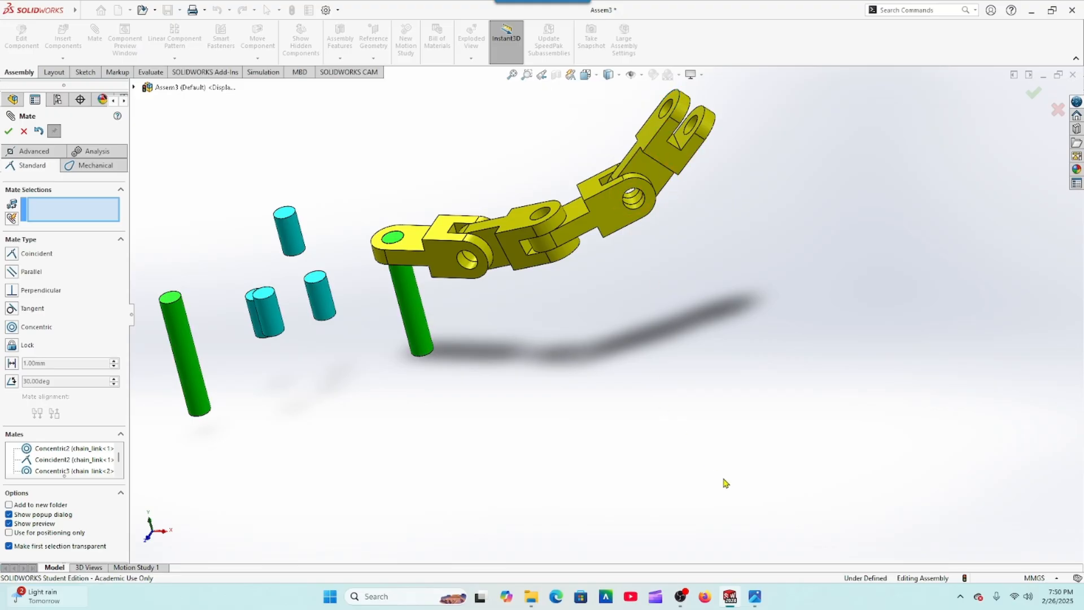
mouse_move(755, 596)
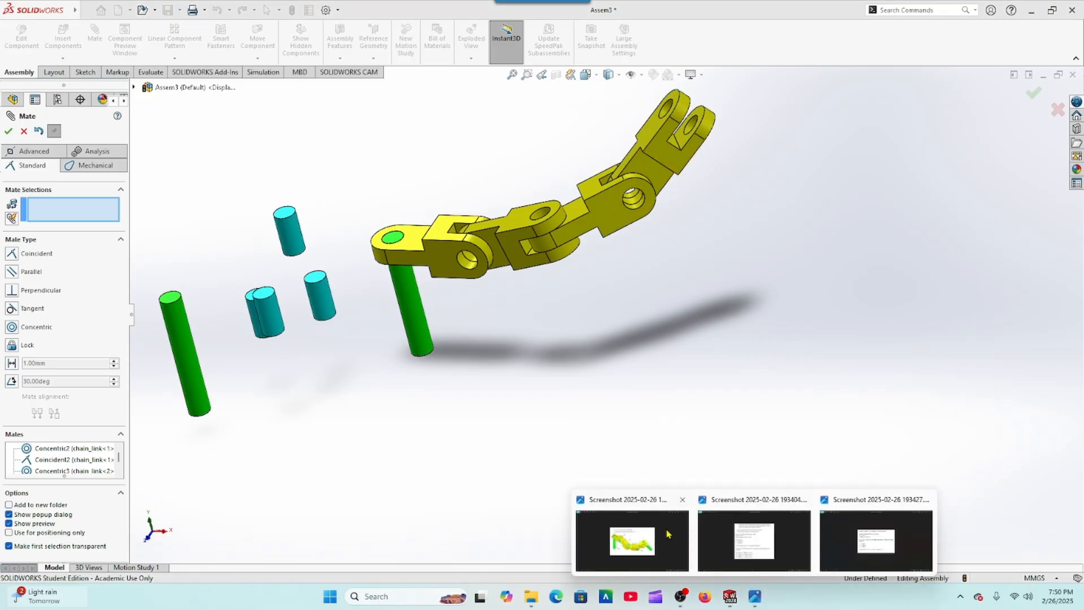
left_click(642, 518)
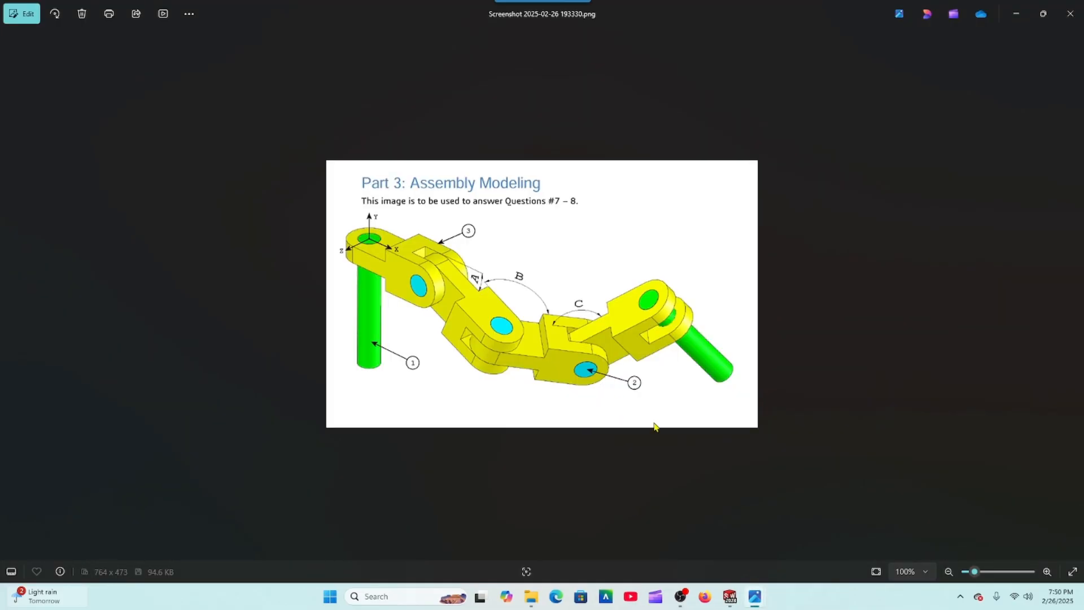
mouse_move(730, 598)
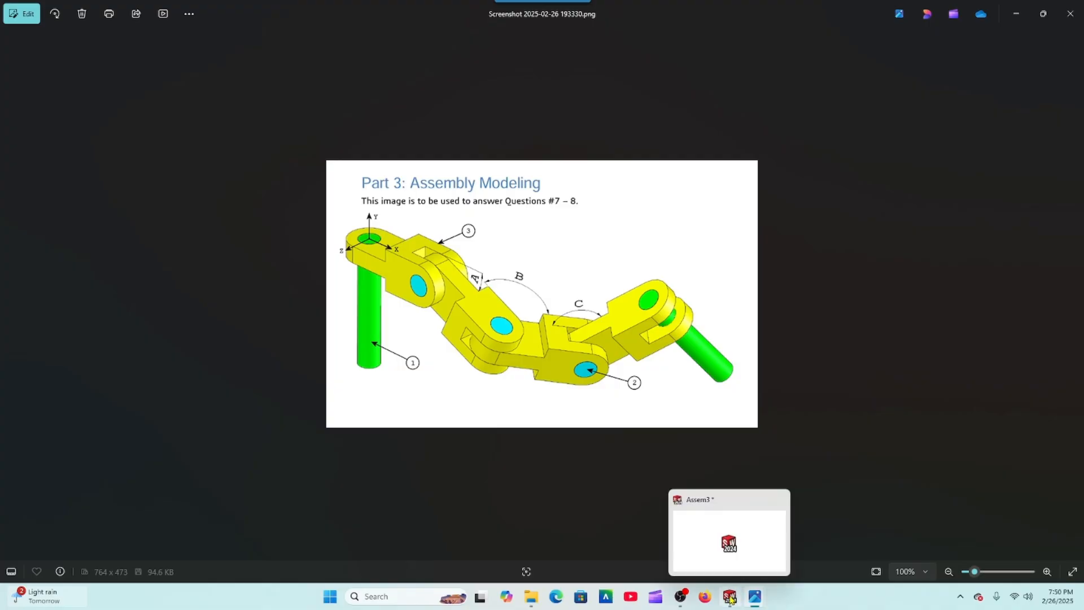
left_click(730, 598)
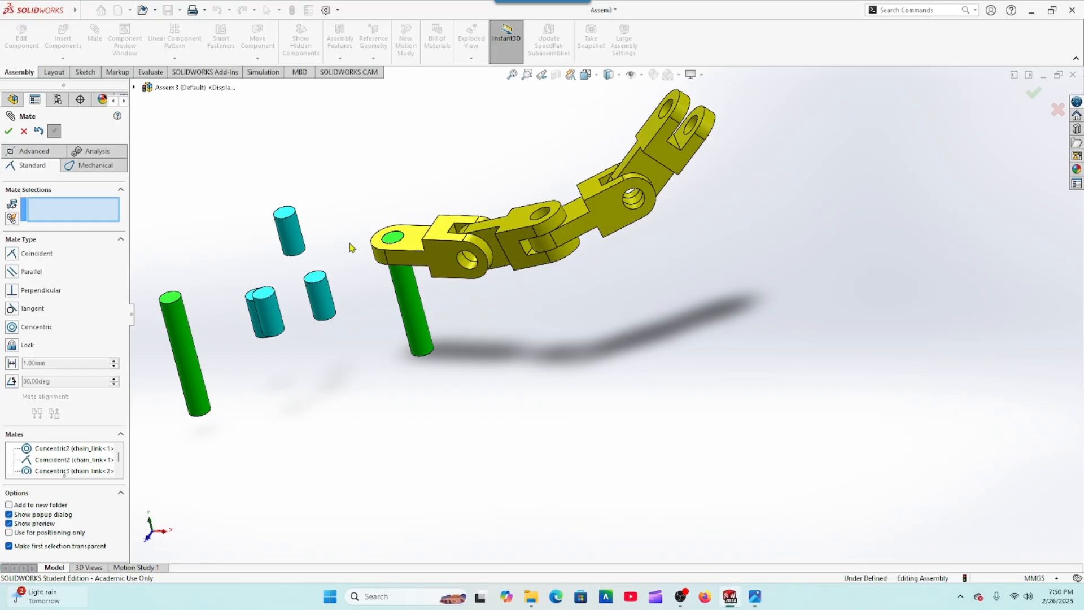
Step: Mate a short pin concentric with the first chain link's fork hole and its end face coincident with the link's outer side face
scroll(339, 260, "down", 4)
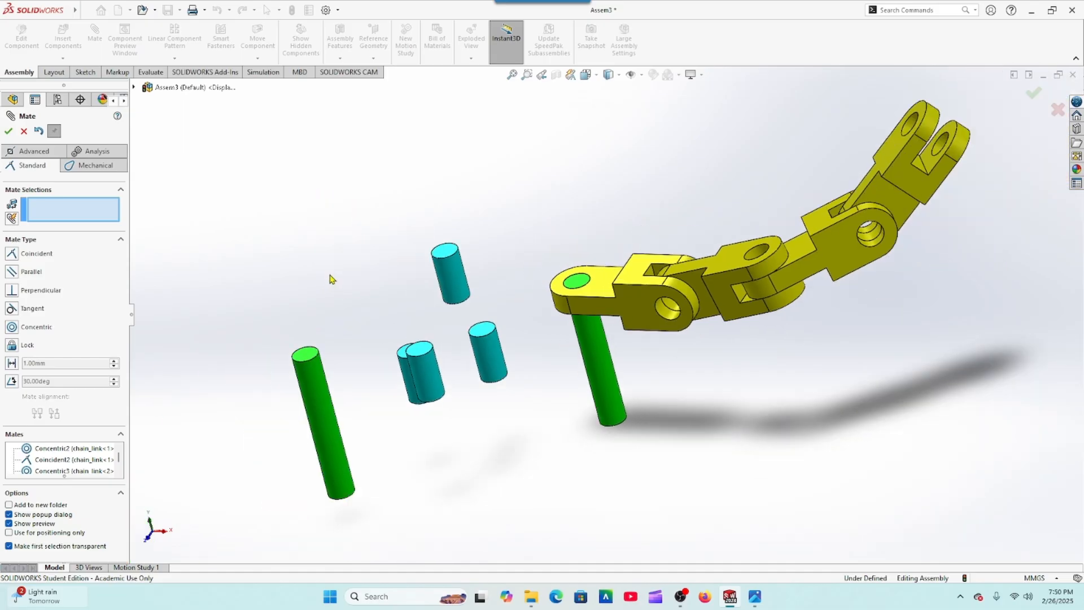
left_click(452, 272)
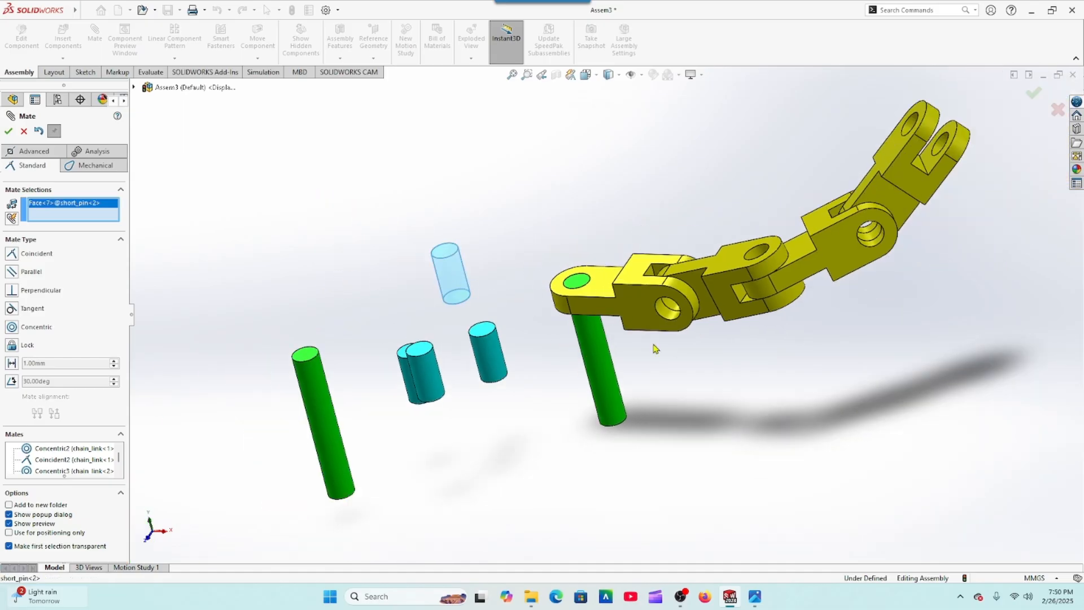
left_click(671, 317)
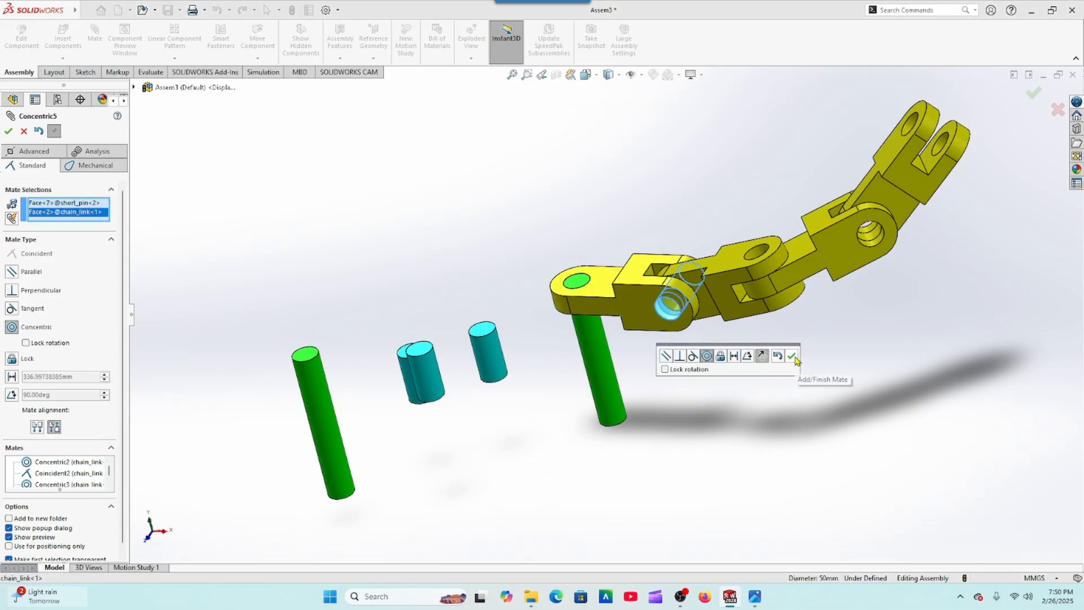
left_click(792, 356)
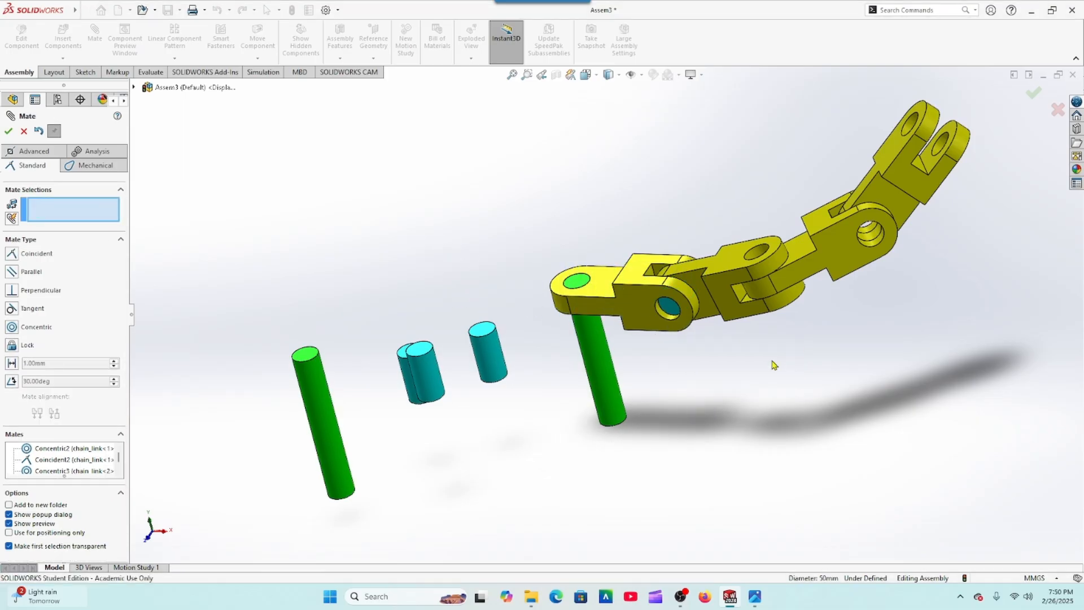
left_click(671, 312)
left_click(642, 313)
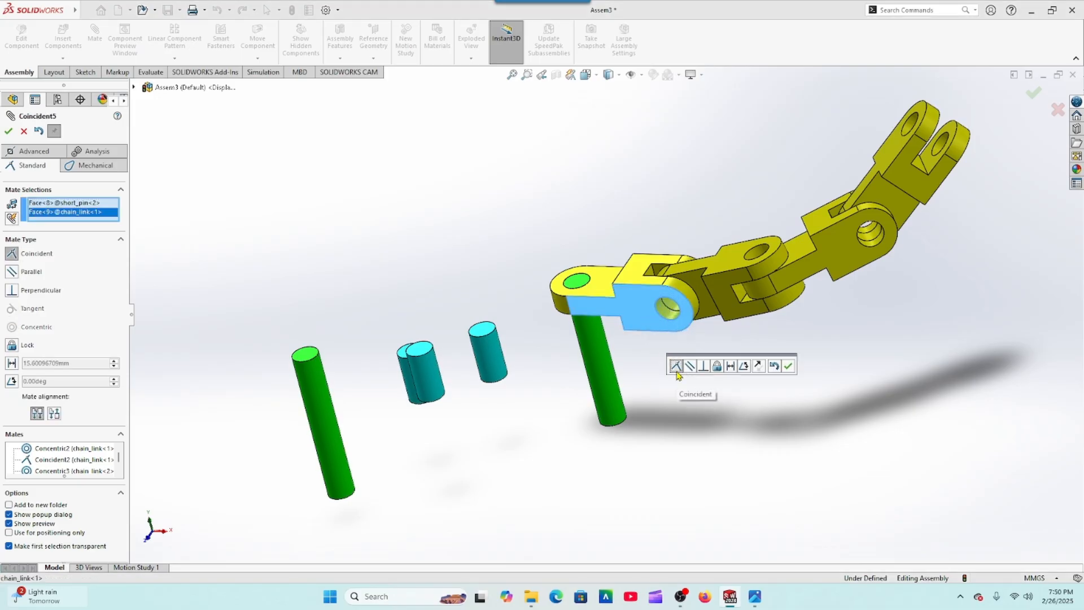
left_click(789, 365)
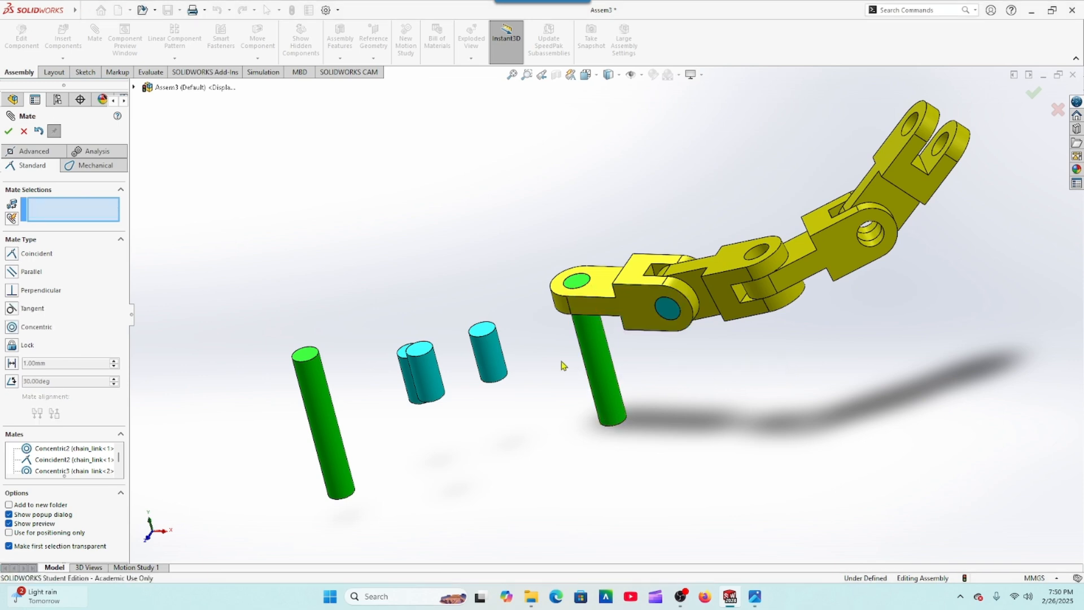
Step: Mate another short pin concentric with the second chain link's fork hole and its end face coincident with that link's outer face
left_click(489, 354)
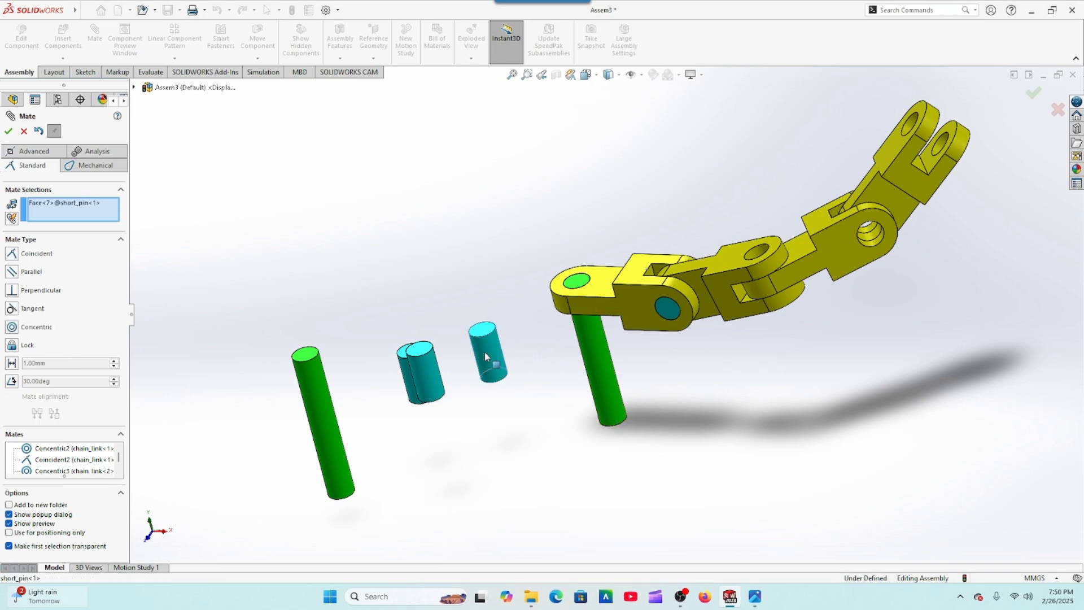
left_click(755, 258)
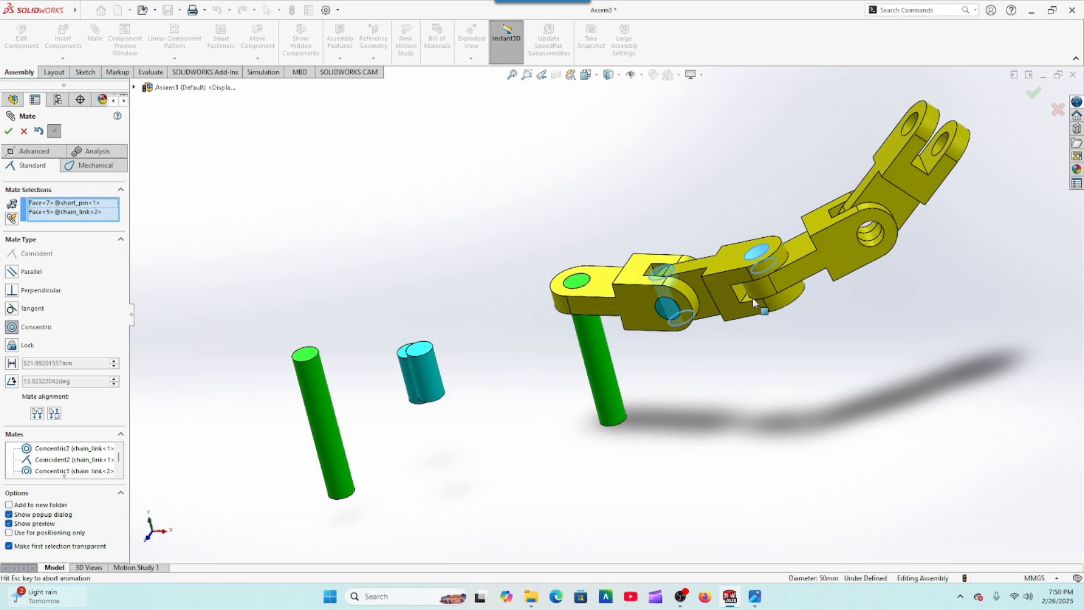
left_click(898, 291)
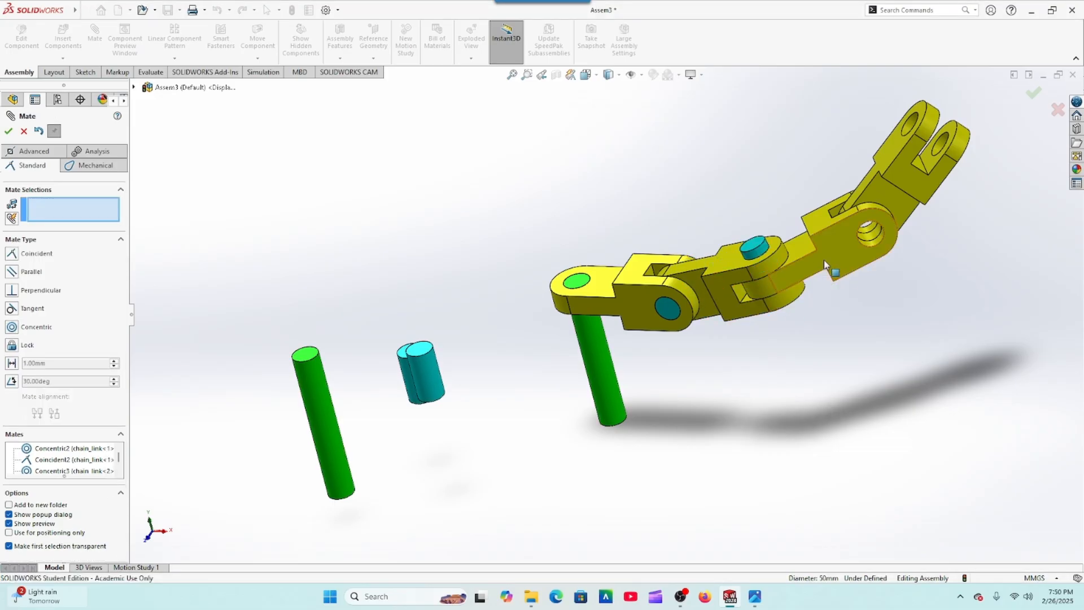
left_click(729, 264)
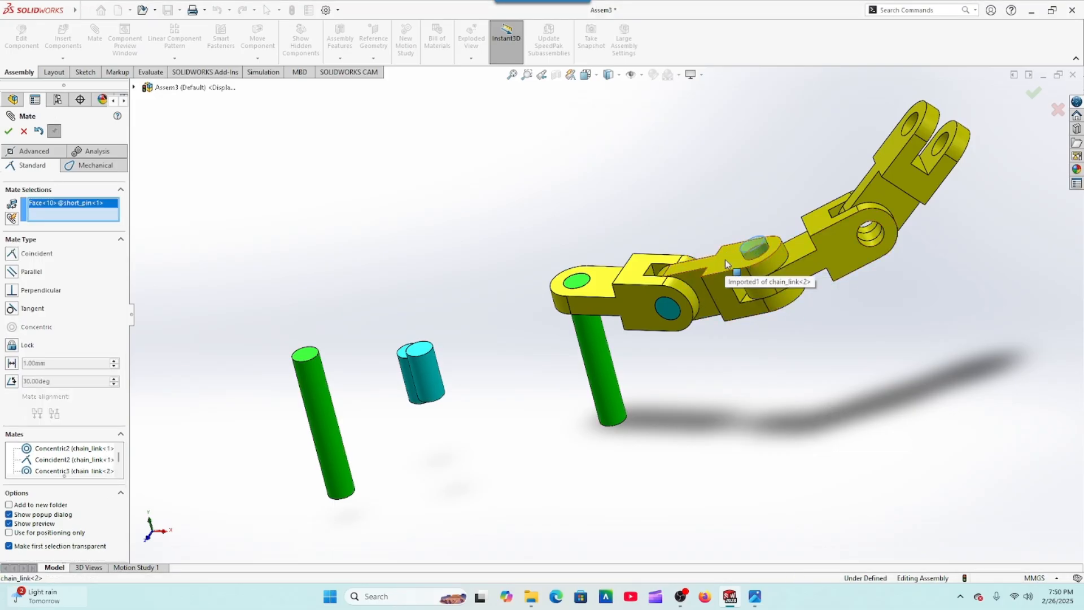
left_click(725, 259)
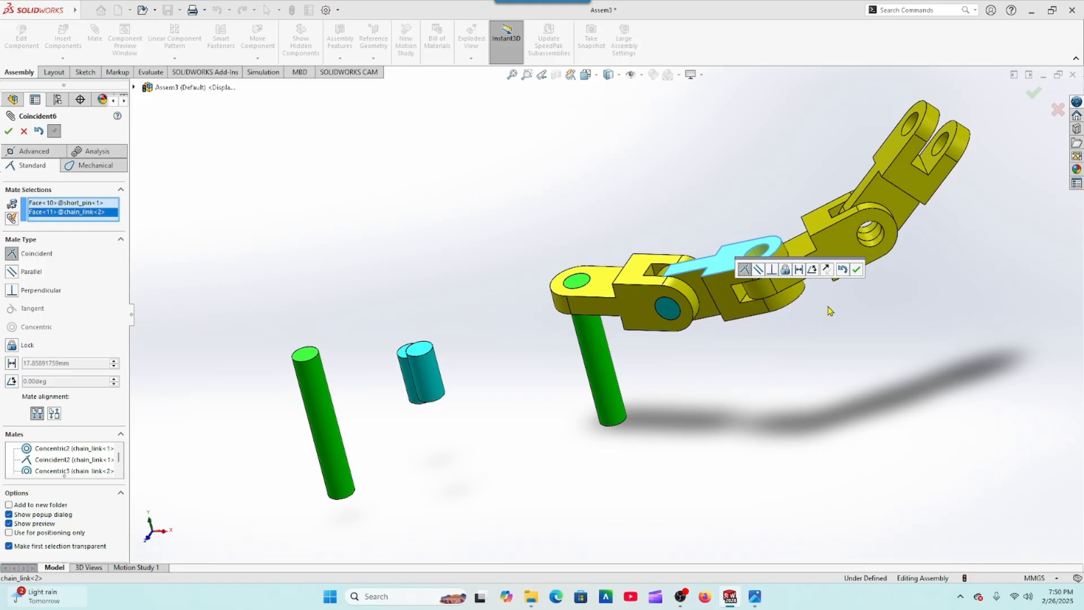
left_click(857, 270)
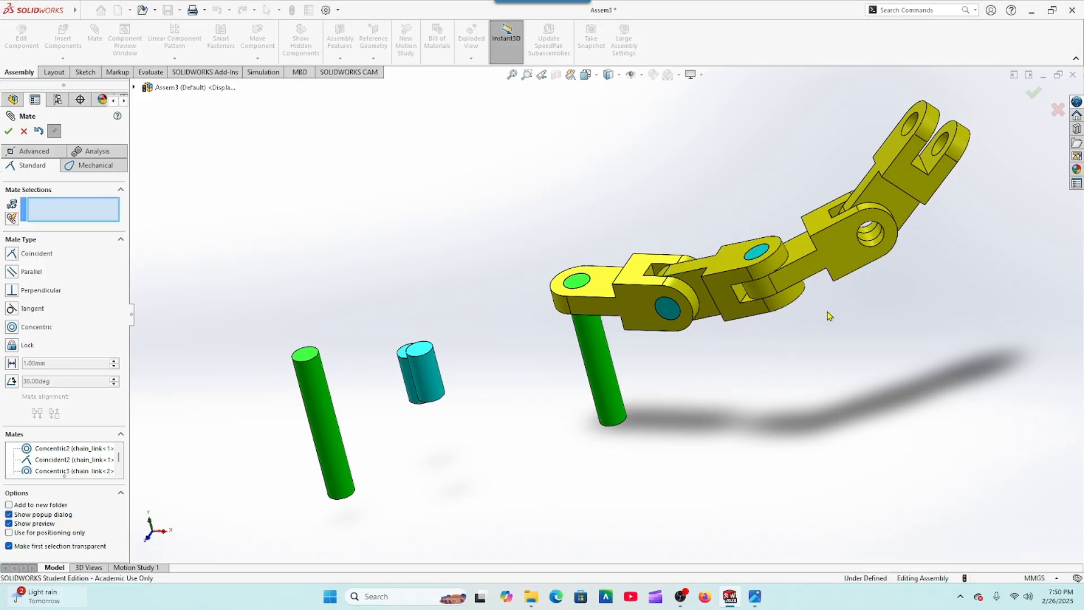
Step: Add a concentric mate between a third short pin and the fork hole of the third chain link
left_click(428, 373)
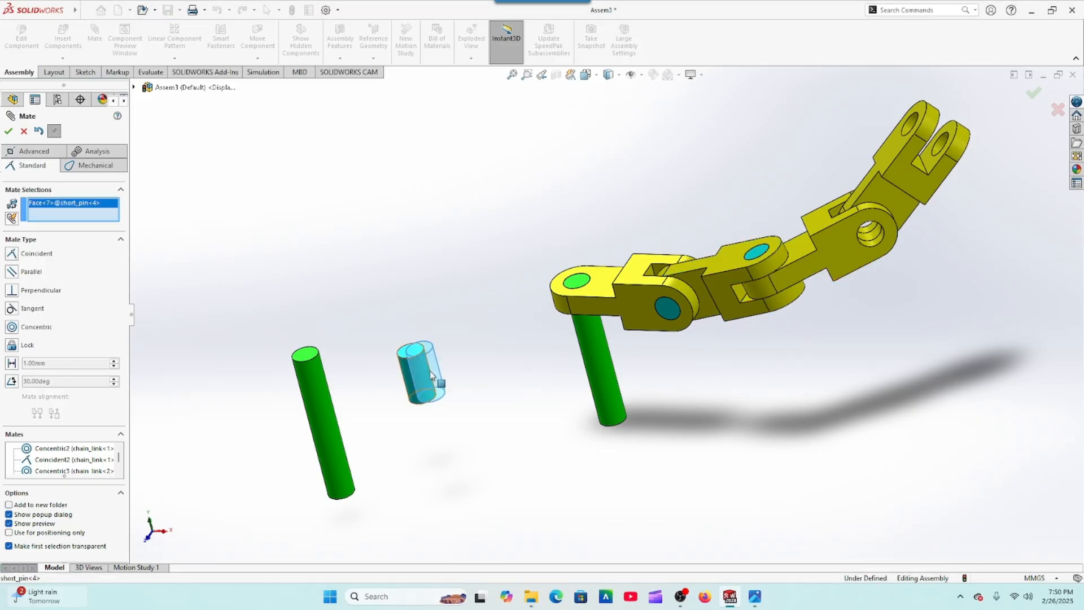
left_click(870, 243)
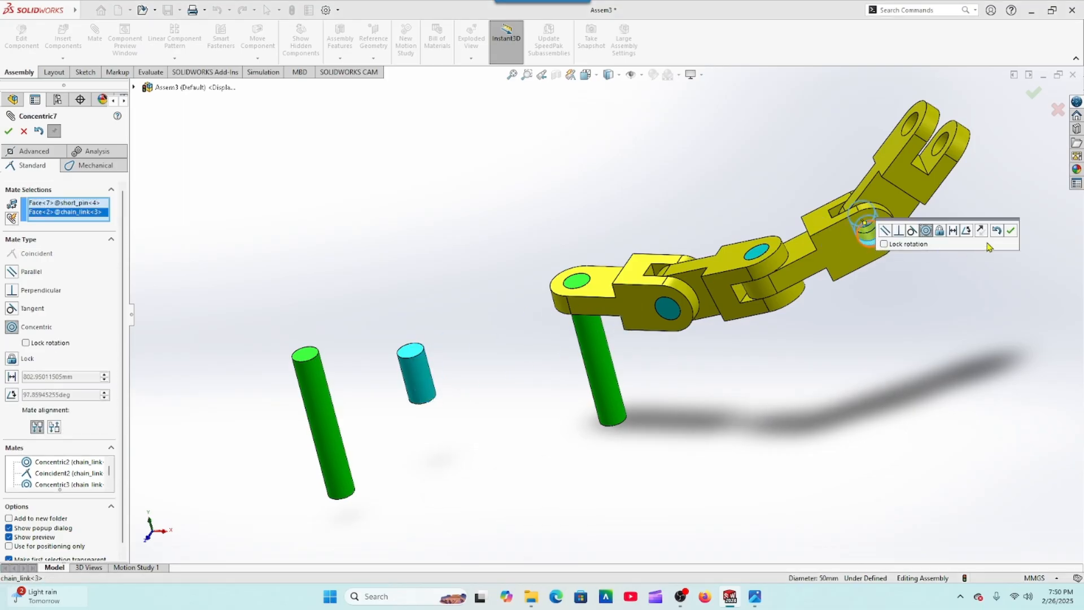
left_click(1009, 231)
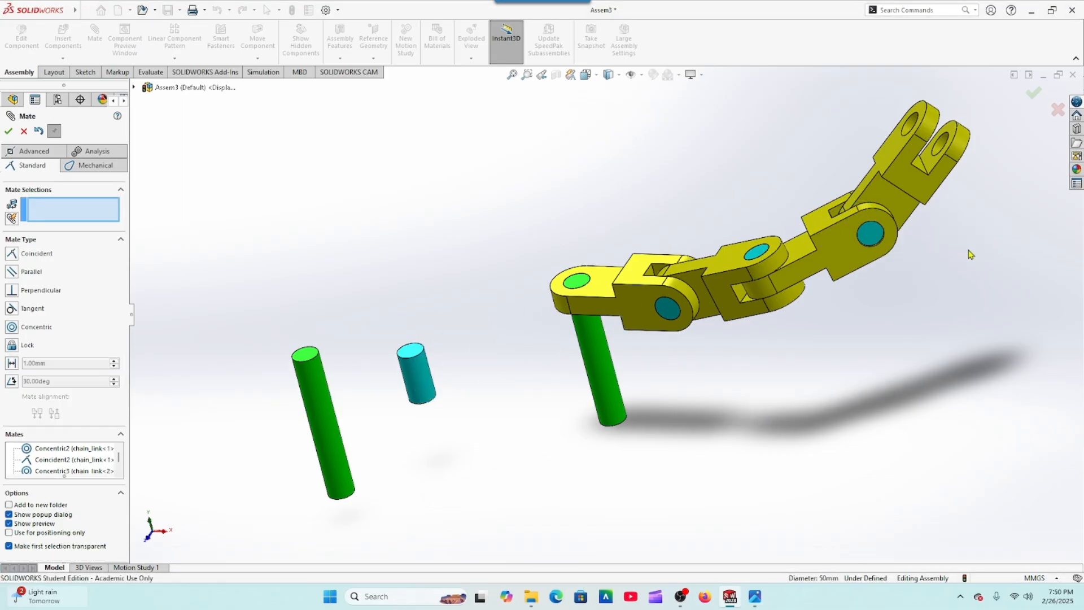
Step: Add a coincident mate between the third short pin's end face and the outer side face of the third chain link
left_click(867, 235)
left_click(838, 250)
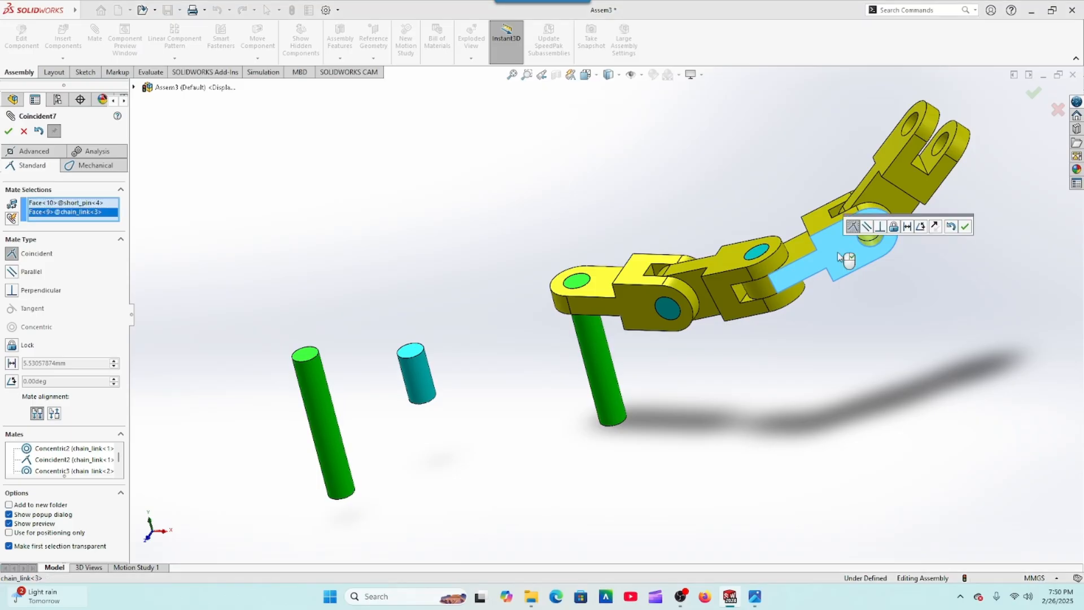
left_click(965, 228)
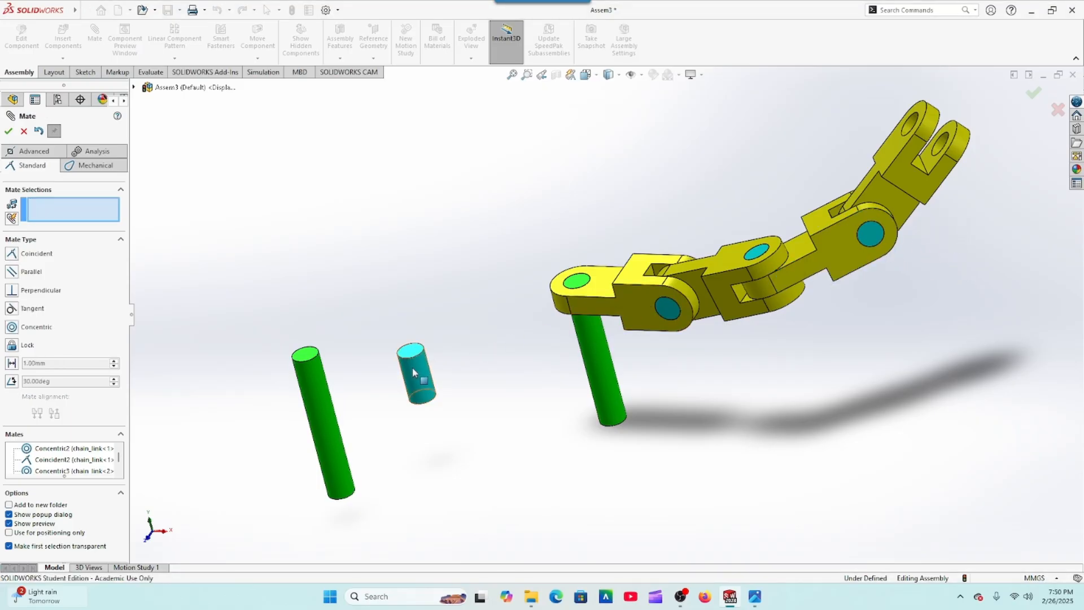
Step: Mate the loose long pin concentric with the fourth chain link's fork hole and its end face coincident with that link's outer face
left_click(307, 381)
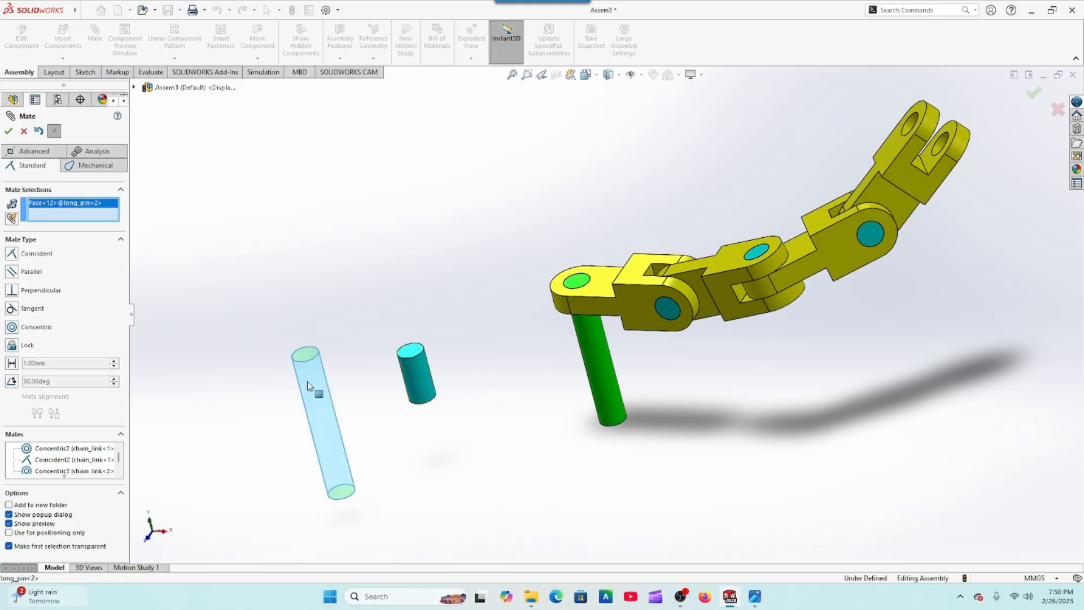
left_click(913, 125)
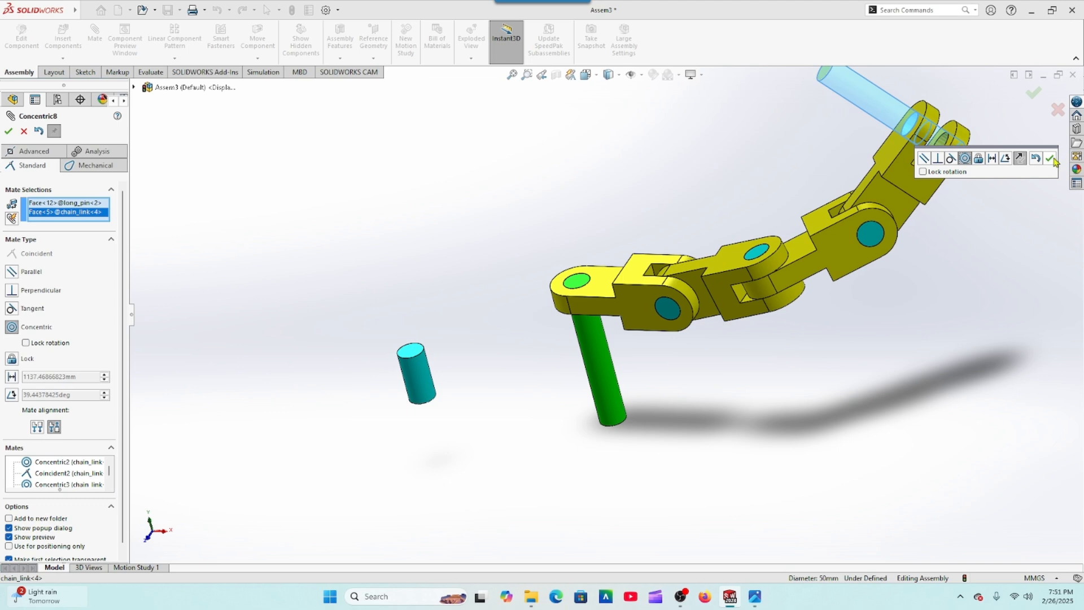
left_click(1052, 162)
scroll(1005, 213, "up", 2)
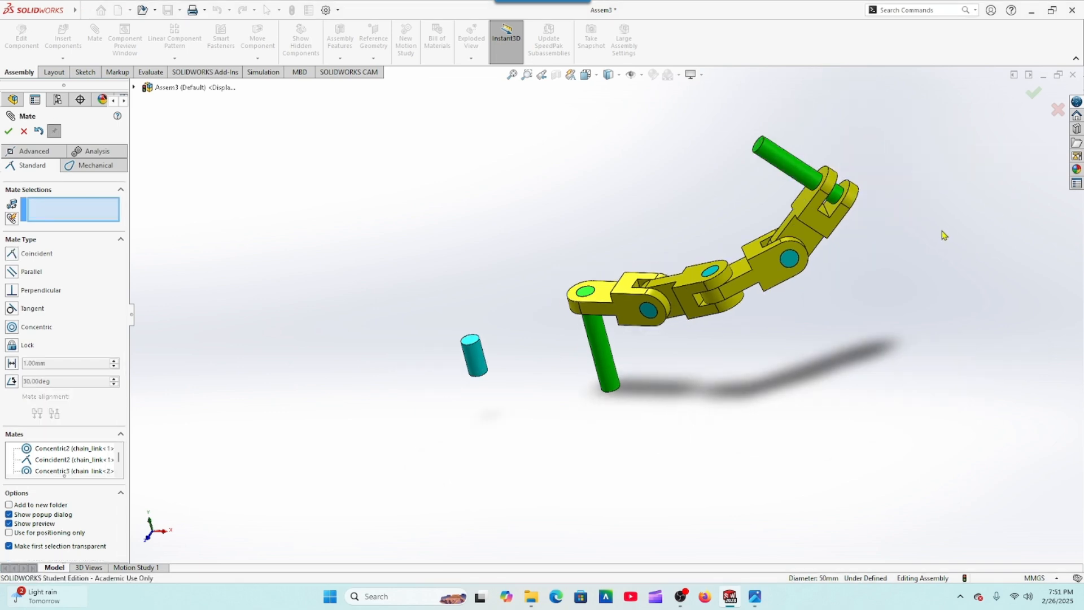
scroll(784, 156, "down", 3)
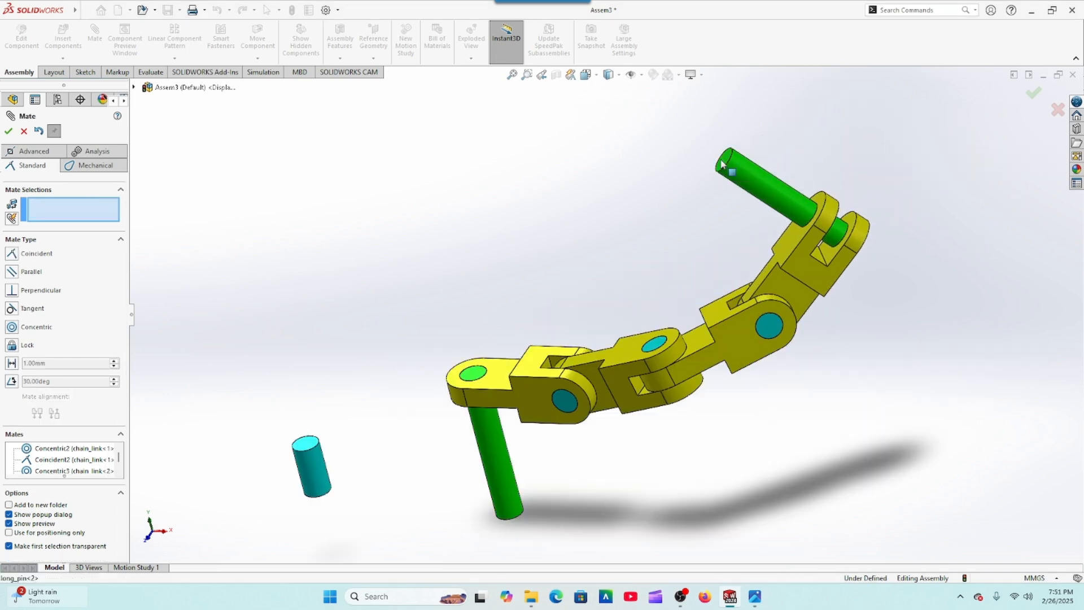
left_click(734, 180)
left_click(789, 244)
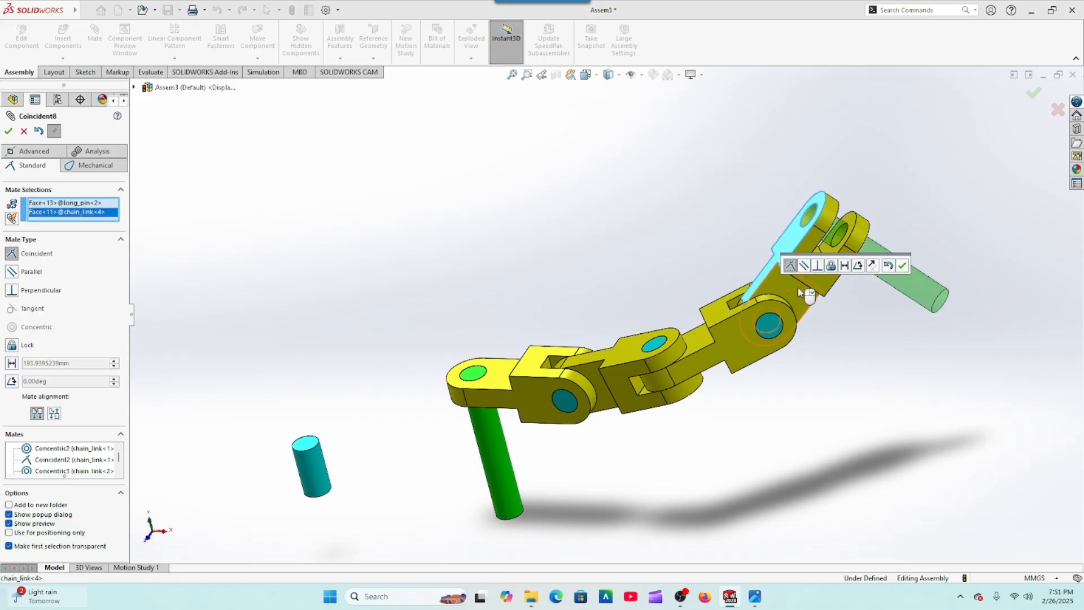
left_click(901, 266)
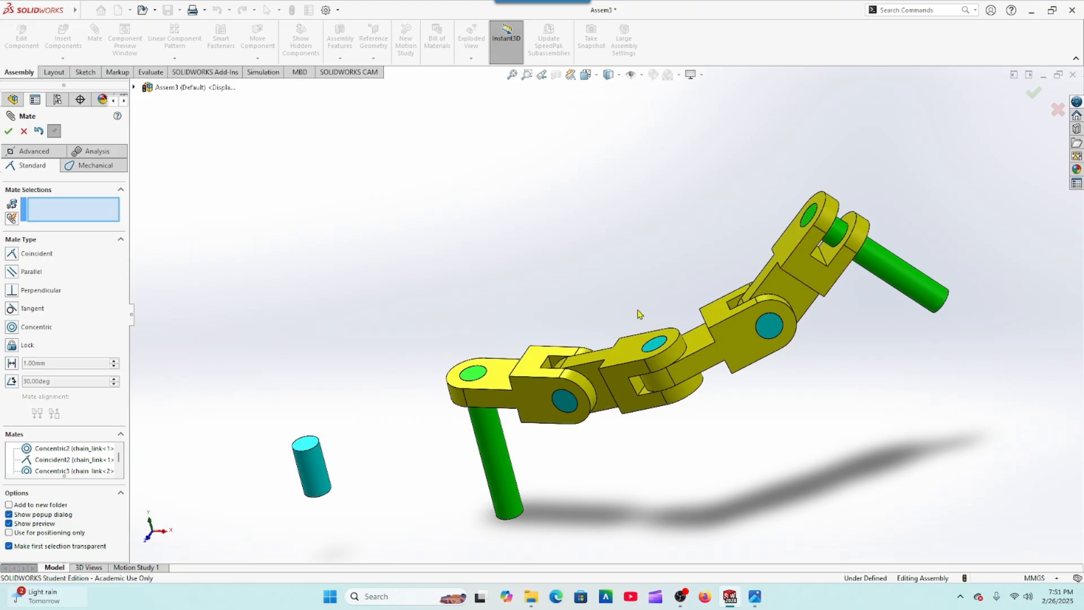
left_click(8, 131)
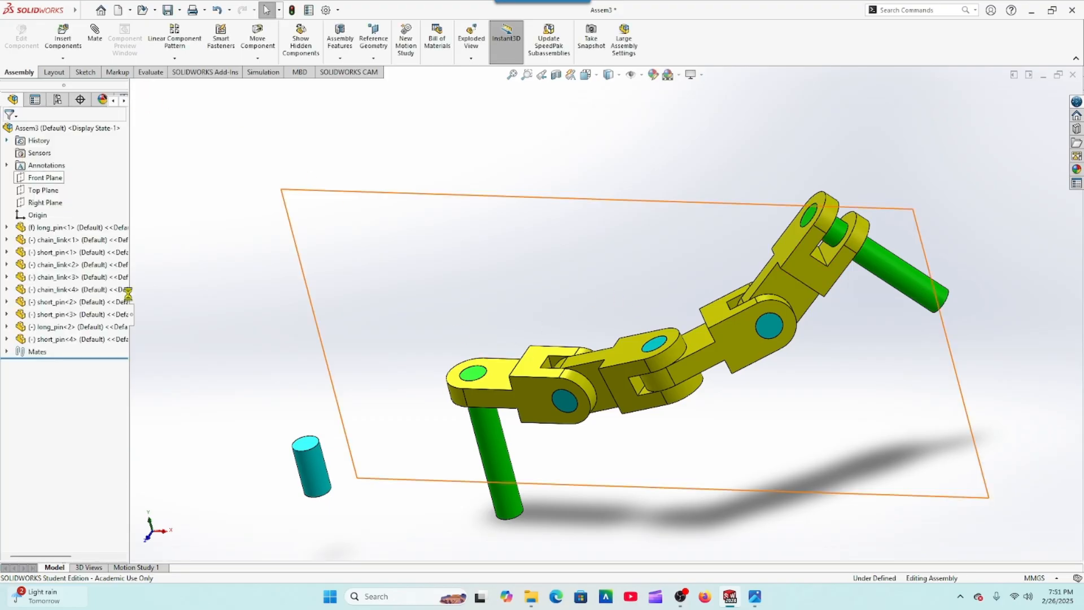
Step: Delete the unused loose short pin, short_pin<3>, from the assembly
left_click(309, 473)
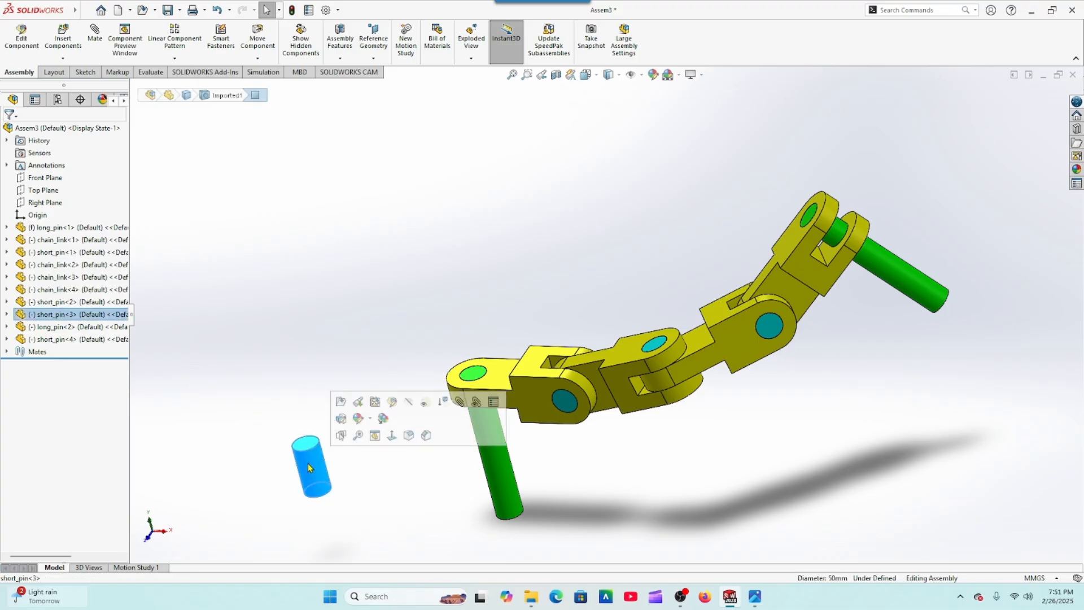
key("Delete")
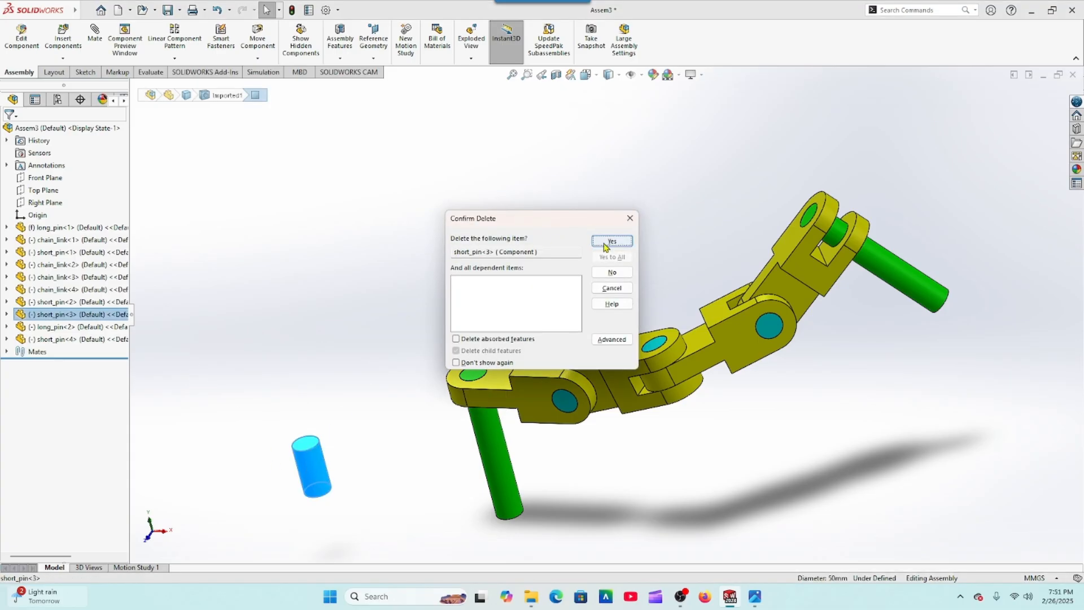
left_click(613, 242)
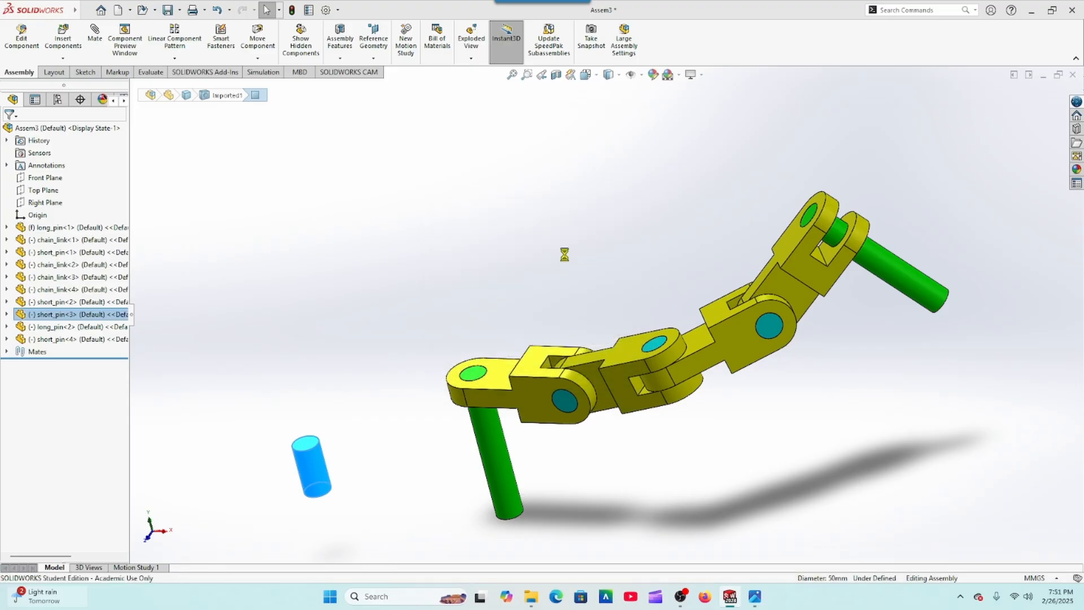
Step: Add an angle mate of 180+25 degrees between the first chain link's upper fork-end face and the second link's broad upper face
left_click(95, 34)
scroll(487, 350, "up", 1)
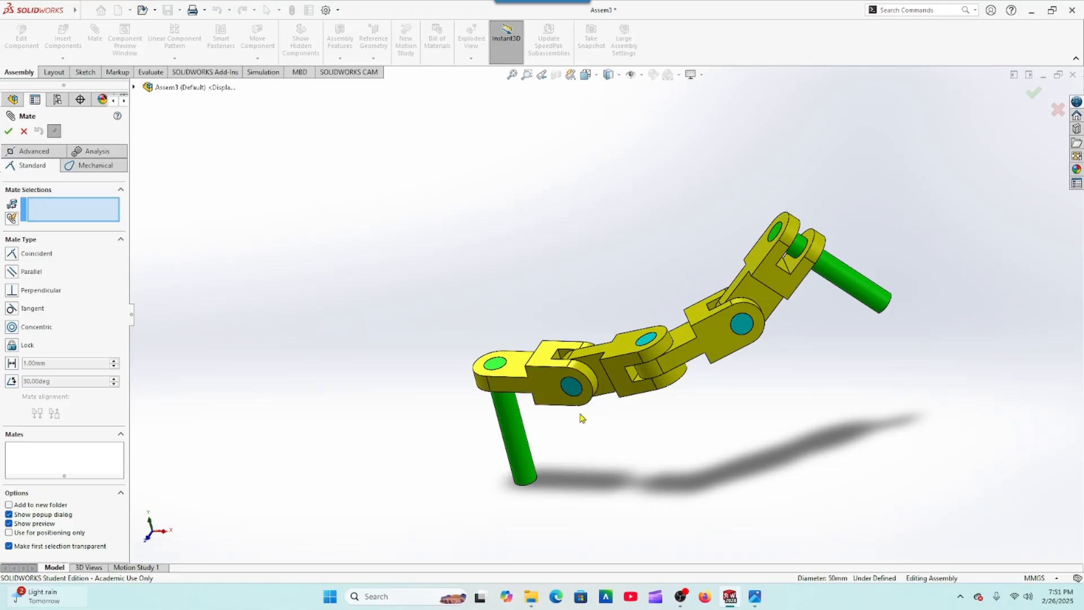
middle_click_drag(597, 431, 596, 438)
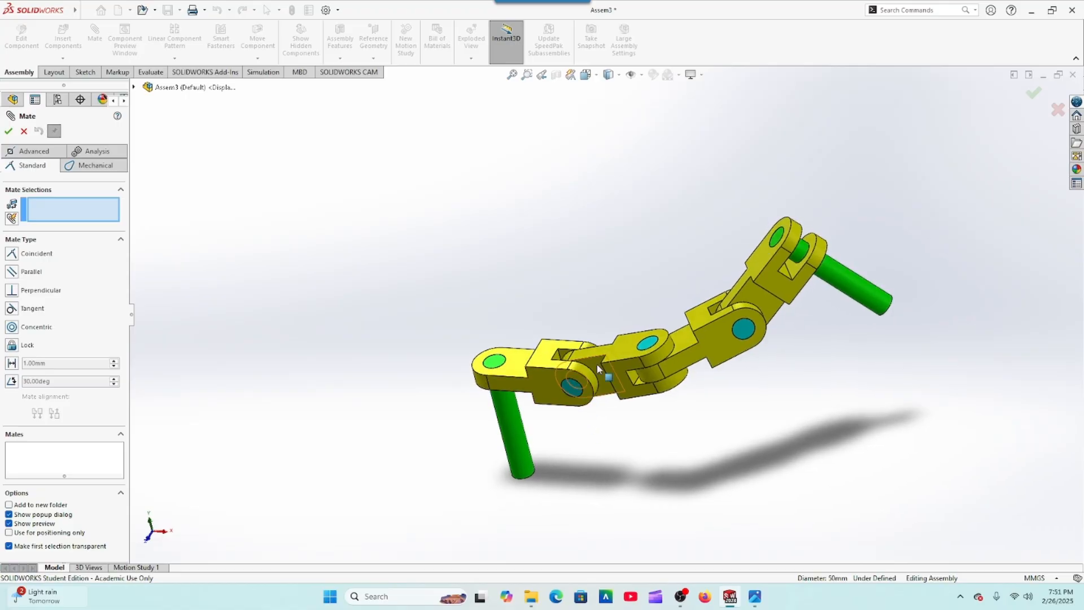
scroll(579, 353, "down", 1)
scroll(576, 361, "down", 1)
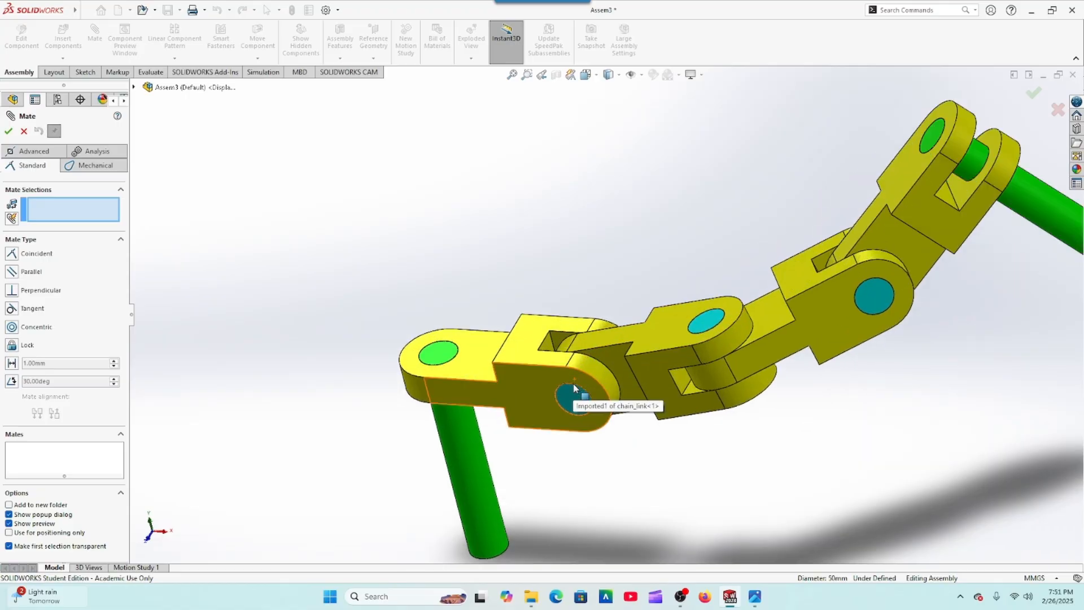
left_click(526, 352)
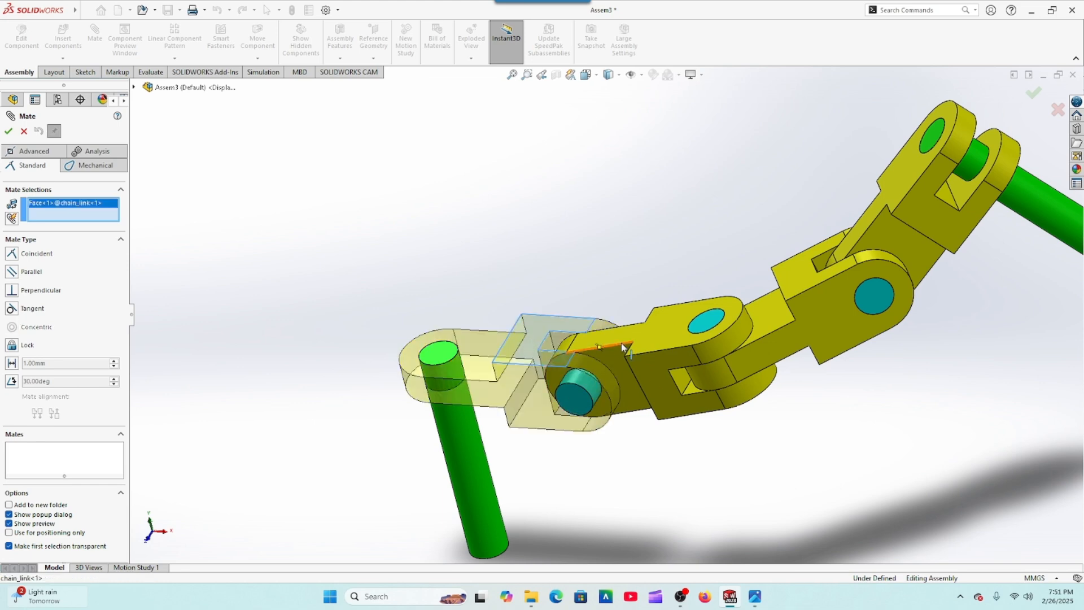
left_click(666, 333)
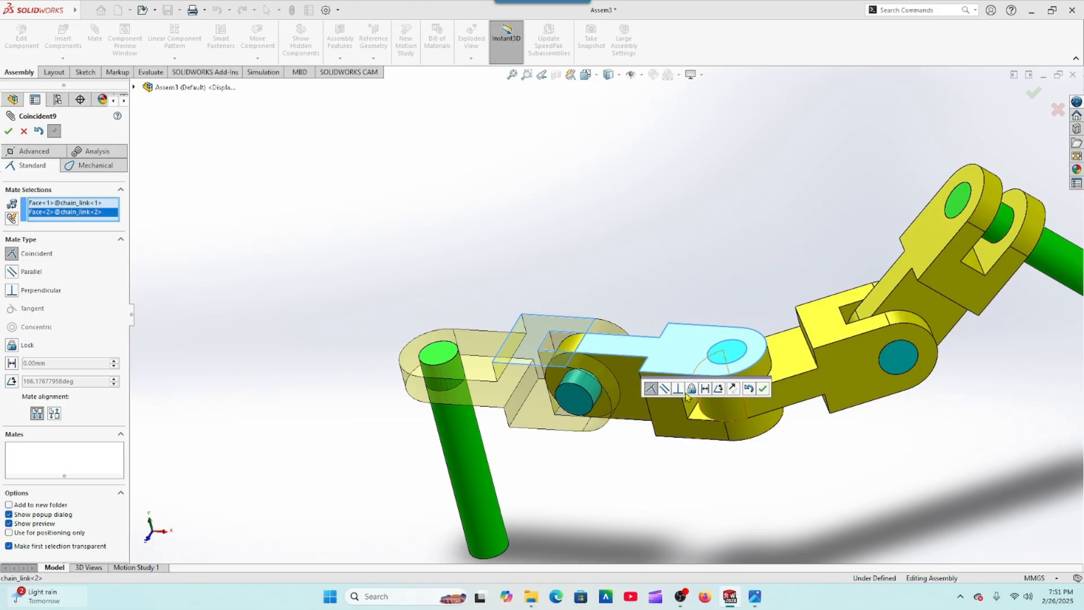
left_click(720, 389)
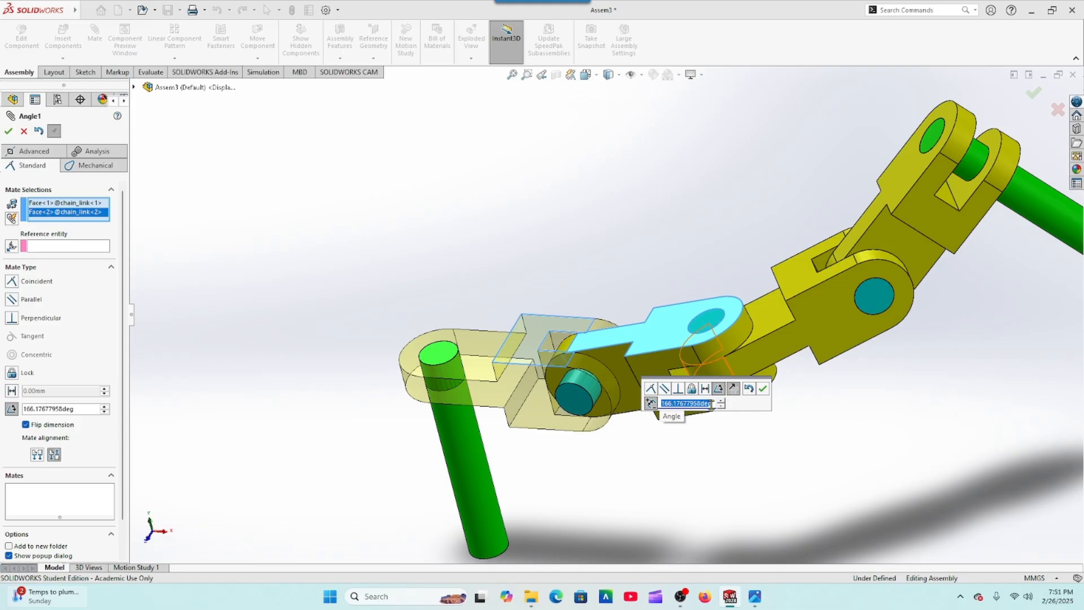
left_click_drag(711, 404, 670, 401)
type("180+25")
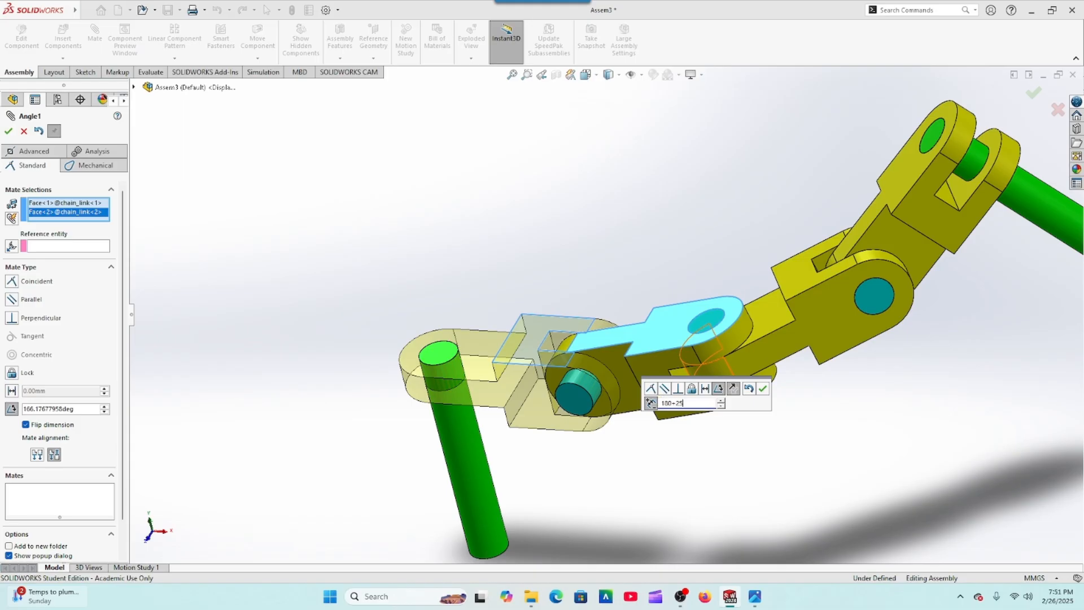
key("Return")
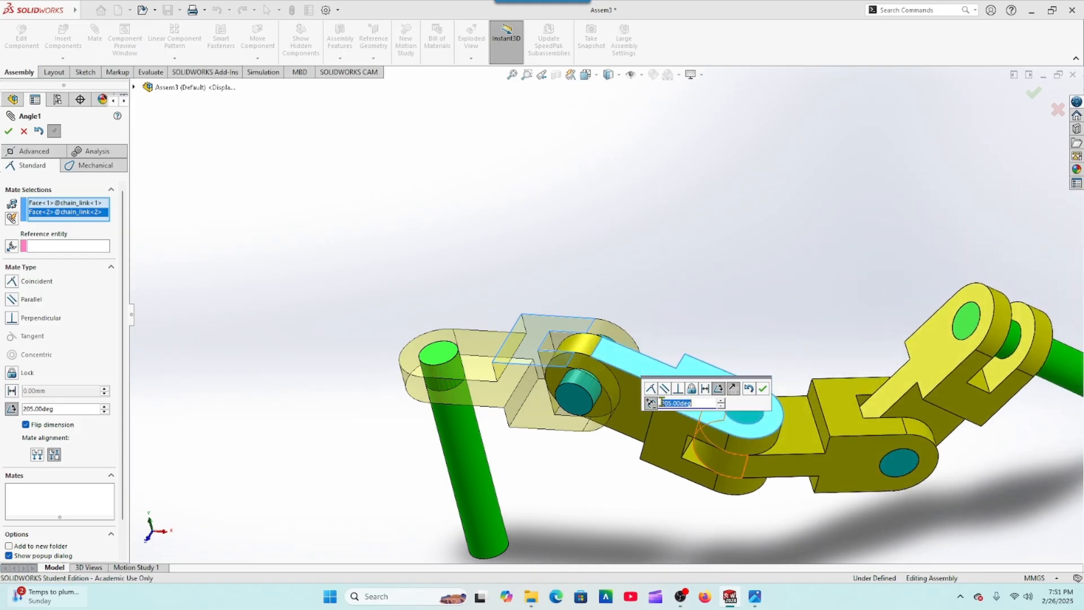
left_click(763, 388)
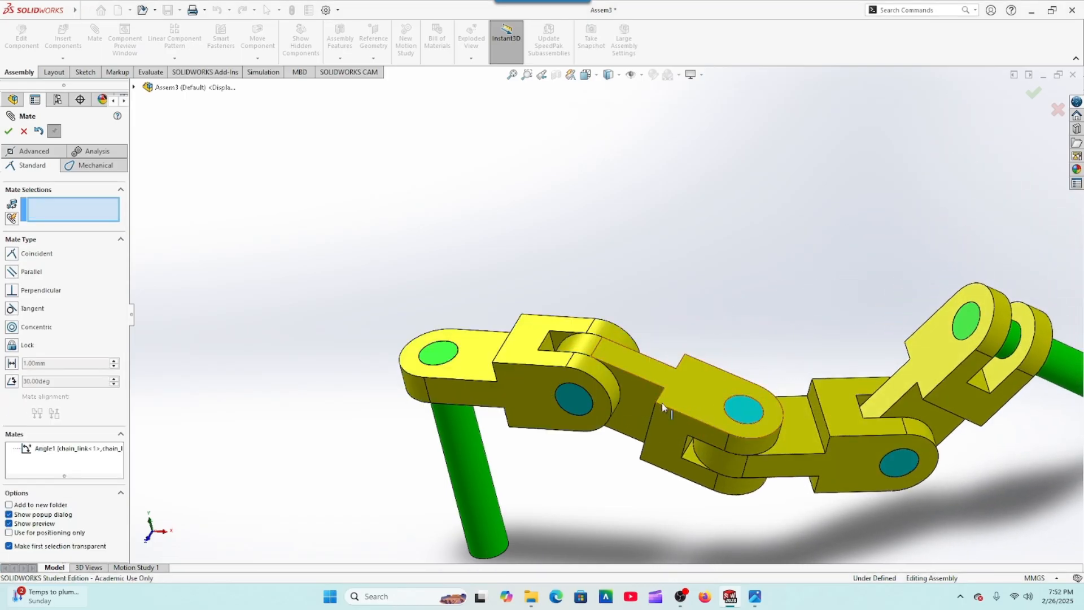
Step: Add a 125-degree angle mate between the second chain link's fork-end face and the third chain link's broad outer face
scroll(611, 381, "up", 2)
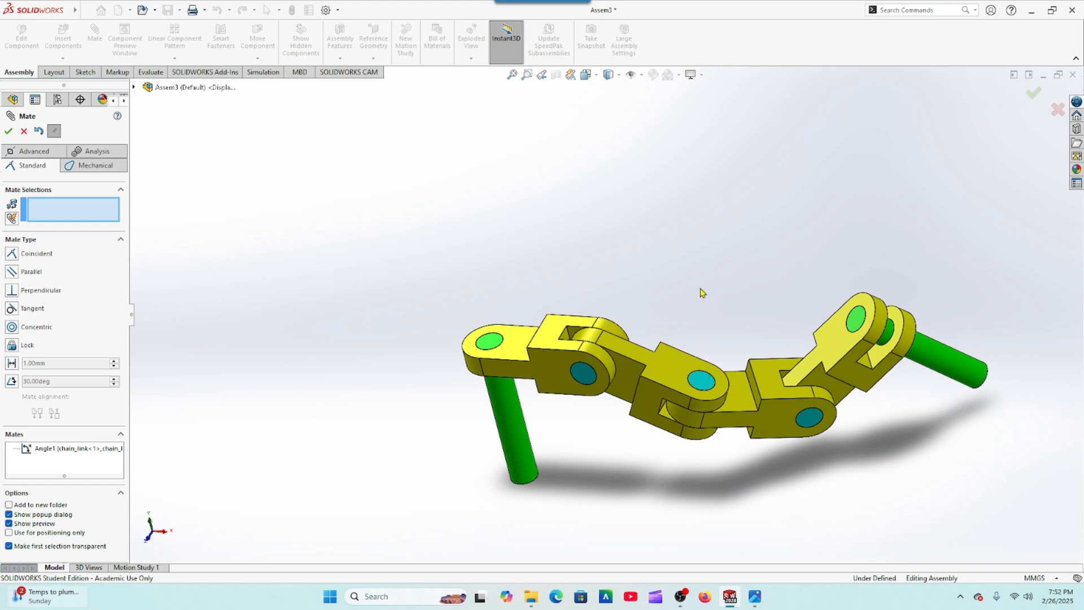
middle_click_drag(700, 293, 681, 418)
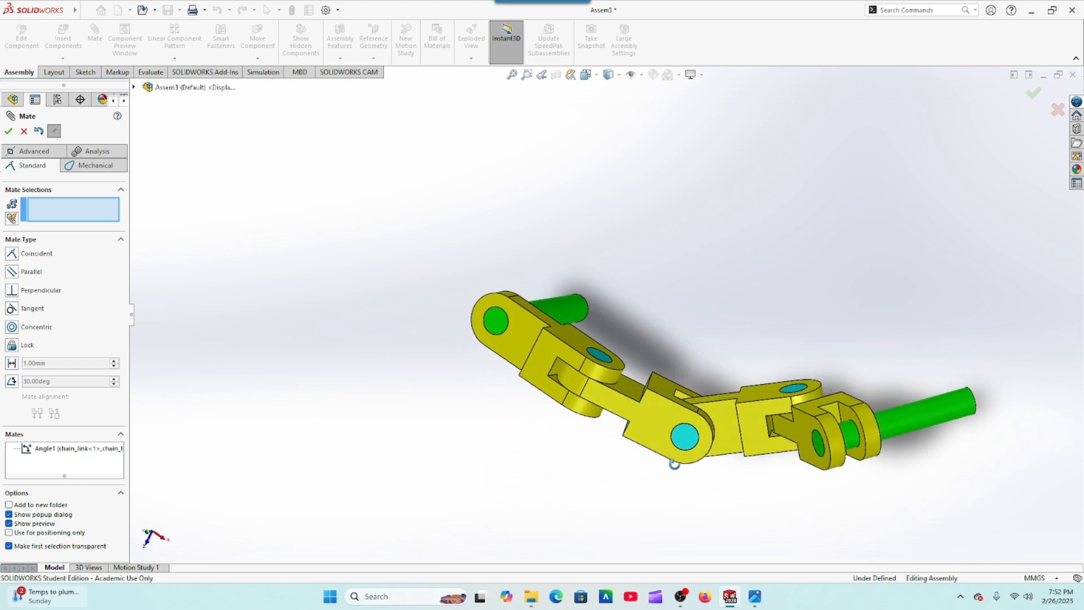
scroll(680, 417, "down", 2)
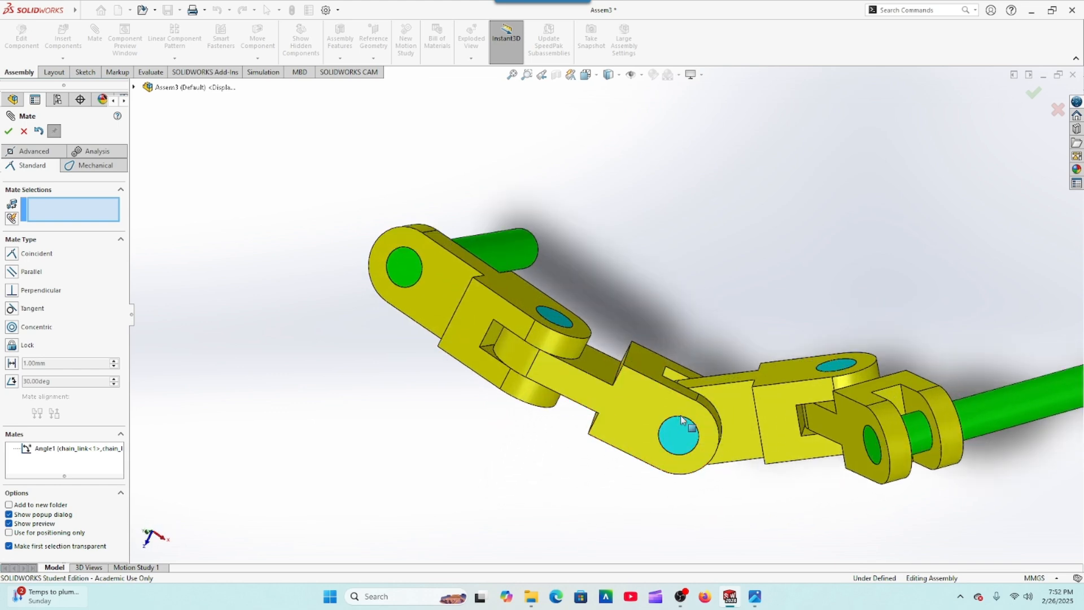
left_click(654, 372)
left_click(785, 368)
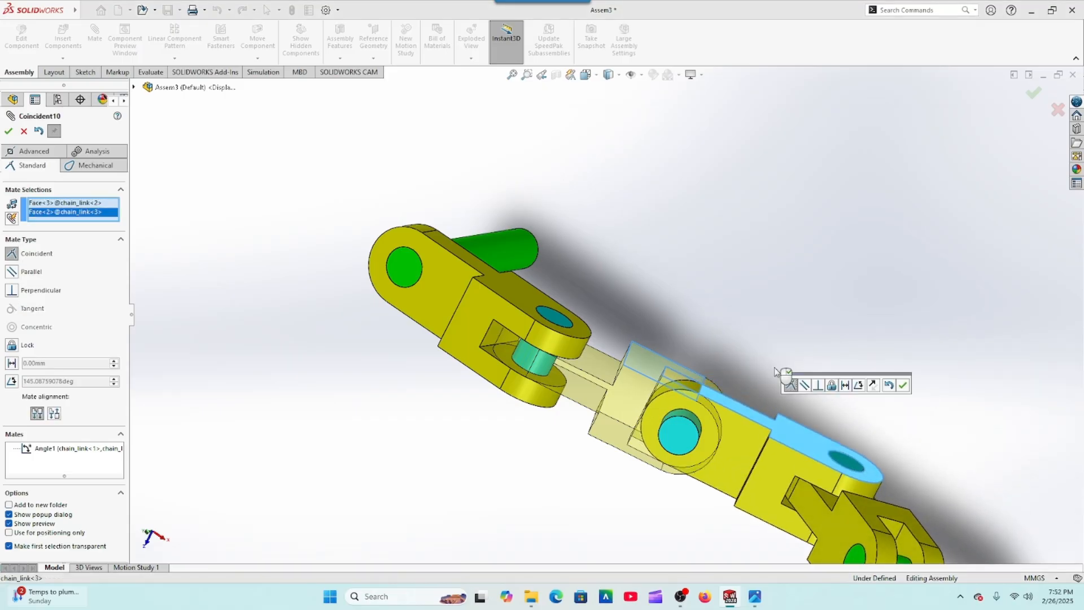
left_click(859, 386)
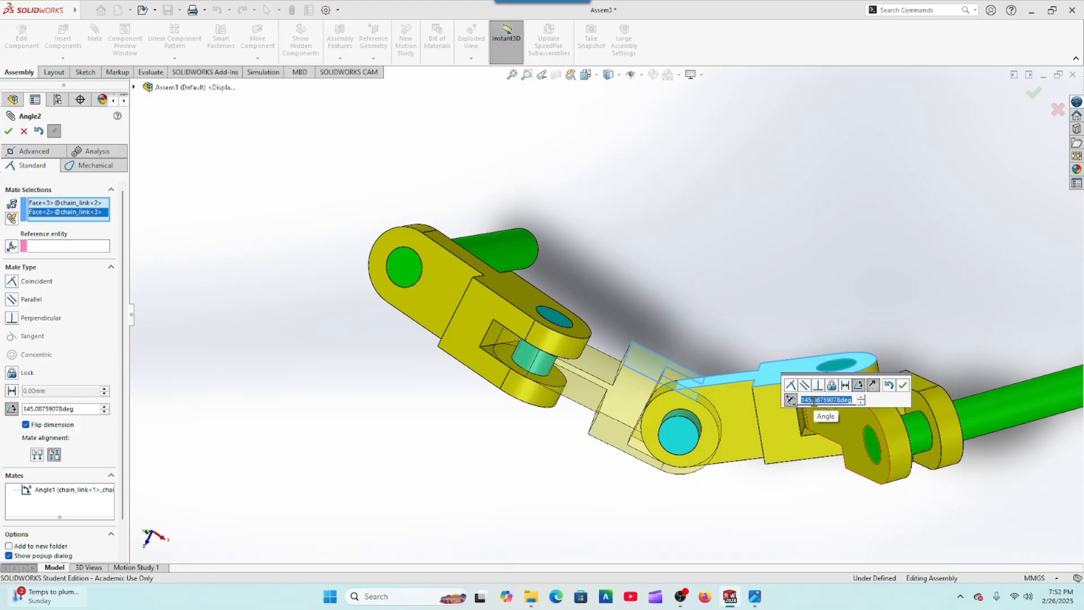
type("125")
key("Return")
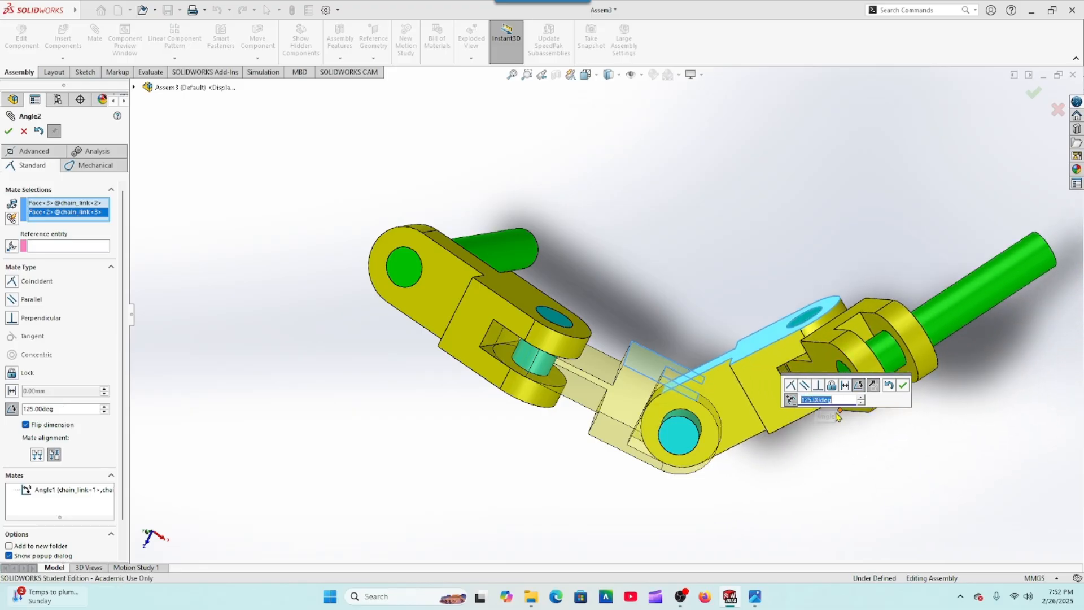
left_click(904, 386)
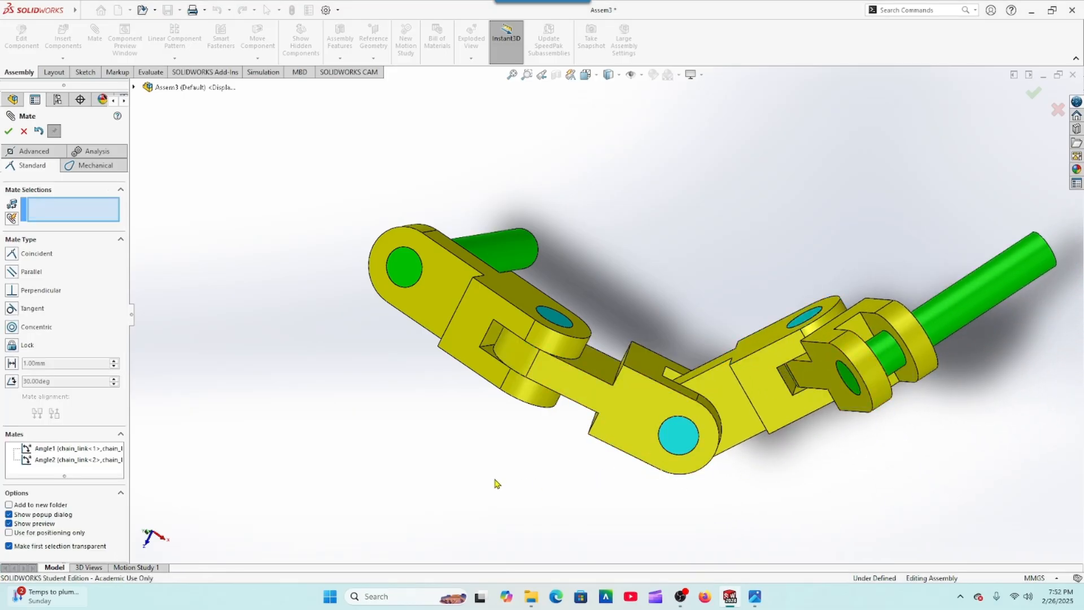
Step: Add a 130-degree angle mate between the third chain link's upper fork-end face and the fourth link's broad outer face
middle_click_drag(497, 483, 518, 256)
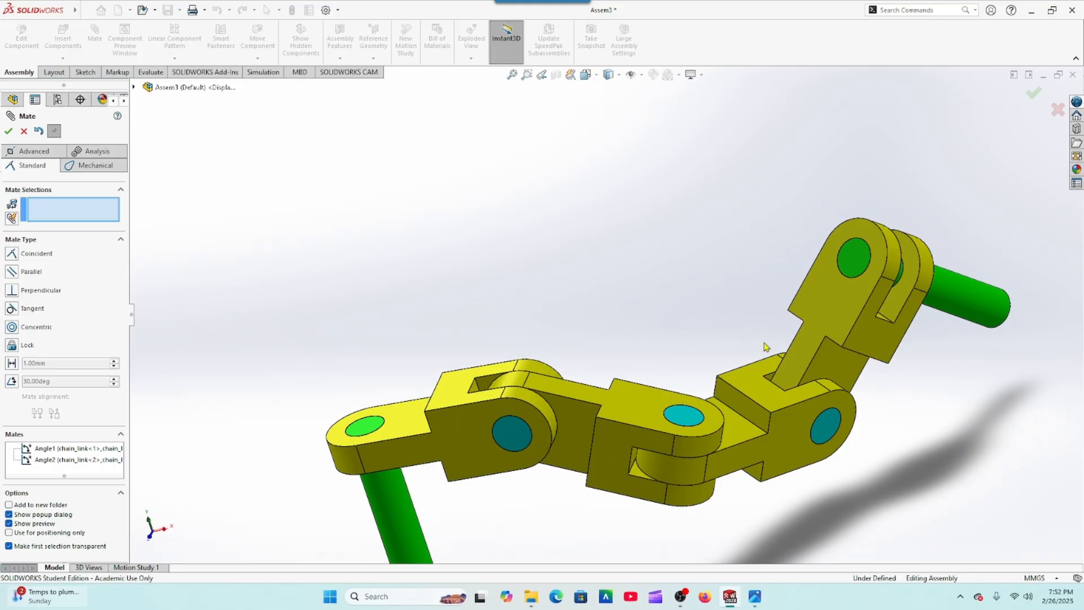
left_click(774, 389)
left_click(822, 324)
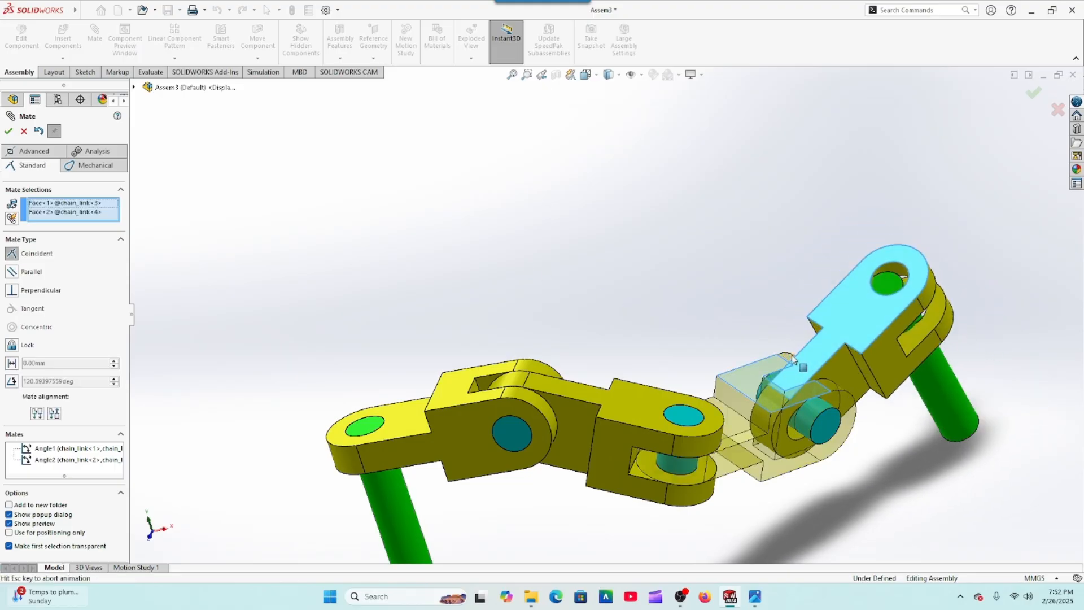
left_click(869, 381)
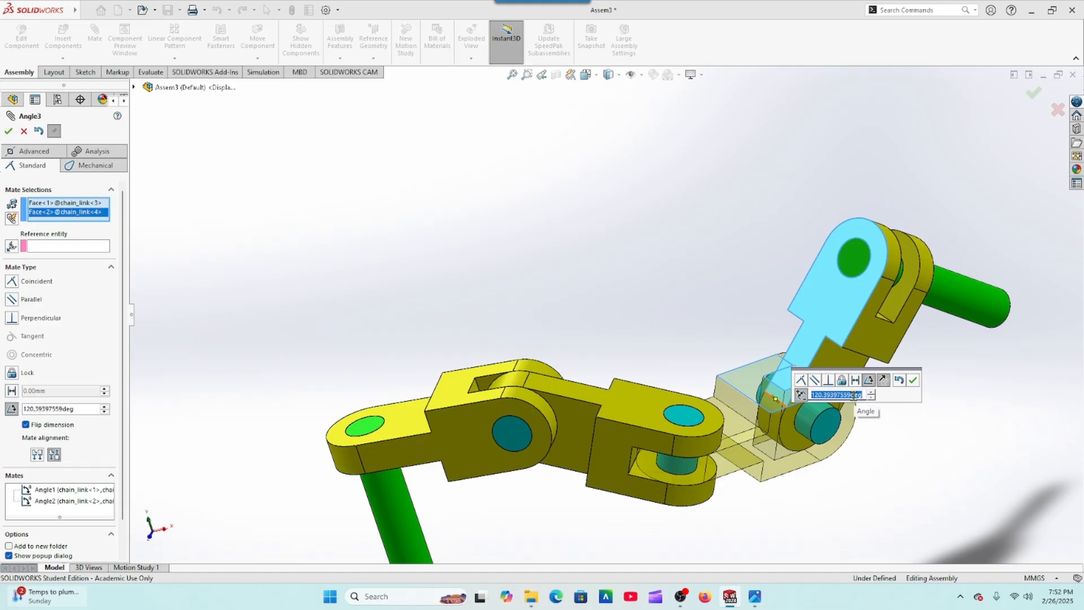
type("130")
key("Return")
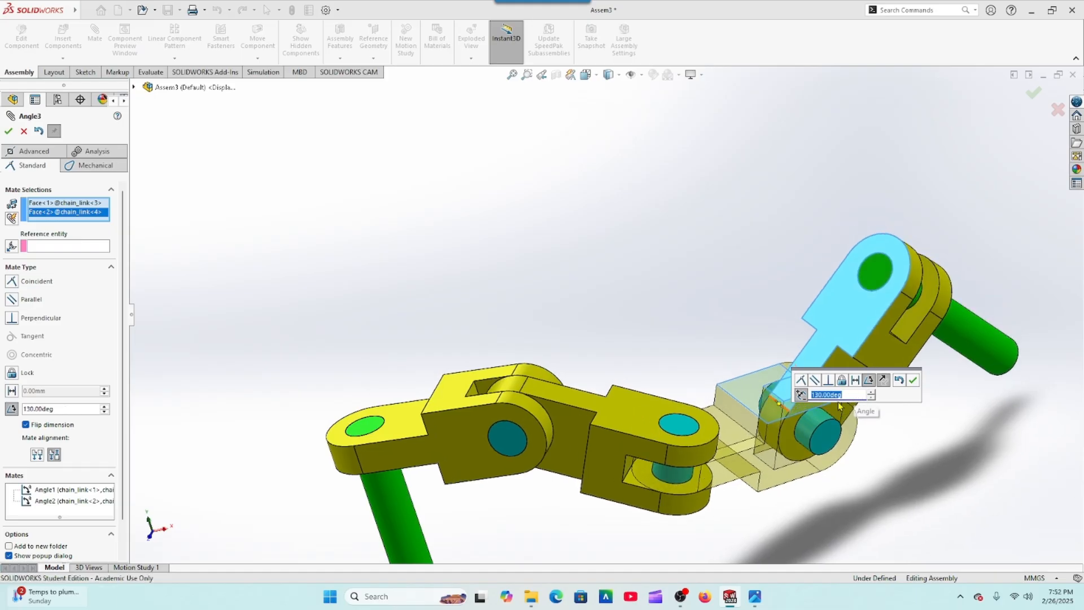
left_click(913, 383)
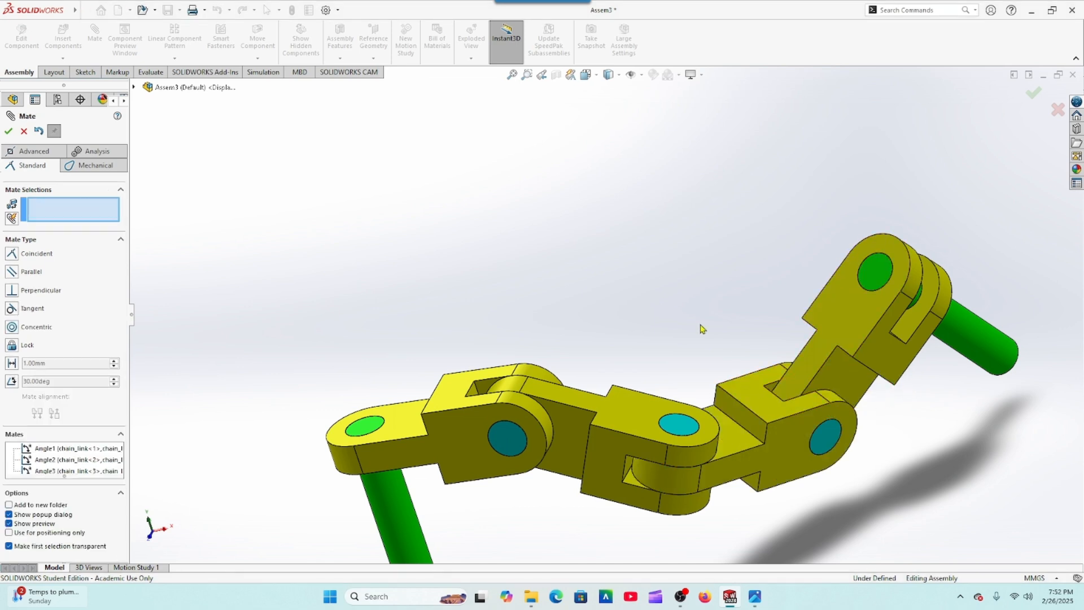
left_click(8, 131)
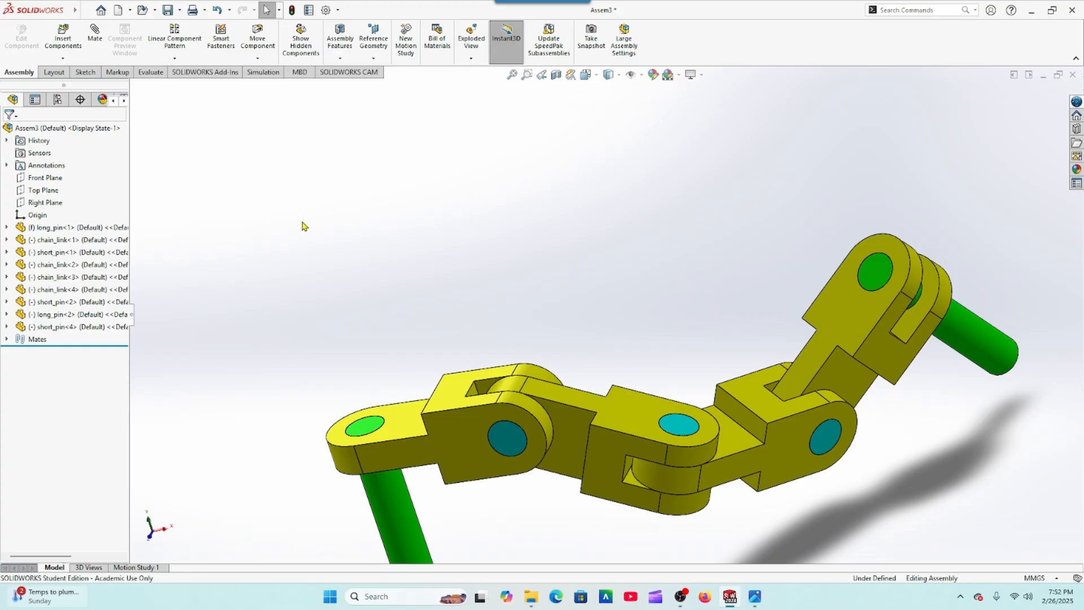
key("z")
key("z")
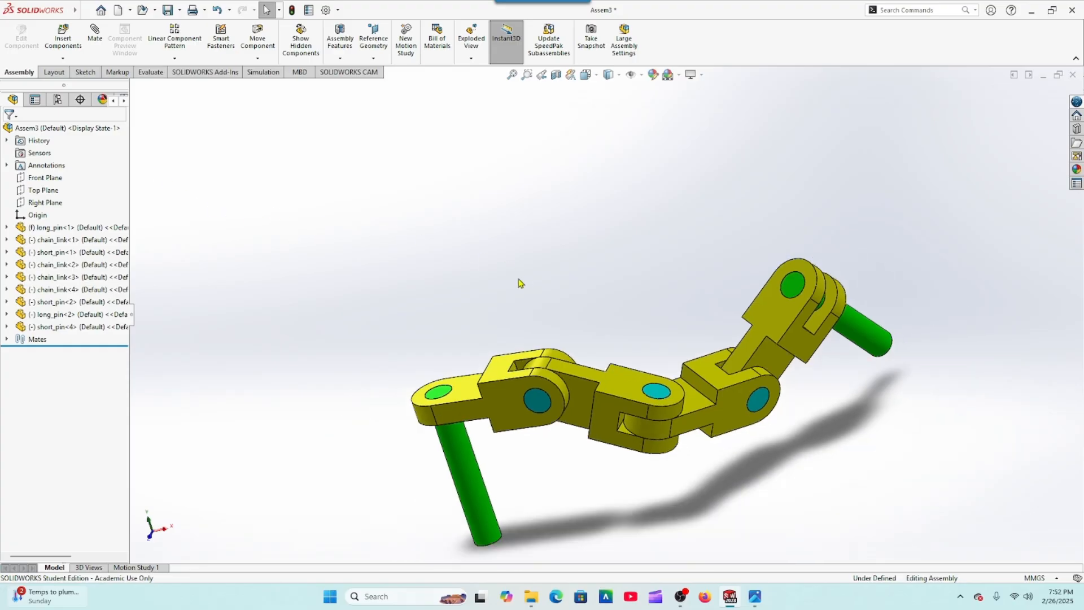
Step: Create an arc-center reference point on the circular hole edge at the rounded end of the first chain link's upper face
left_click(375, 59)
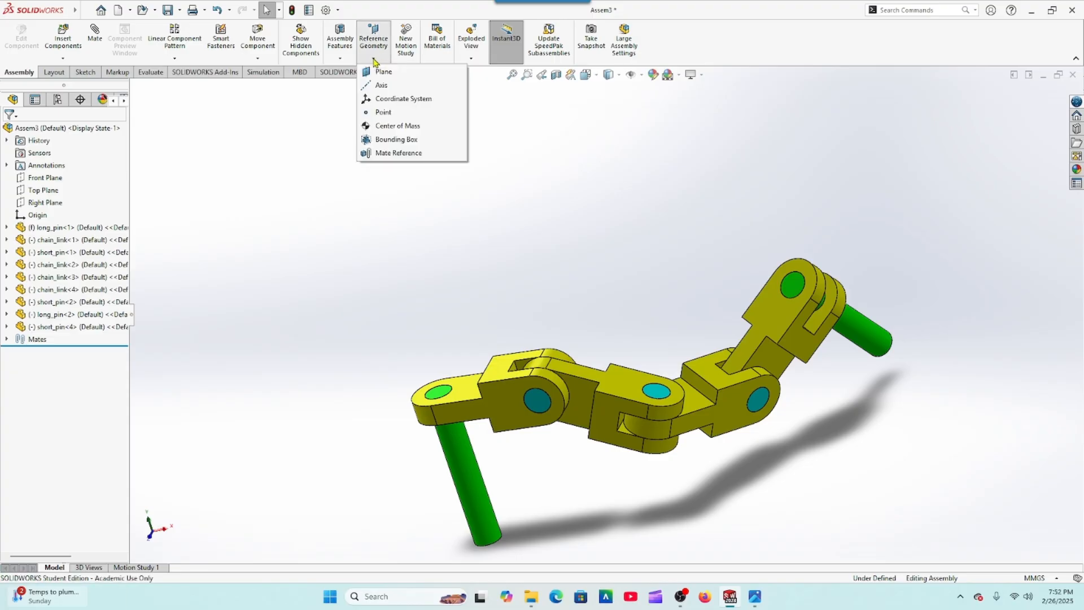
left_click(378, 112)
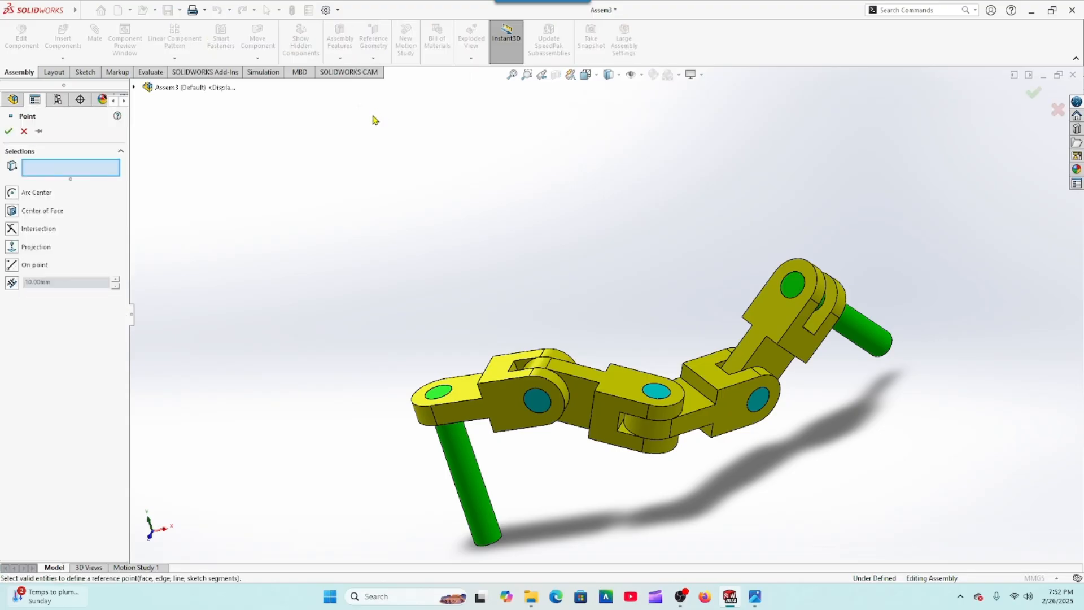
scroll(444, 364, "down", 2)
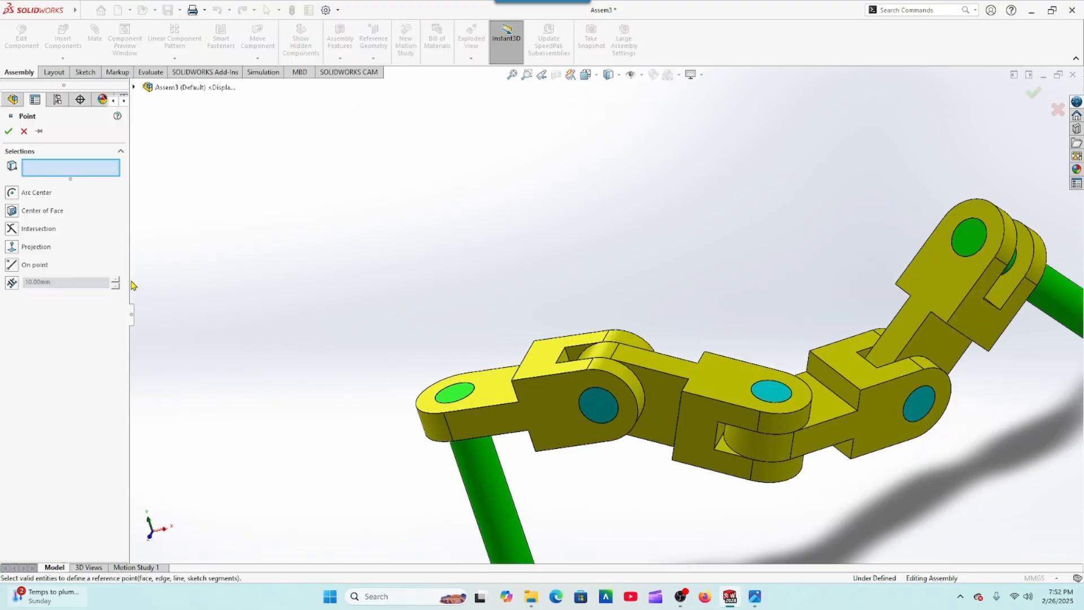
left_click(14, 196)
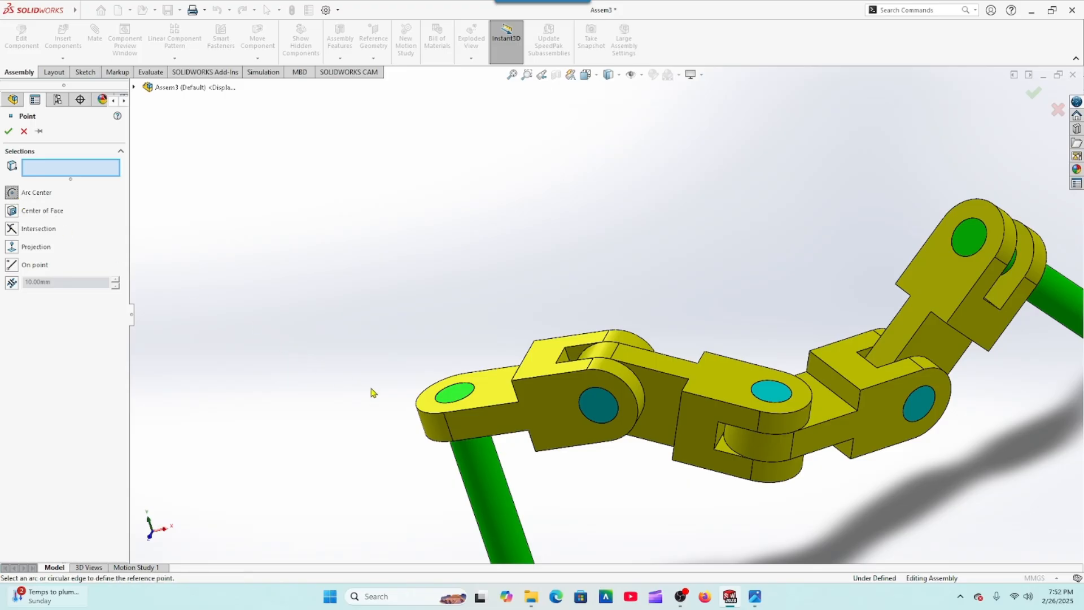
scroll(375, 394, "down", 1)
scroll(433, 392, "down", 2)
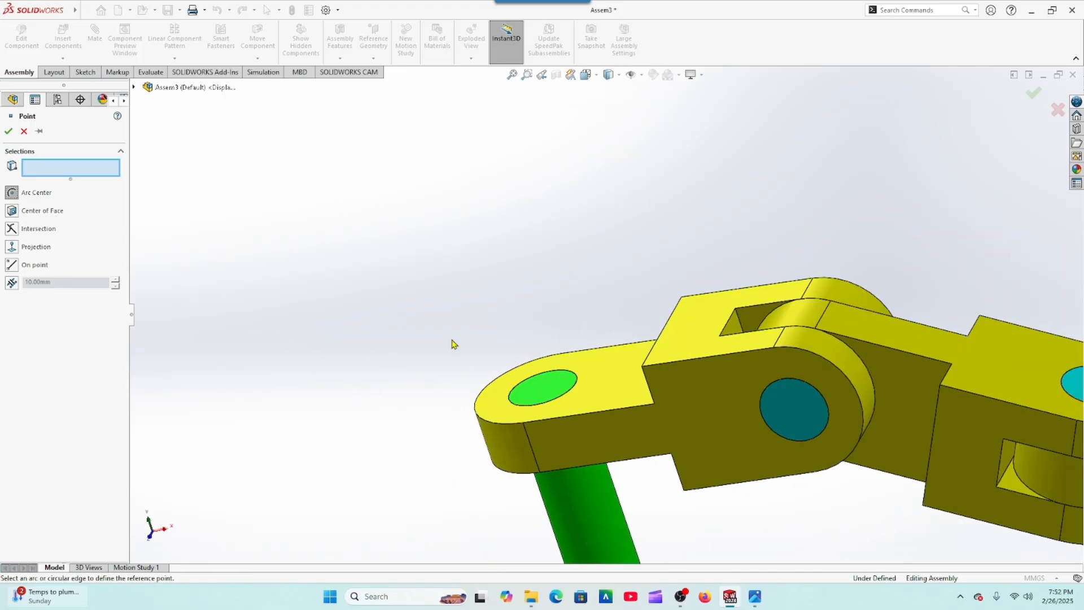
left_click(544, 402)
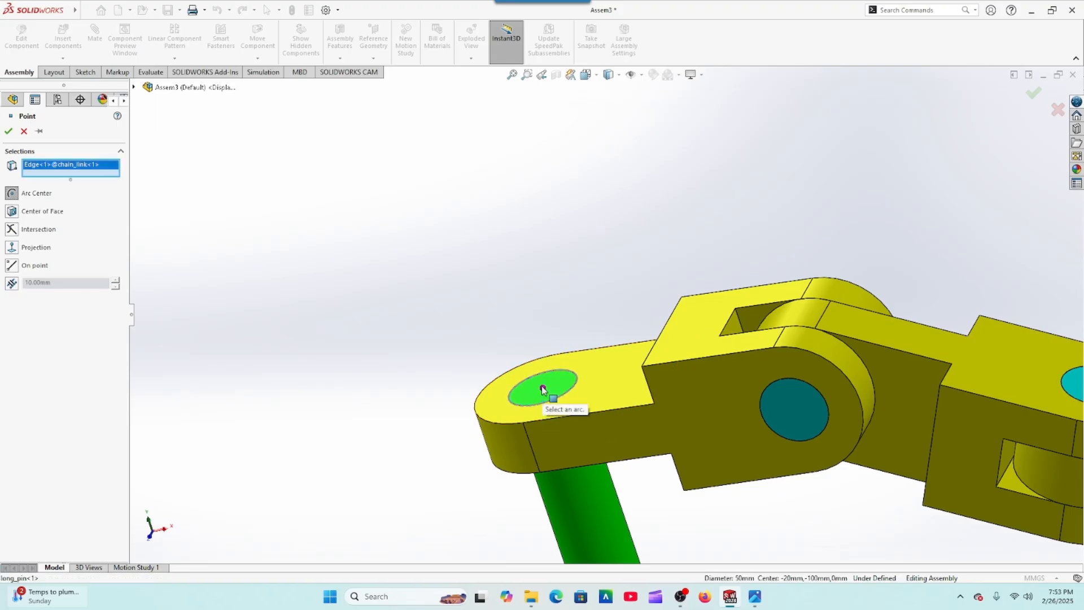
left_click(8, 133)
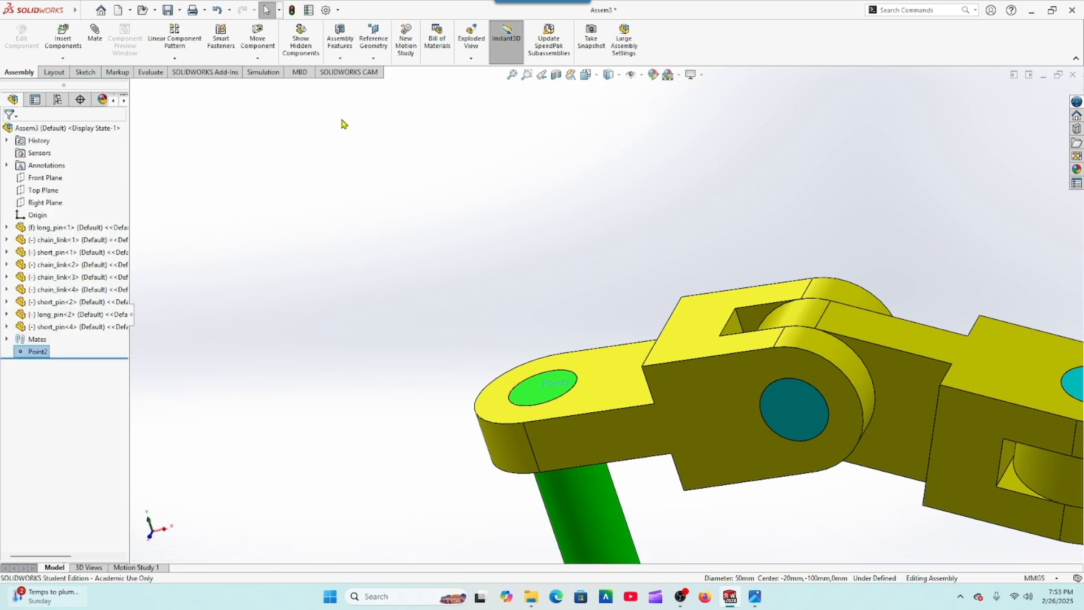
Step: Start a coordinate system at the reference point, checking the exam image, and align its reversed X axis with the first link's long upper edge
left_click(373, 60)
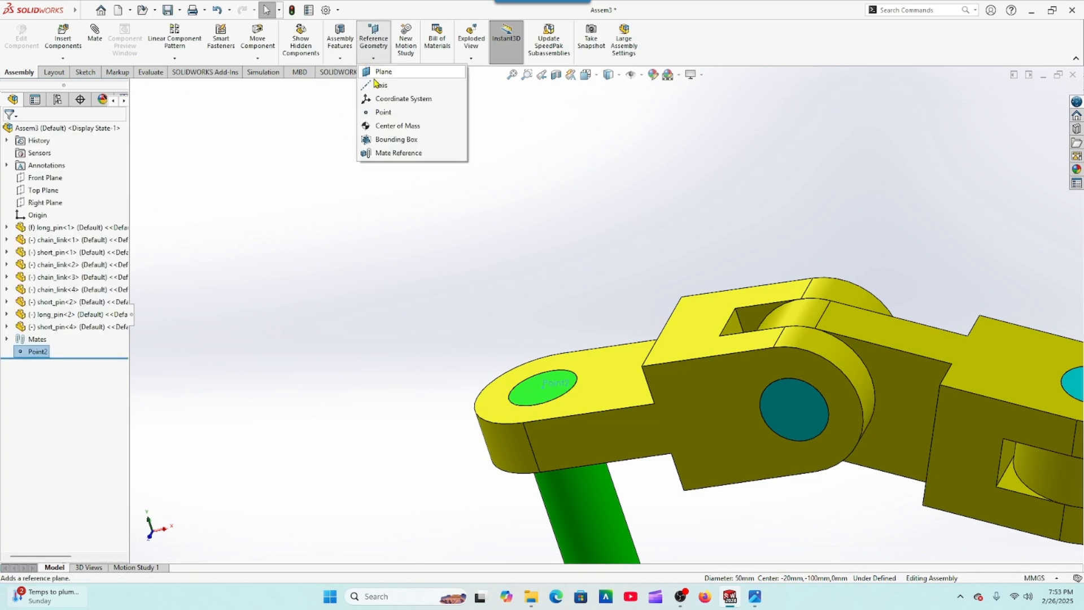
left_click(384, 100)
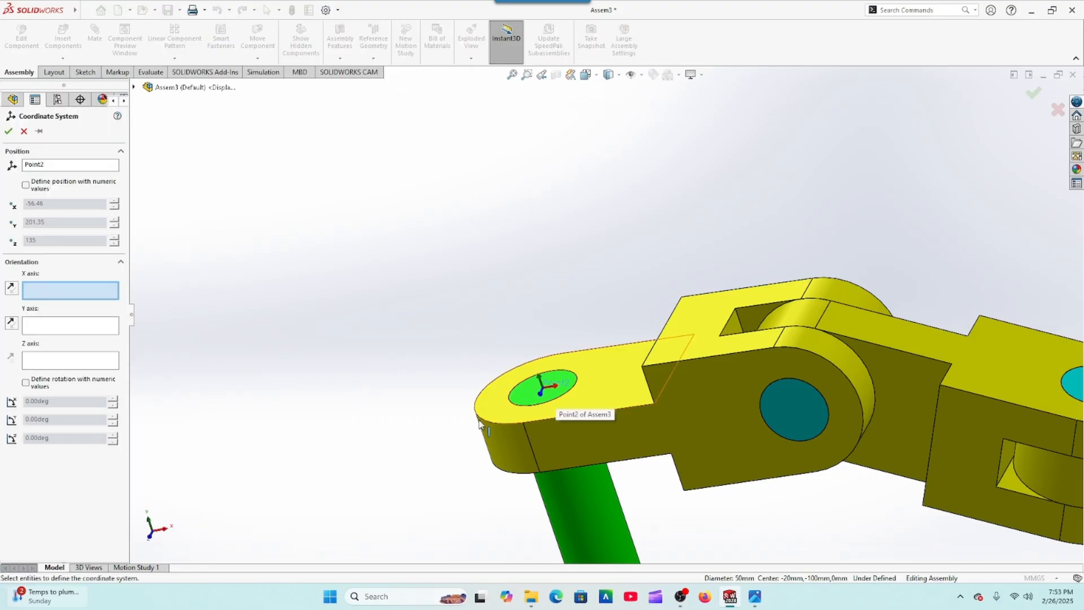
scroll(452, 395, "up", 3)
scroll(484, 407, "up", 2)
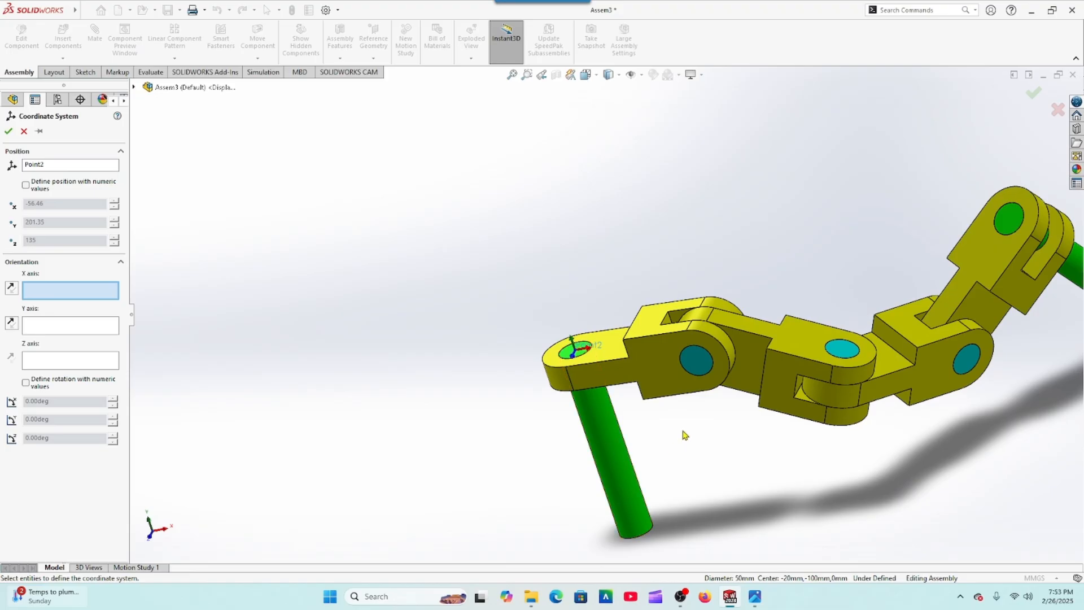
middle_click_drag(685, 435, 710, 461)
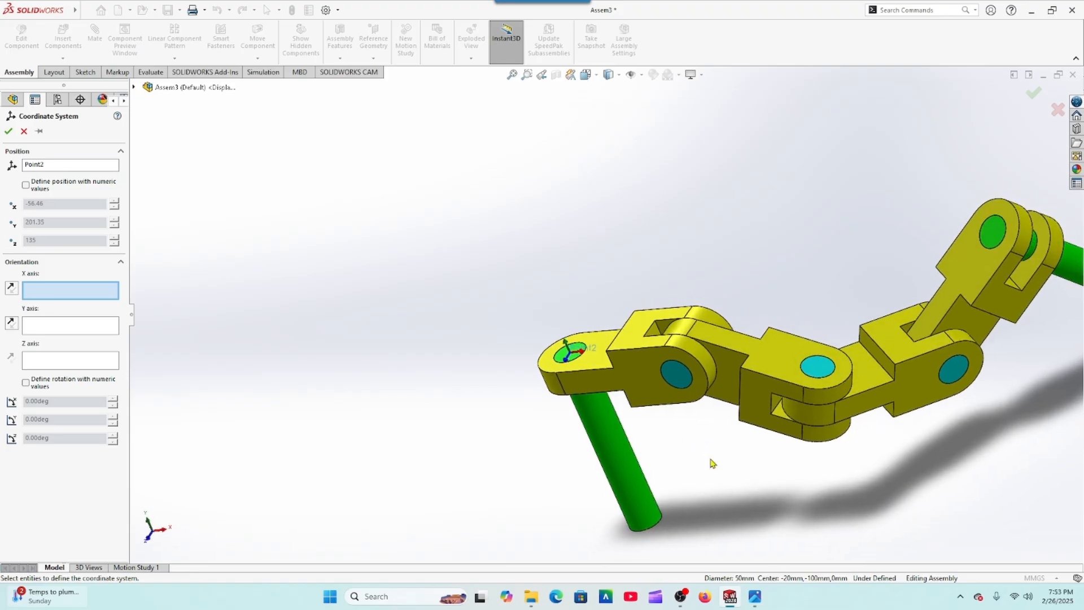
mouse_move(755, 598)
left_click(631, 537)
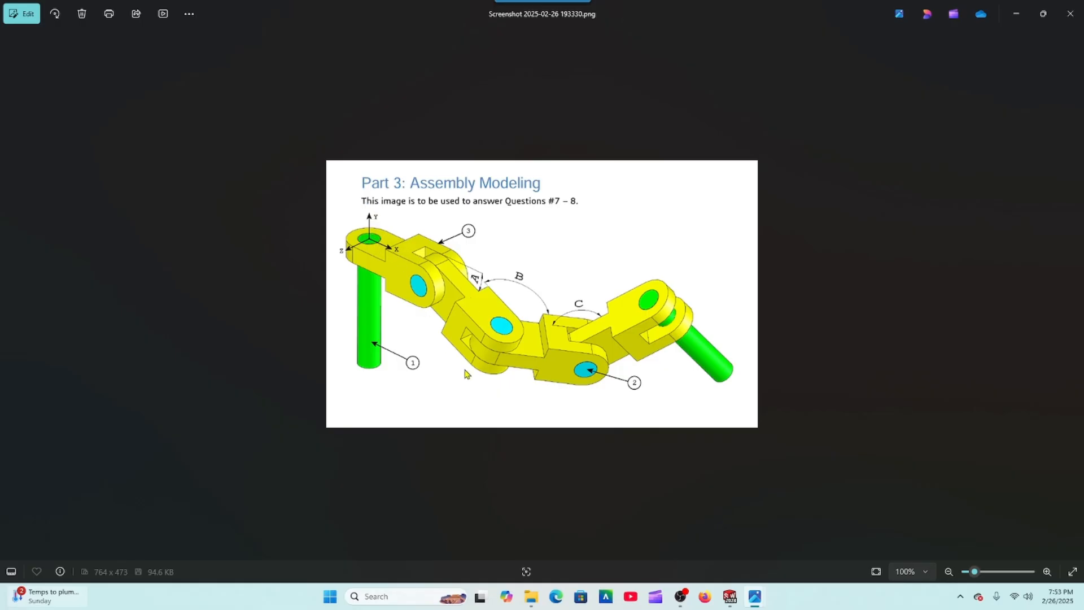
left_click(730, 596)
scroll(575, 359, "down", 5)
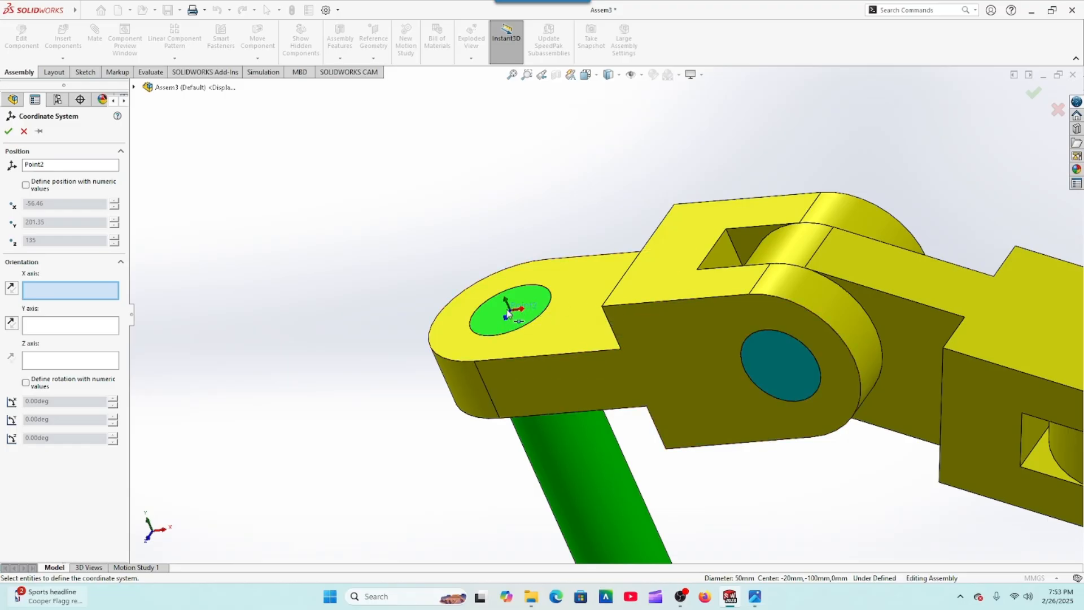
left_click(527, 357)
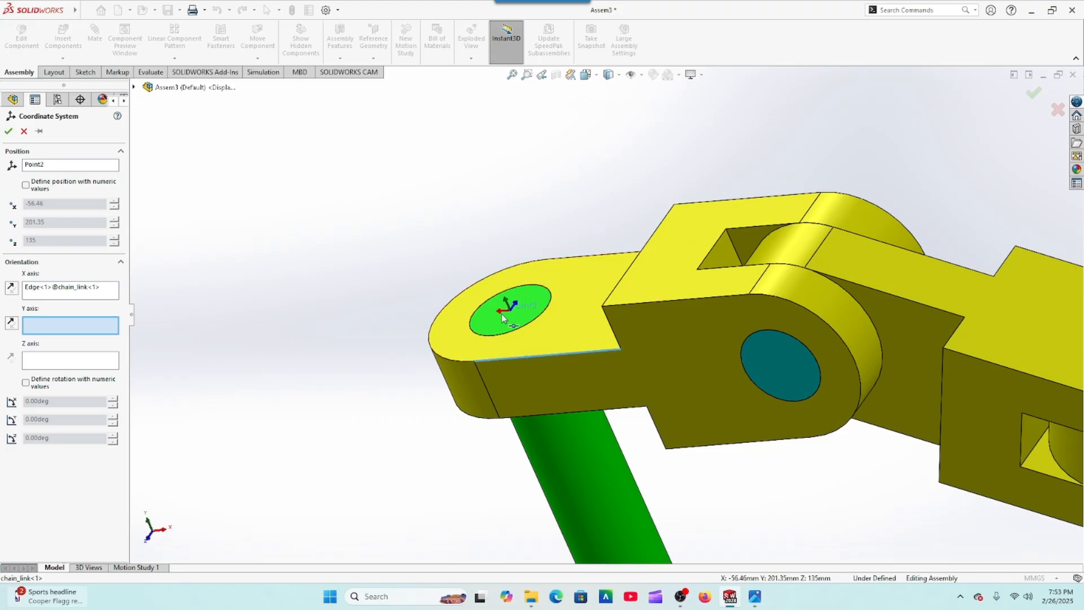
left_click(11, 291)
Step: Align the reversed Y axis with the first link's short step edge and the reversed Z axis with its fork body's edge, creating the coordinate system
left_click(617, 339)
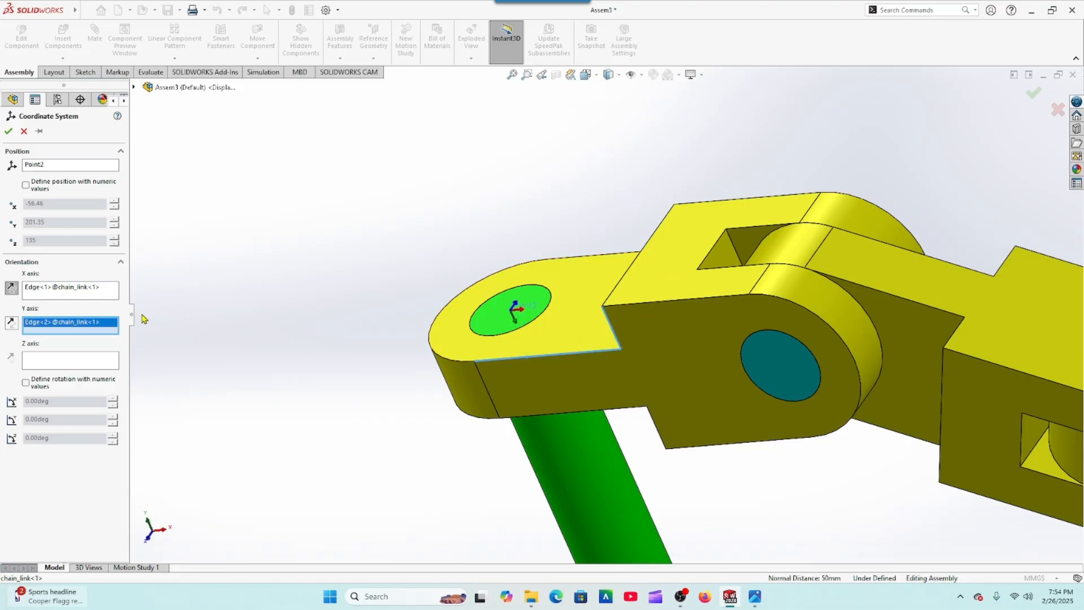
left_click(12, 324)
left_click(77, 364)
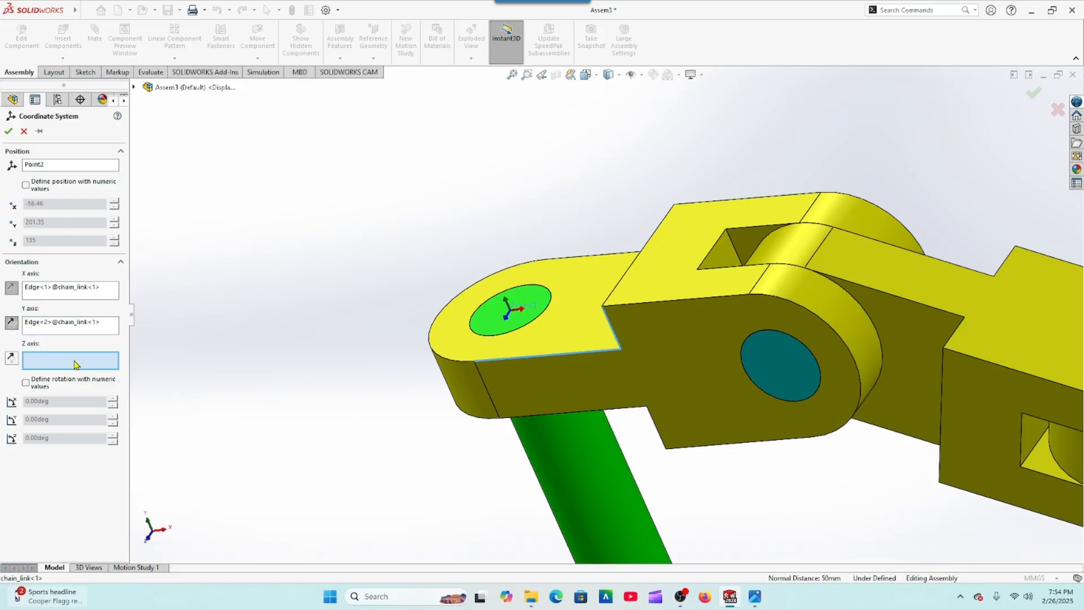
left_click(613, 293)
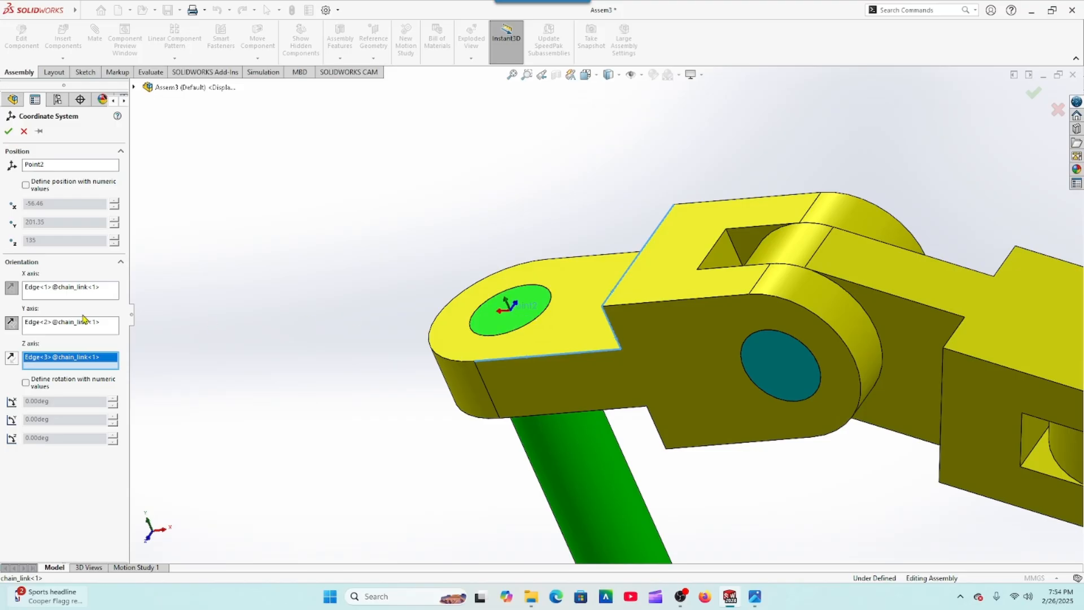
left_click(12, 357)
left_click(9, 132)
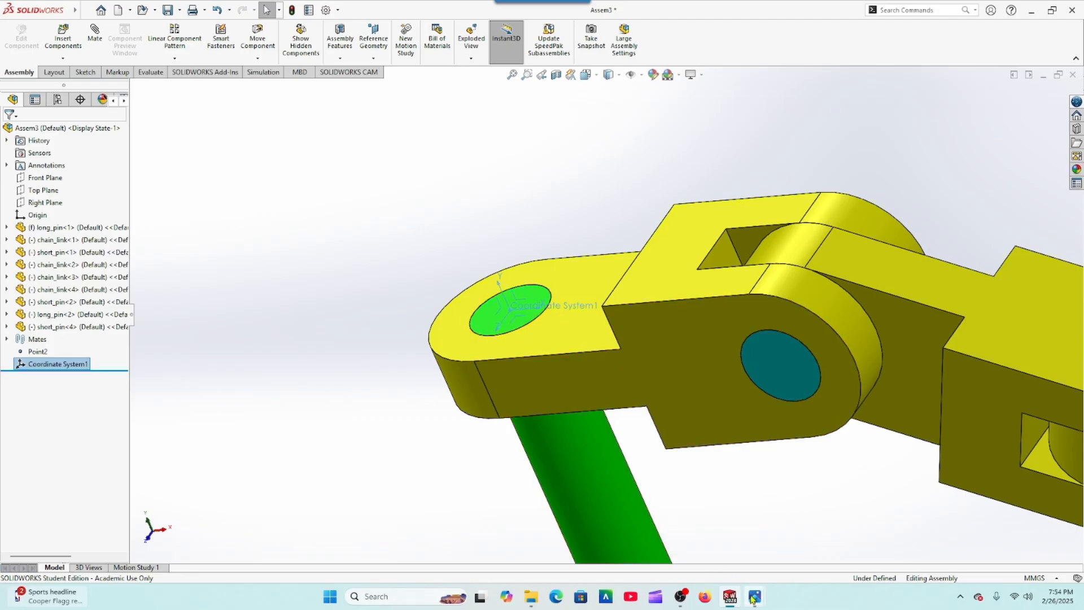
Step: Switch to the image viewer and review the assembly picture and the center of mass question with its answer options
mouse_move(755, 597)
left_click(641, 510)
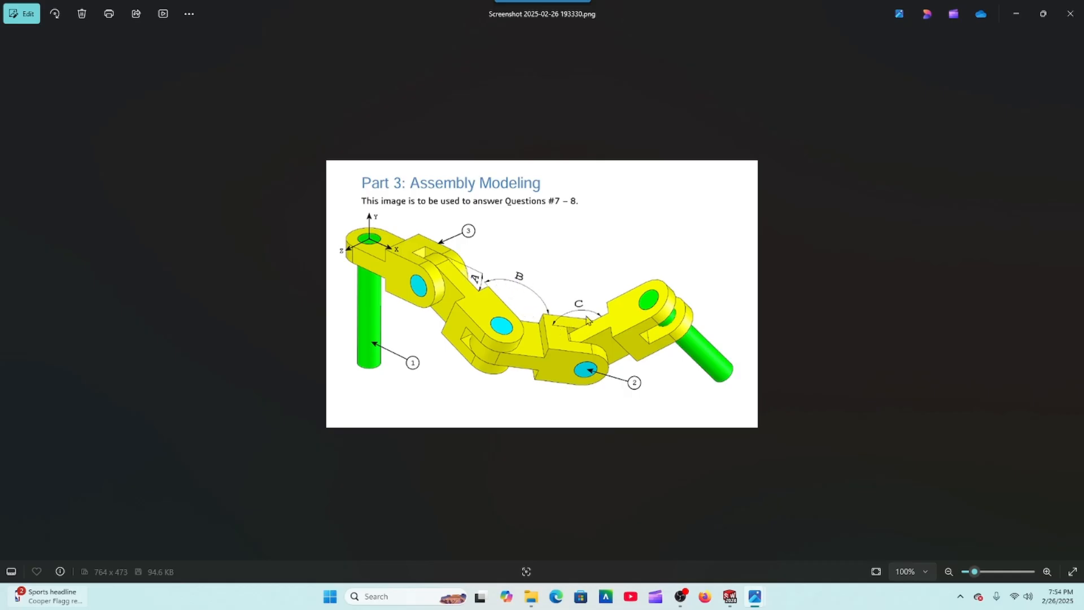
mouse_move(755, 597)
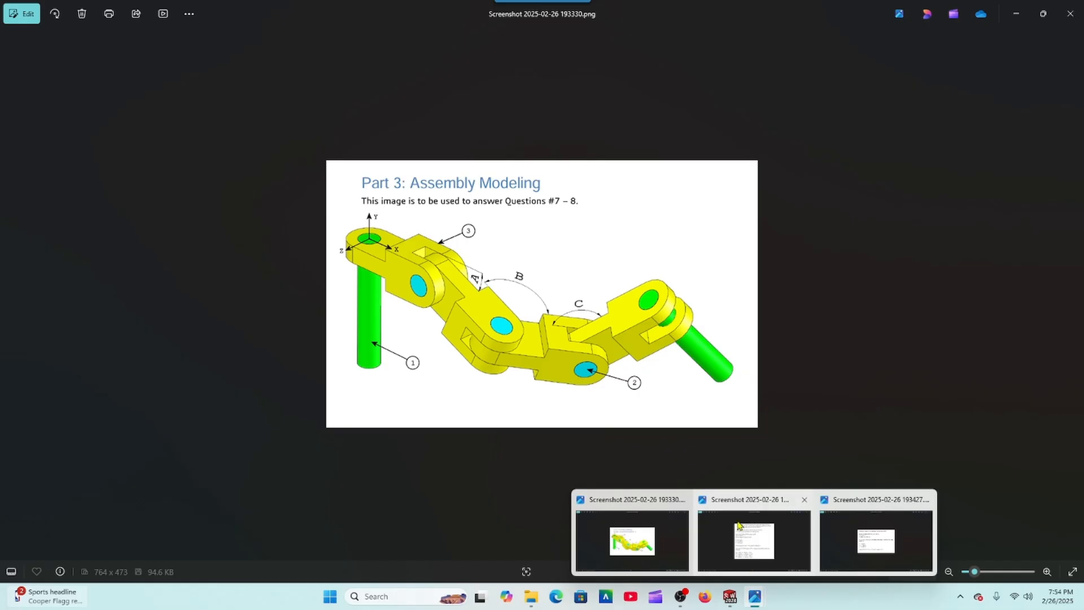
left_click(736, 504)
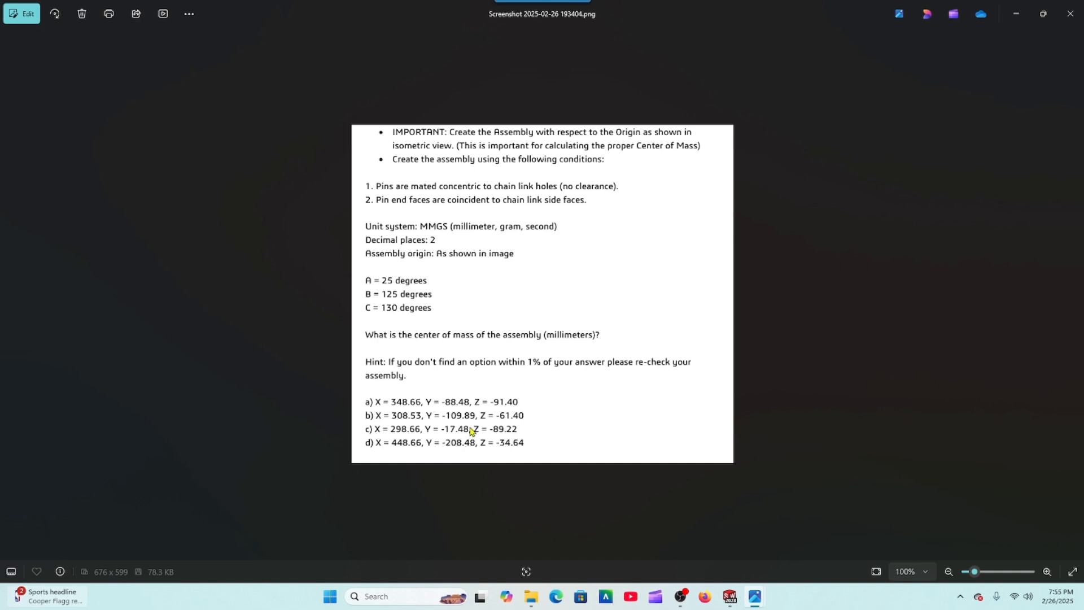
left_click(731, 597)
Step: Return to SOLIDWORKS and evaluate the assembly's mass properties relative to Coordinate System1
scroll(587, 436, "up", 5)
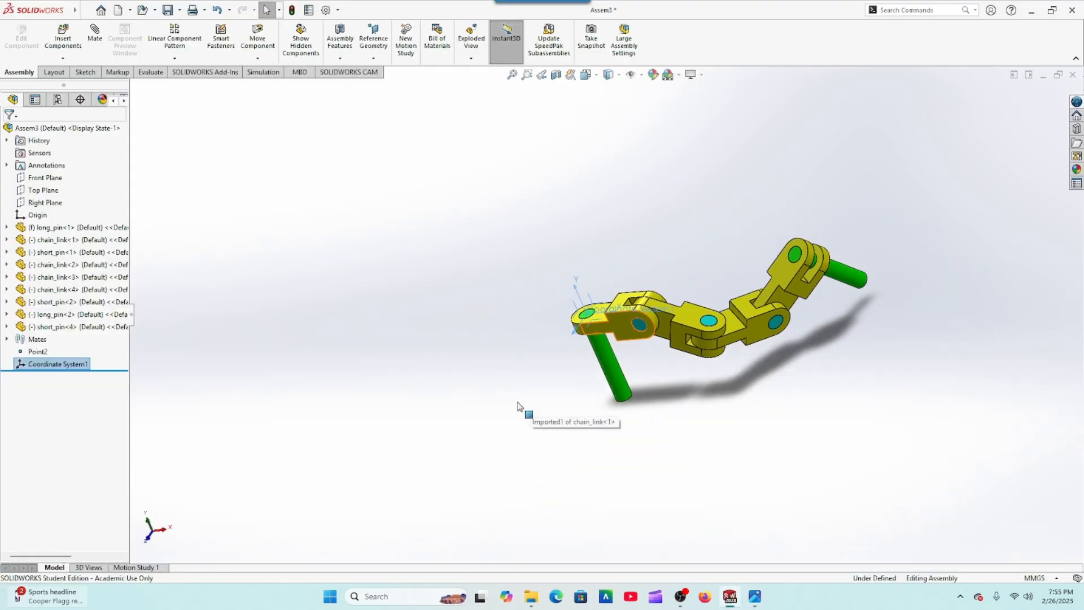
middle_click_drag(890, 336, 884, 340)
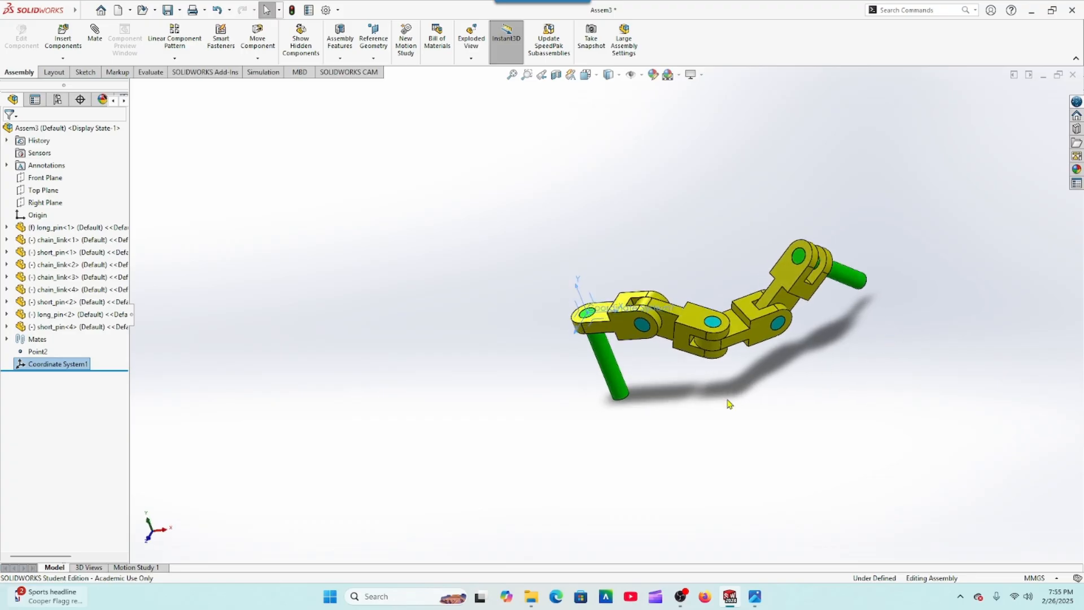
middle_click_drag(553, 371, 557, 354)
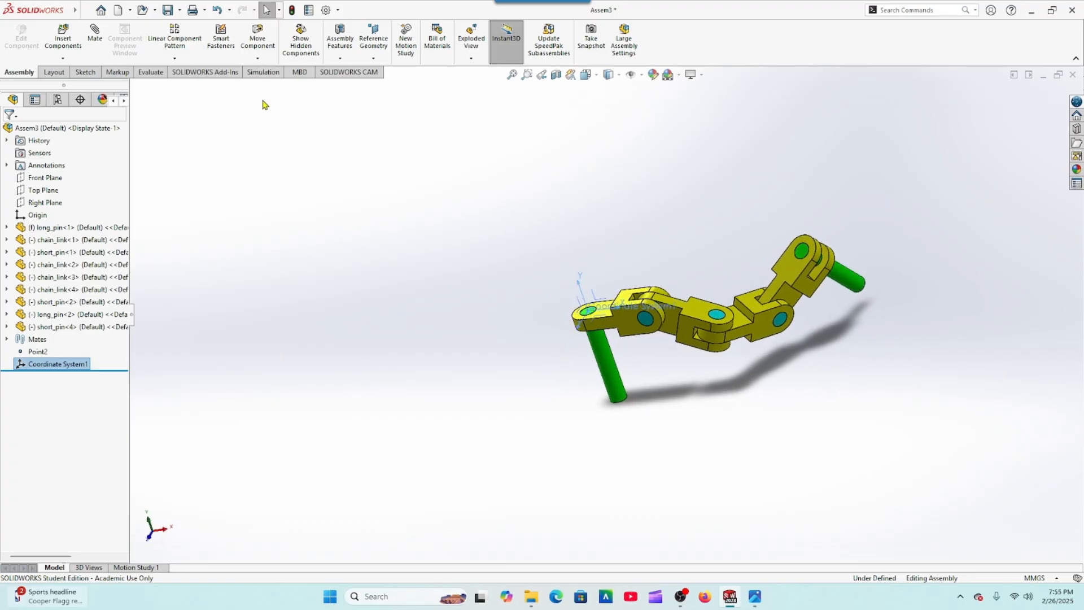
left_click(150, 73)
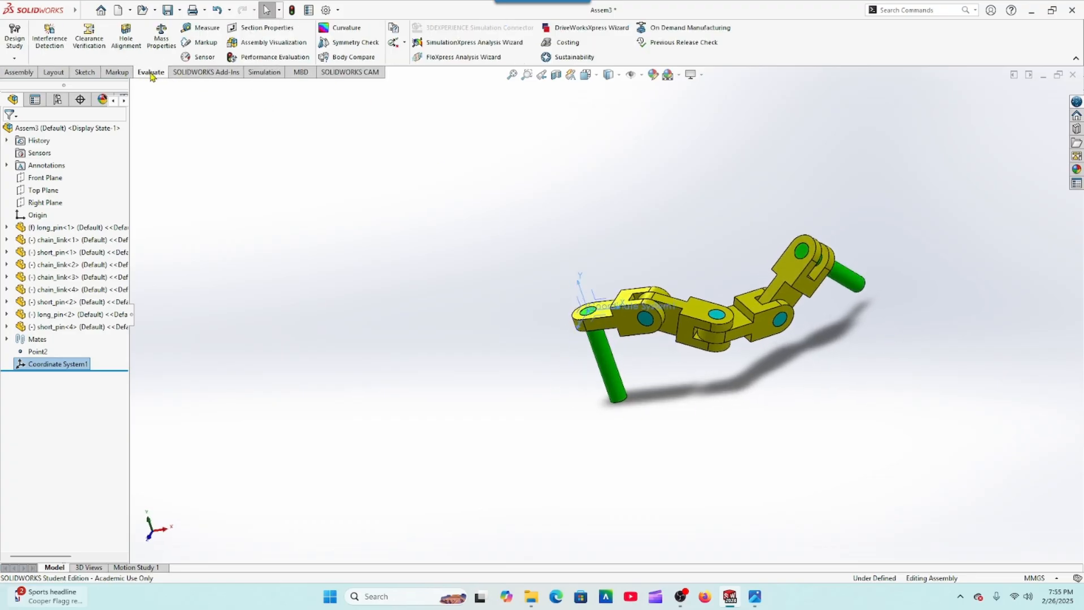
left_click(161, 34)
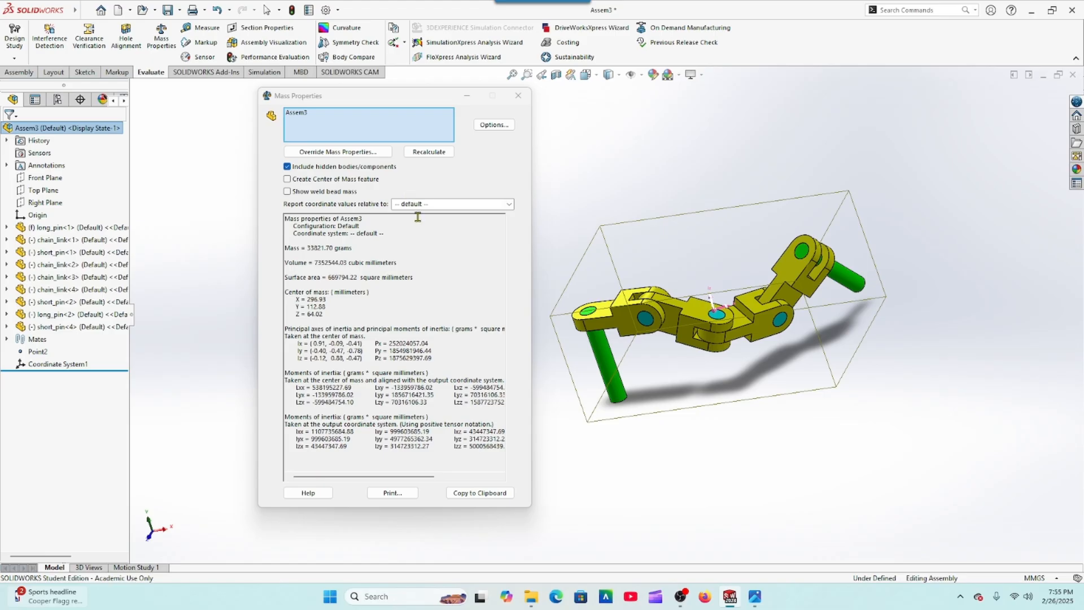
left_click(510, 205)
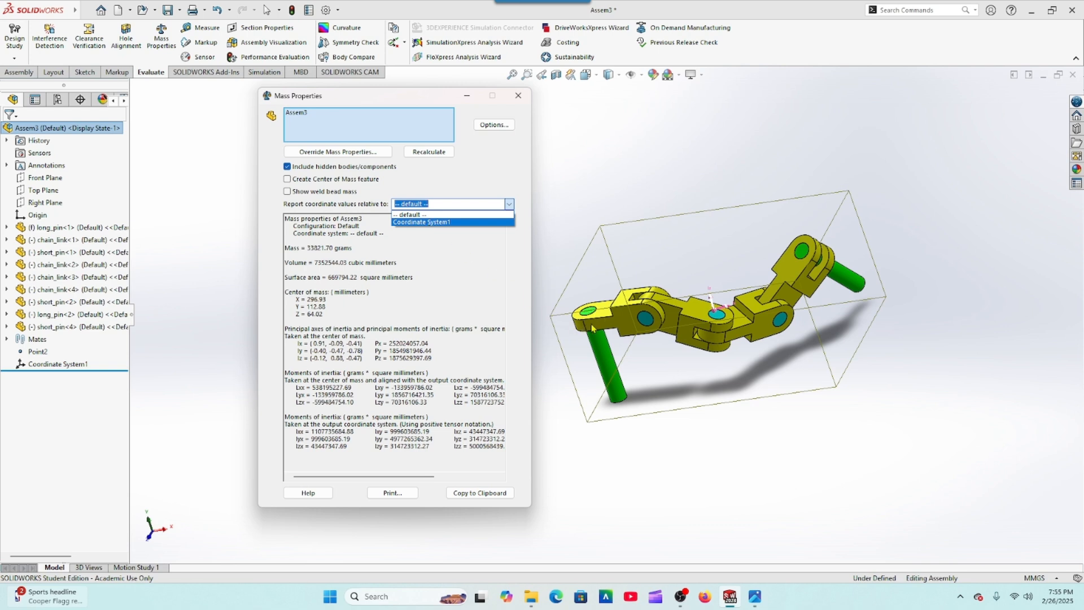
left_click(433, 222)
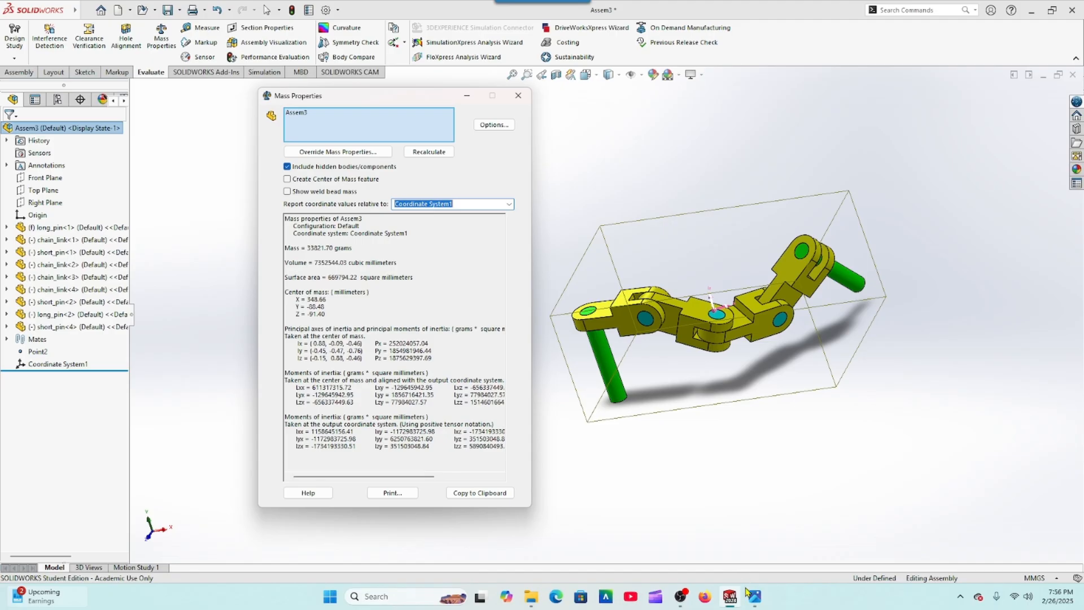
Step: Place the exam question window beside the mass properties, compare the center of mass with the answer options, and move the window back over the assembly picture
mouse_move(756, 603)
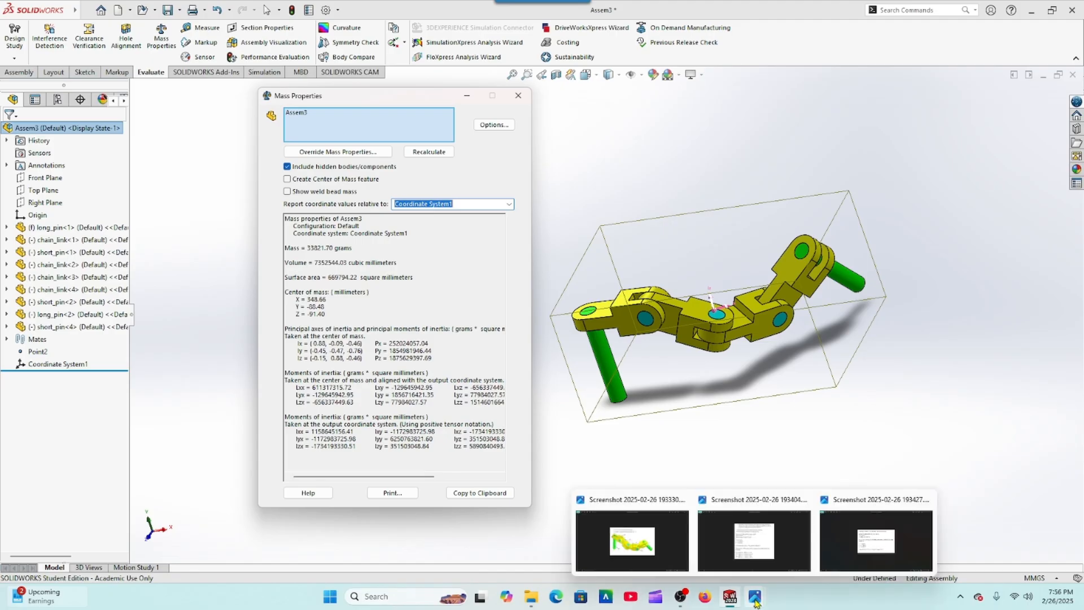
left_click(736, 506)
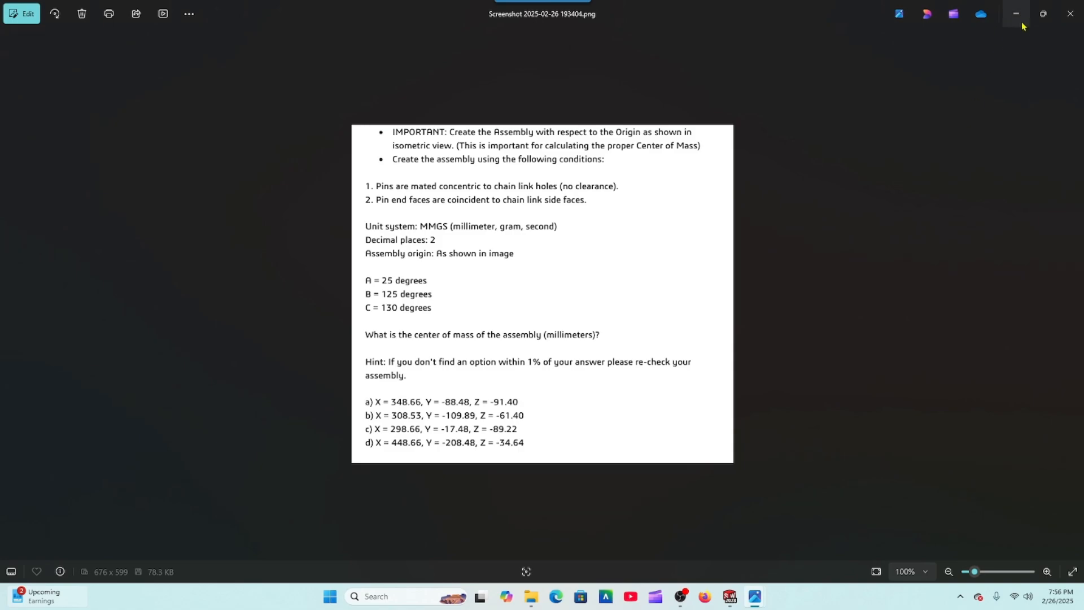
left_click(1043, 13)
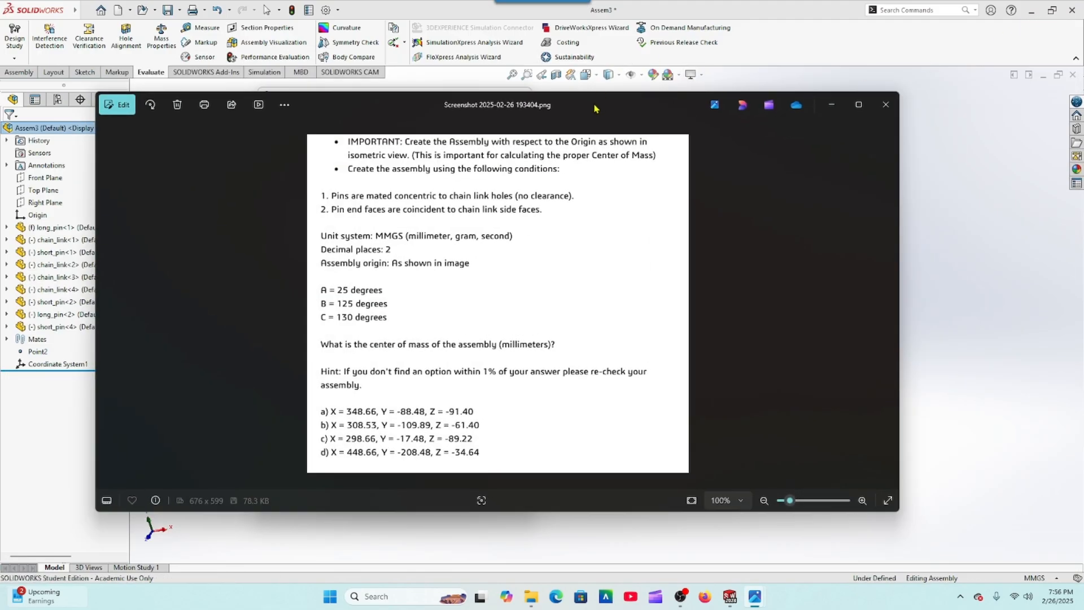
left_click_drag(593, 109, 968, 55)
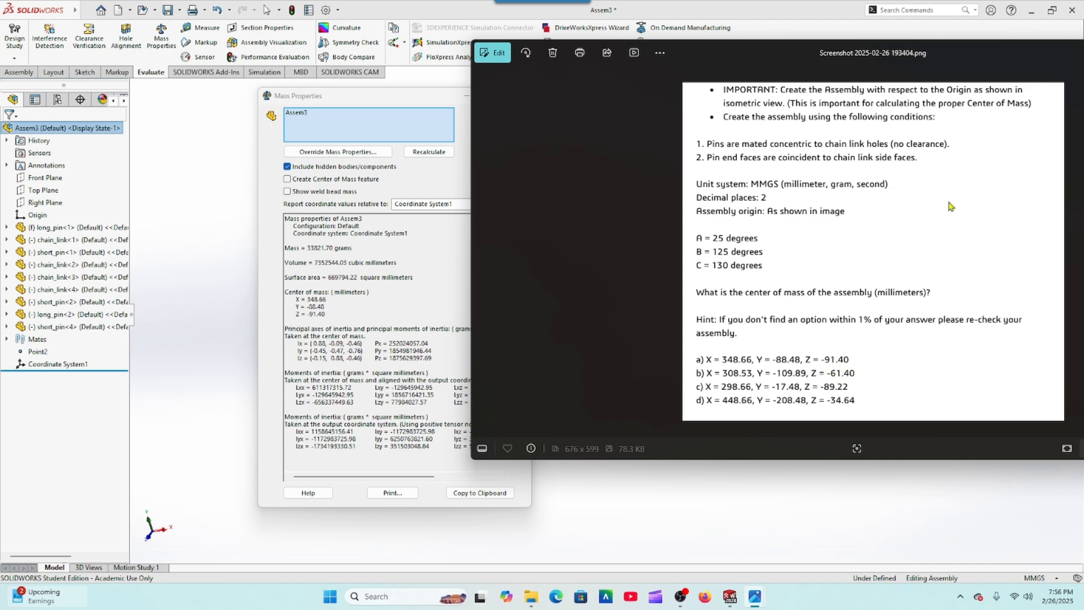
left_click(976, 28)
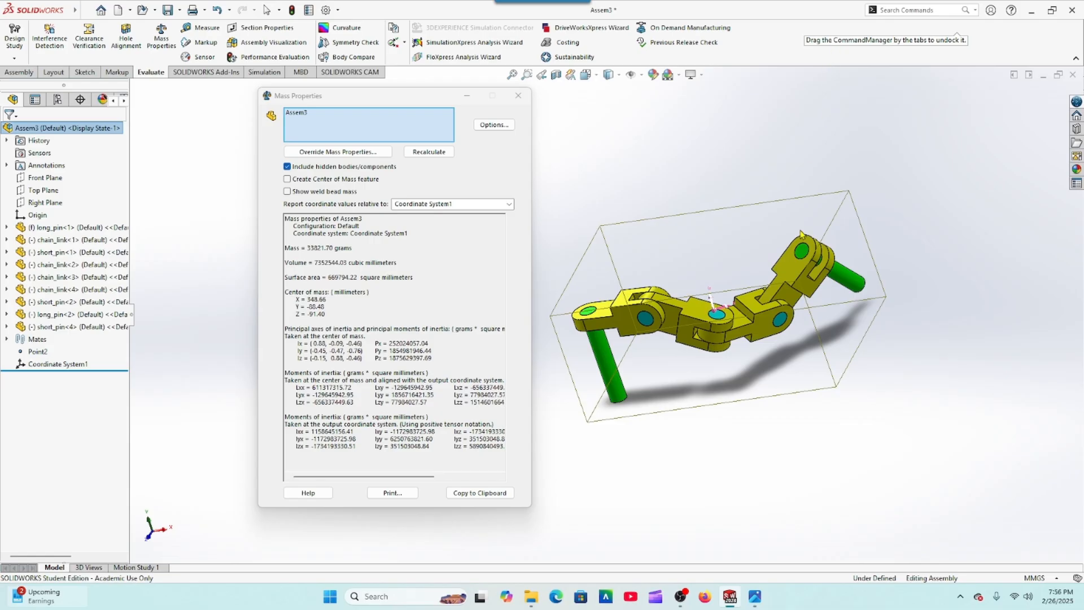
left_click(731, 596)
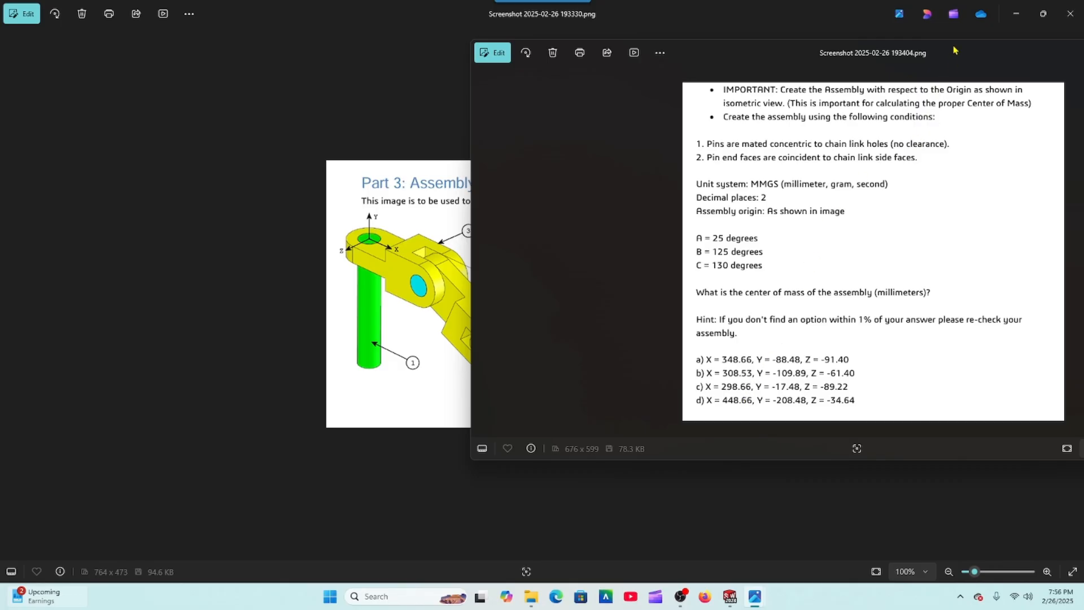
left_click_drag(954, 51, 635, 93)
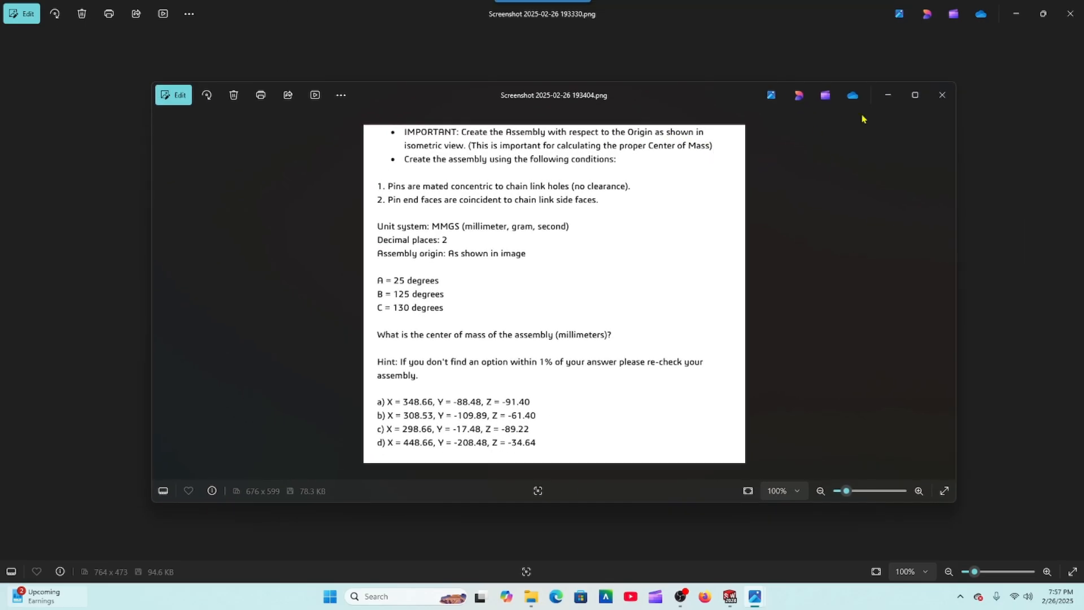
Step: Switch to the question 8 image and review the modified assembly parameters, then return to SOLIDWORKS and close the mass properties
left_click(887, 96)
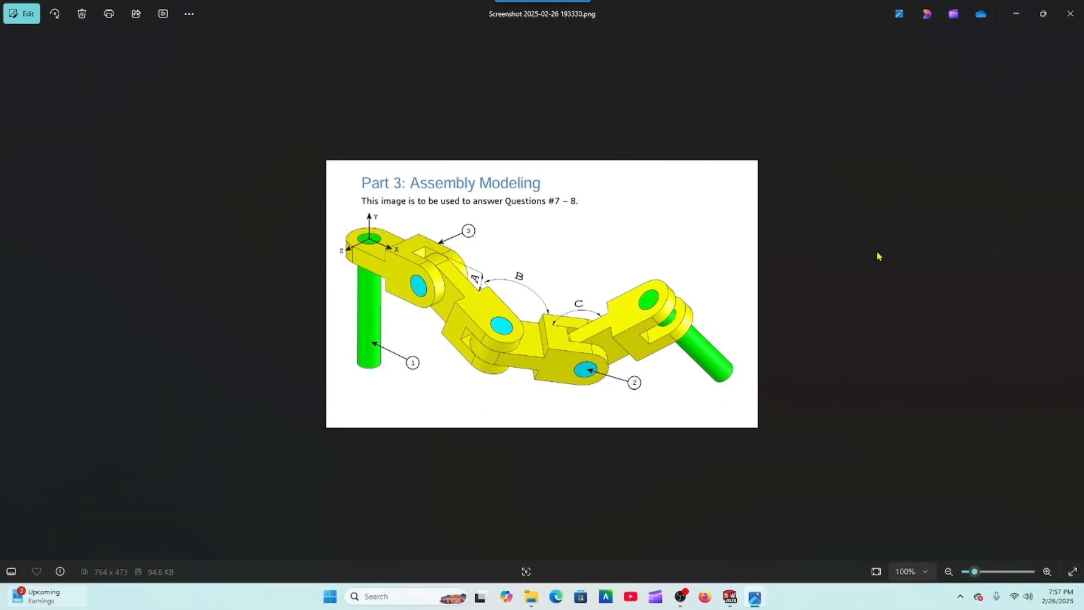
mouse_move(757, 598)
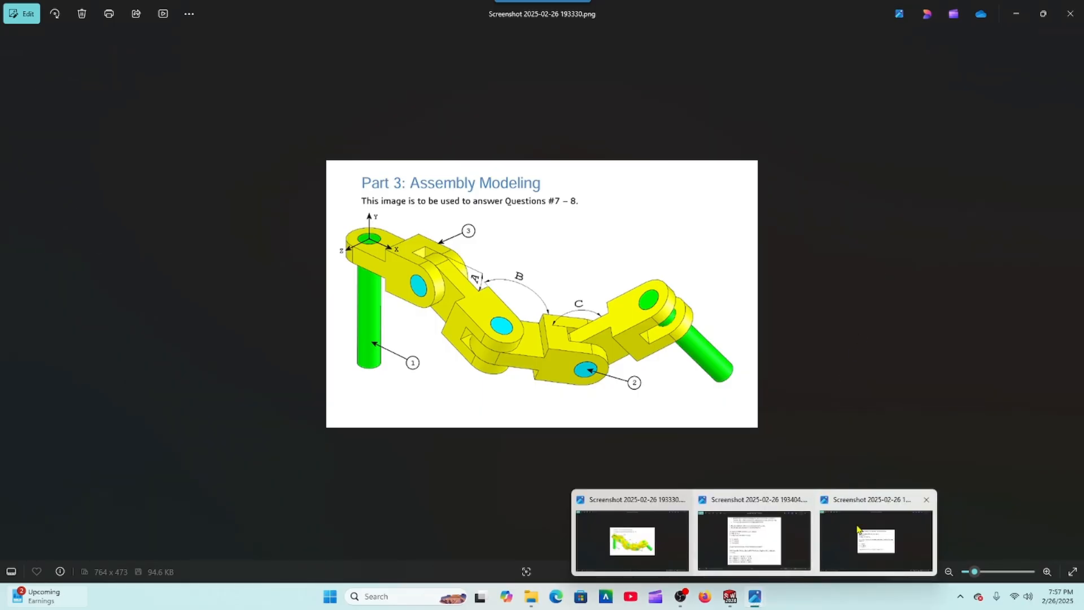
left_click(874, 506)
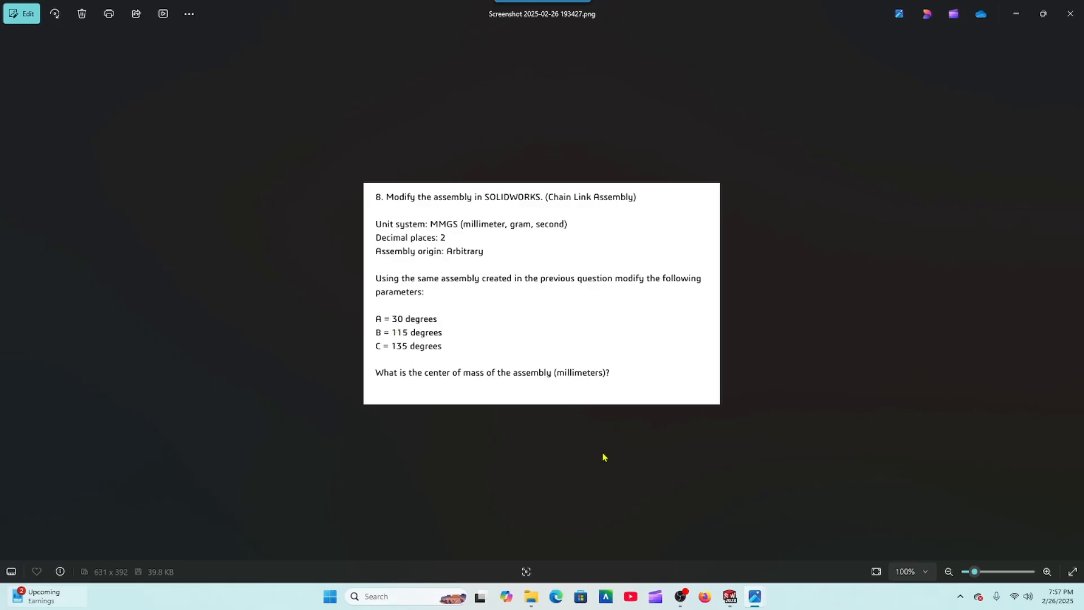
left_click(729, 597)
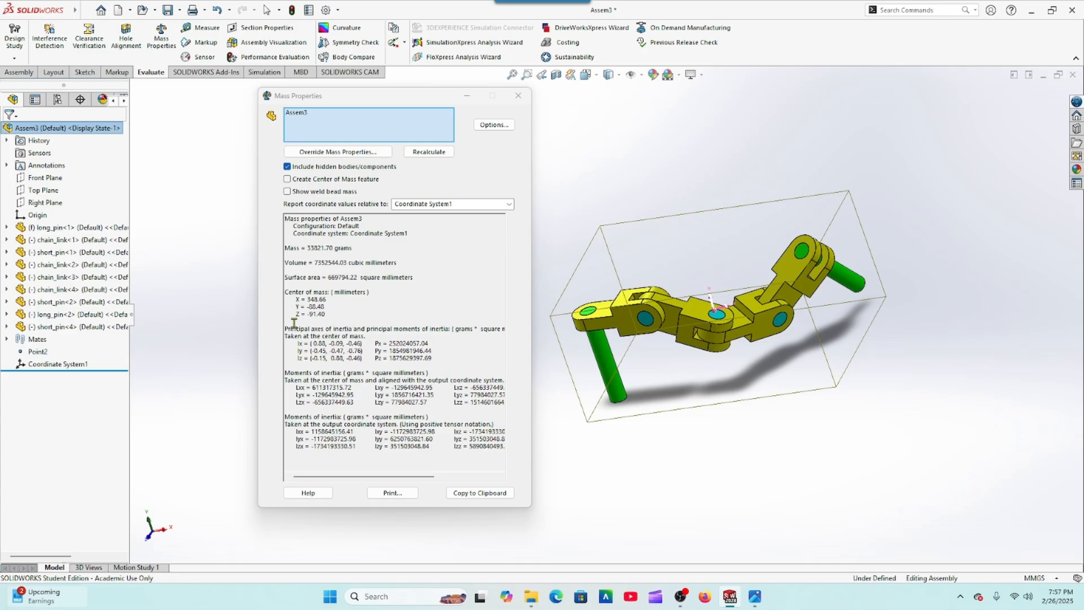
left_click(517, 96)
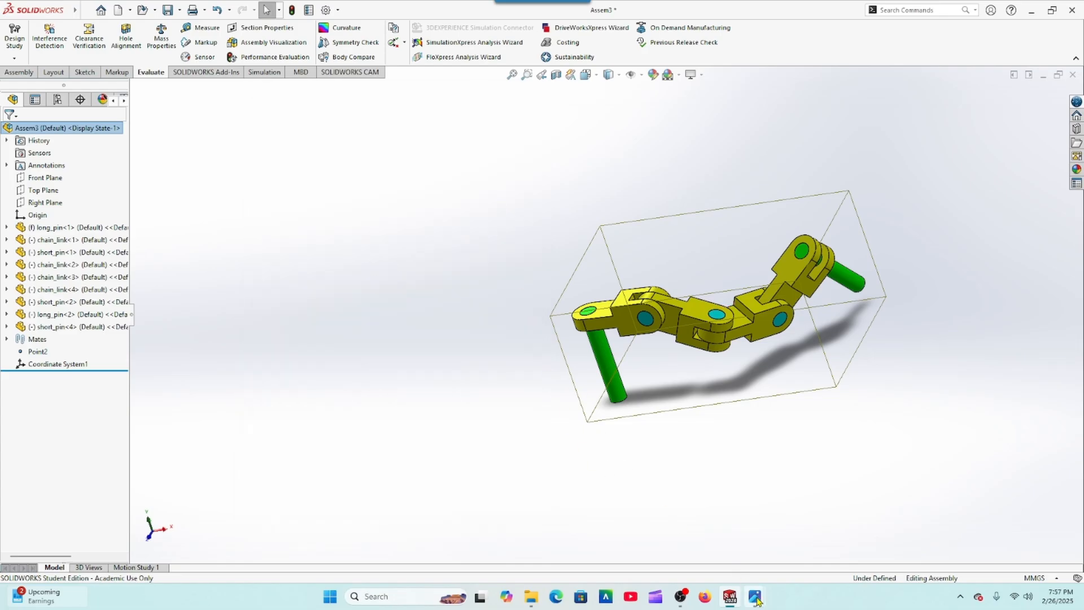
Step: Recheck question 8's angles in the image viewer, then return to SOLIDWORKS and expand the assembly's list of mates
mouse_move(754, 596)
left_click(855, 505)
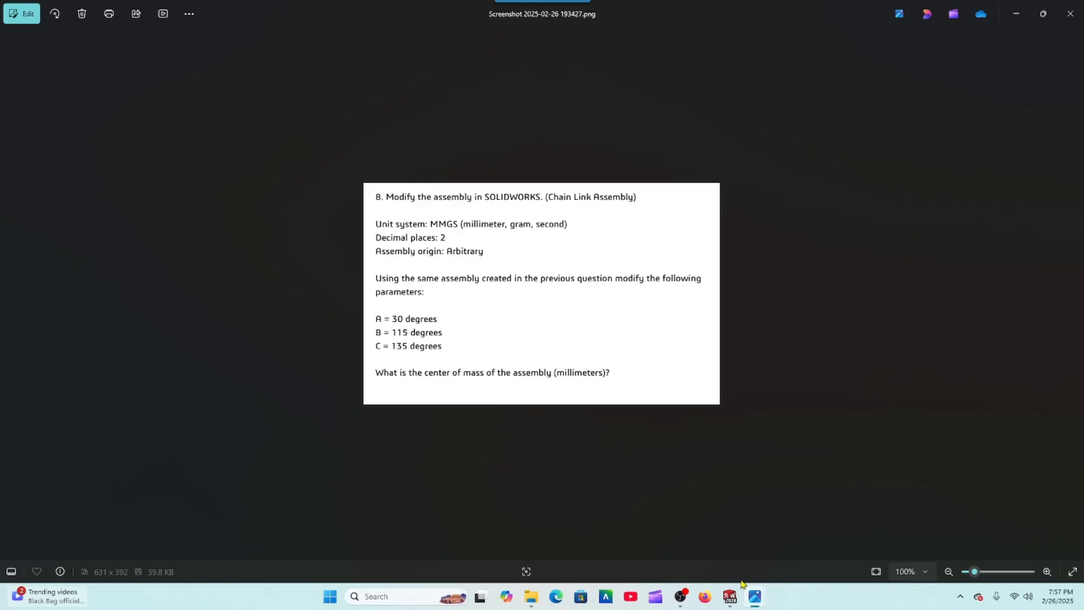
left_click(732, 599)
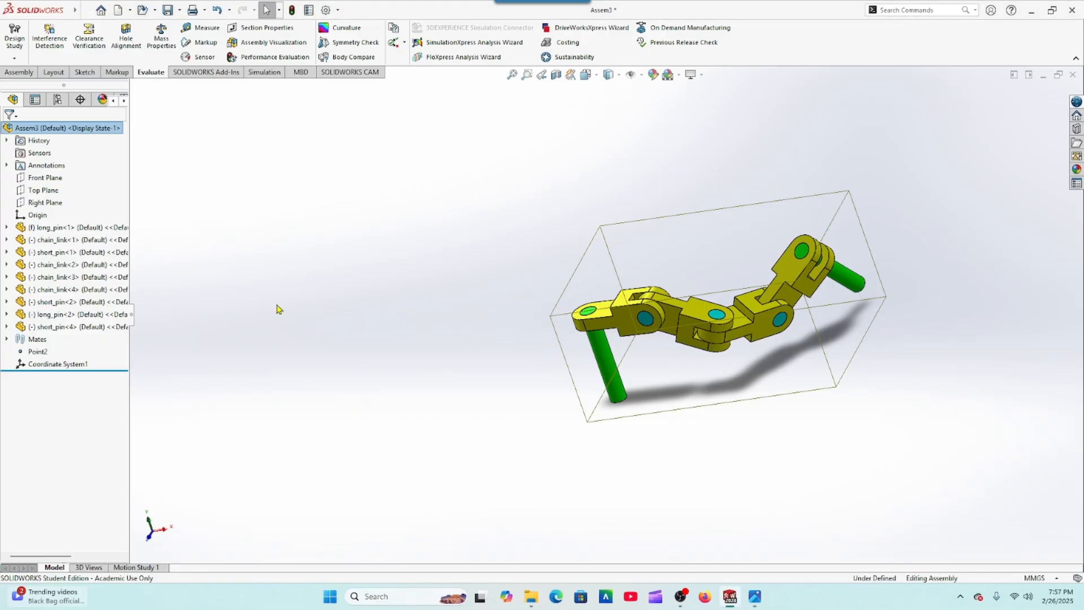
left_click(7, 339)
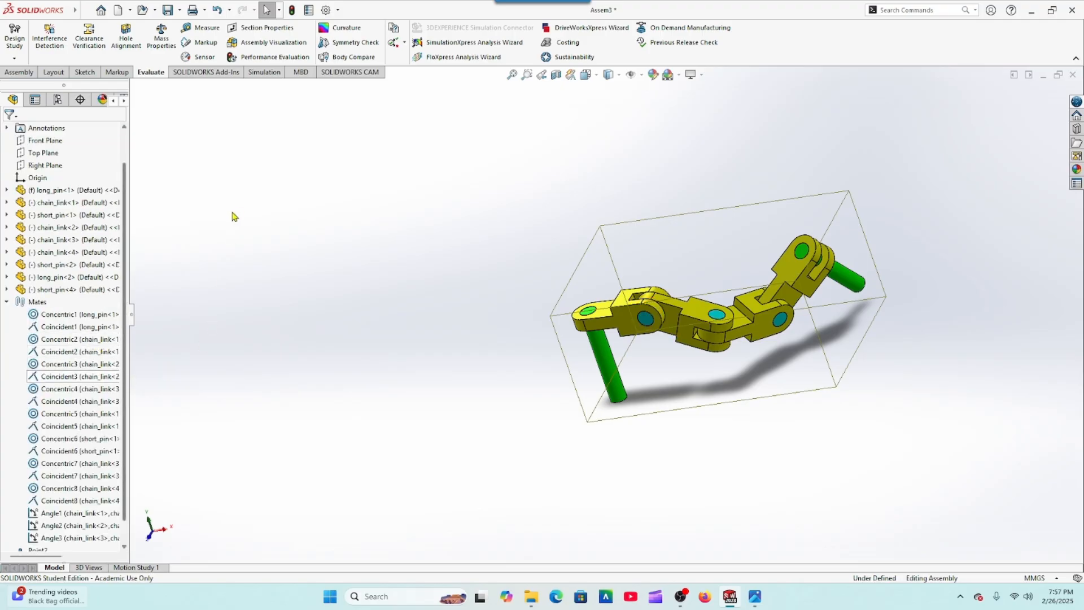
left_click(243, 195)
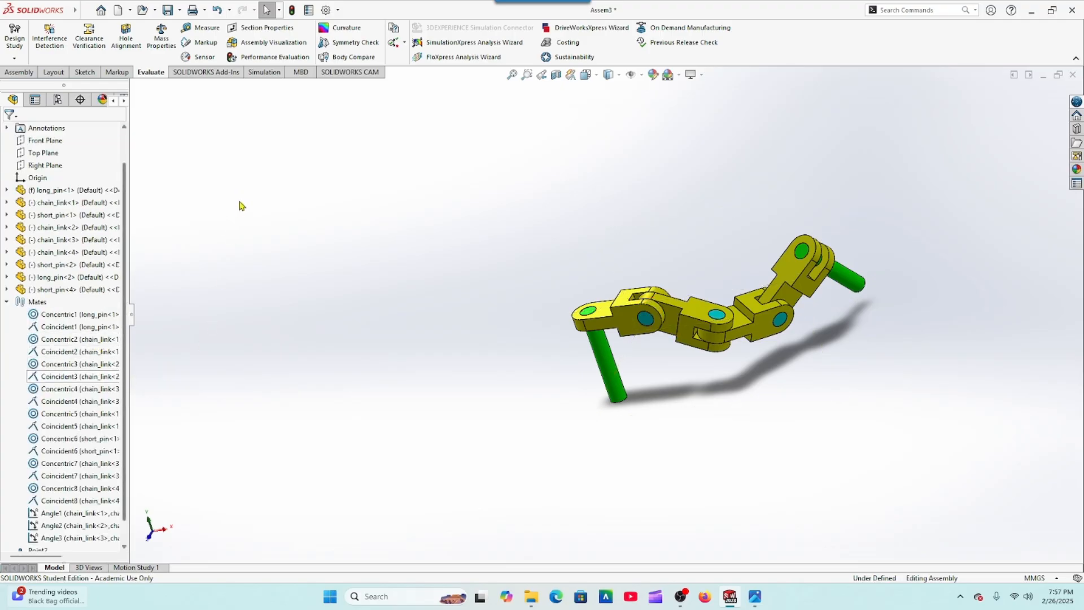
Step: Save the assembly and all its modified parts, naming the assembly file First Assm Q1
left_click(169, 14)
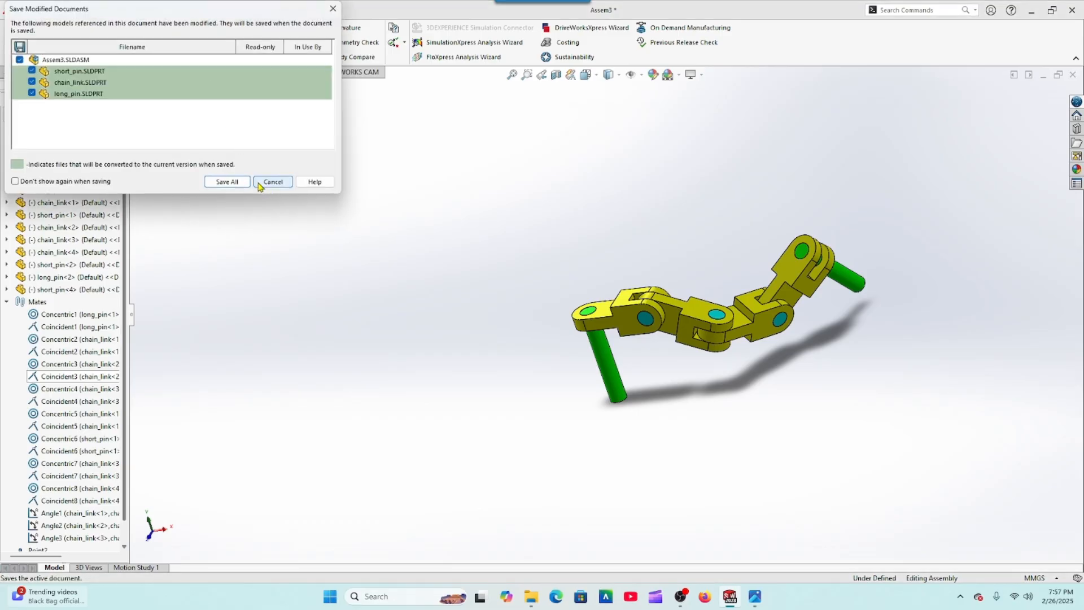
left_click(228, 181)
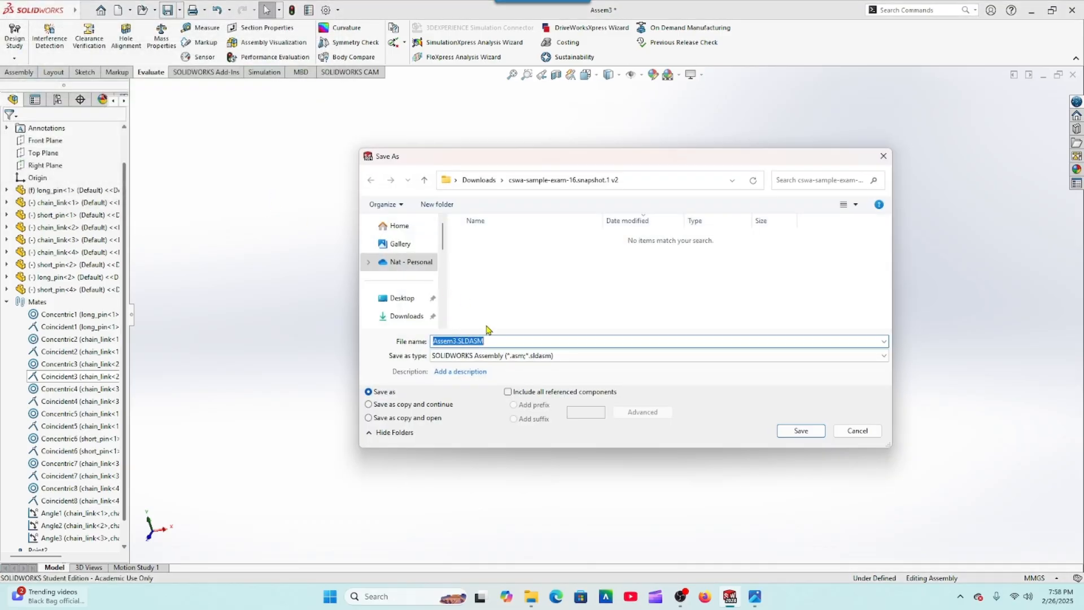
left_click(456, 341)
key("BackSpace")
key("BackSpace")
key("BackSpace")
key("BackSpace")
key("BackSpace")
key("BackSpace")
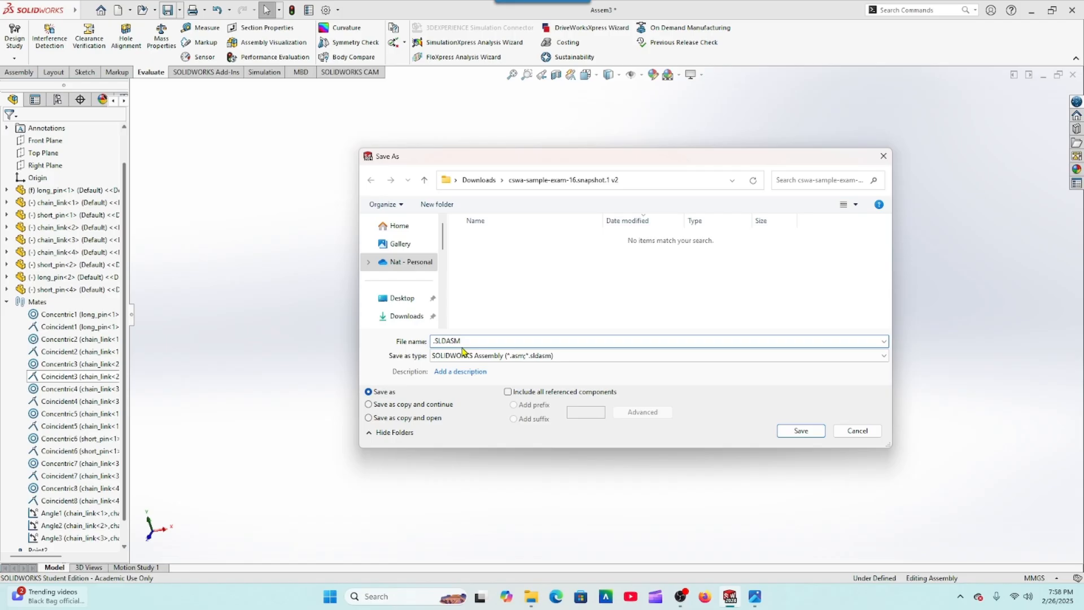
type("First Assm Q1")
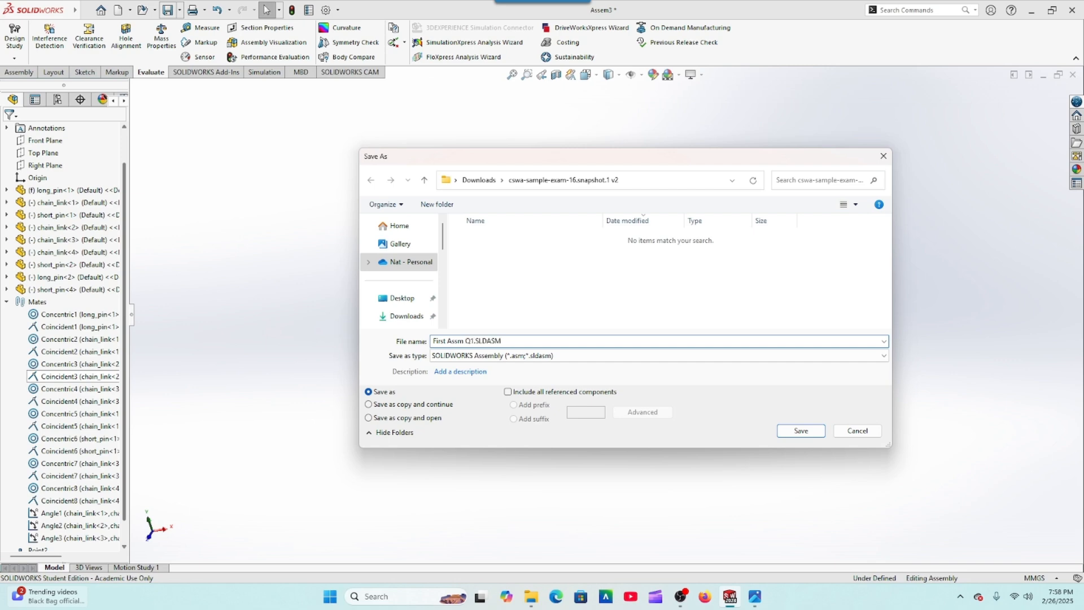
key("Return")
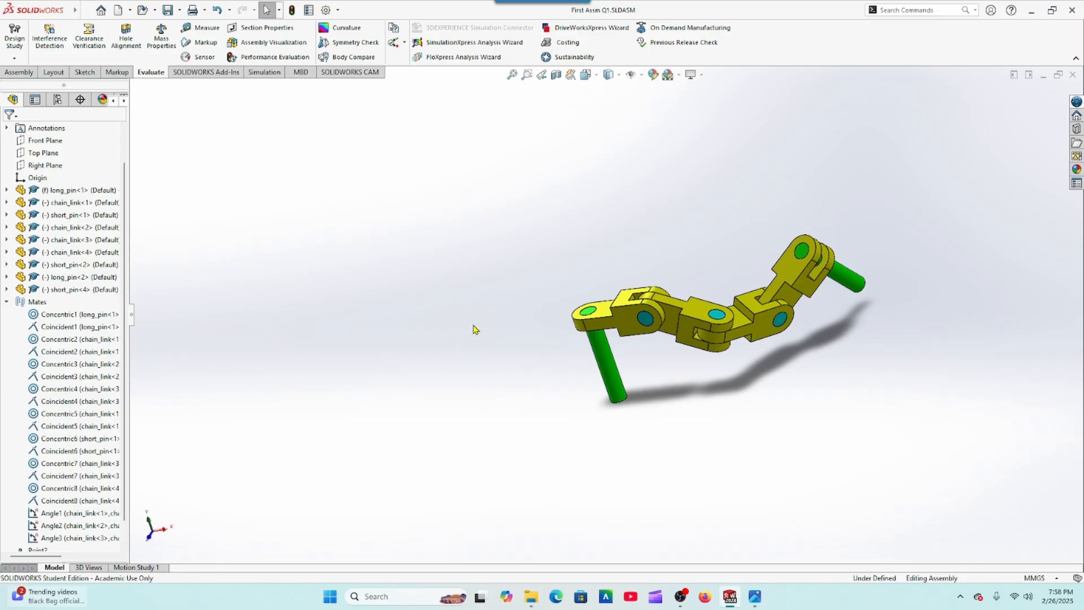
Step: Save the assembly under the new file name First Assm Q2 in the same folder
left_click(180, 10)
left_click(189, 39)
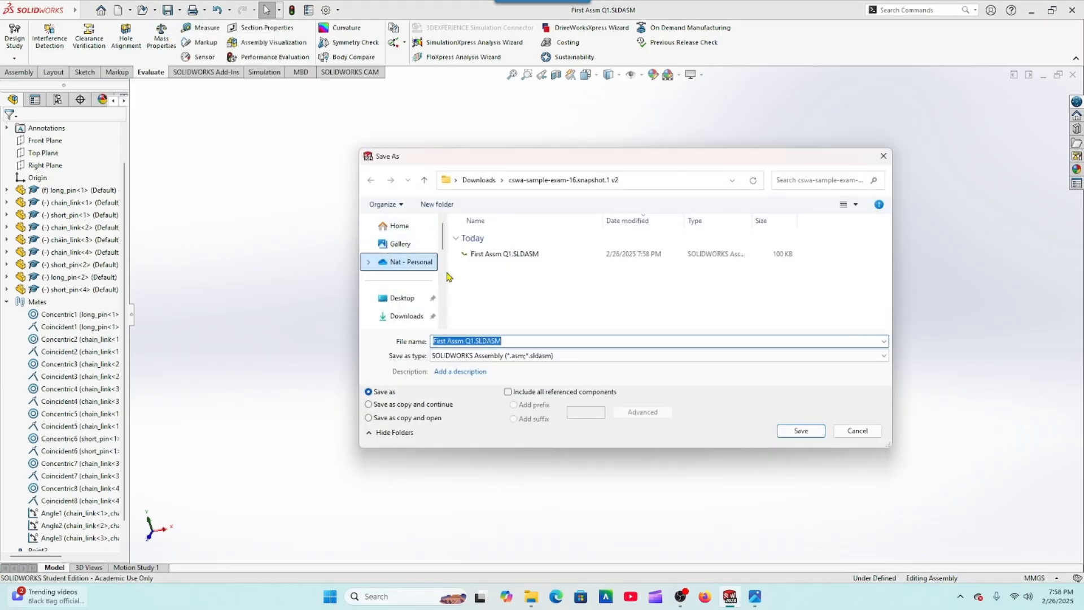
left_click(474, 341)
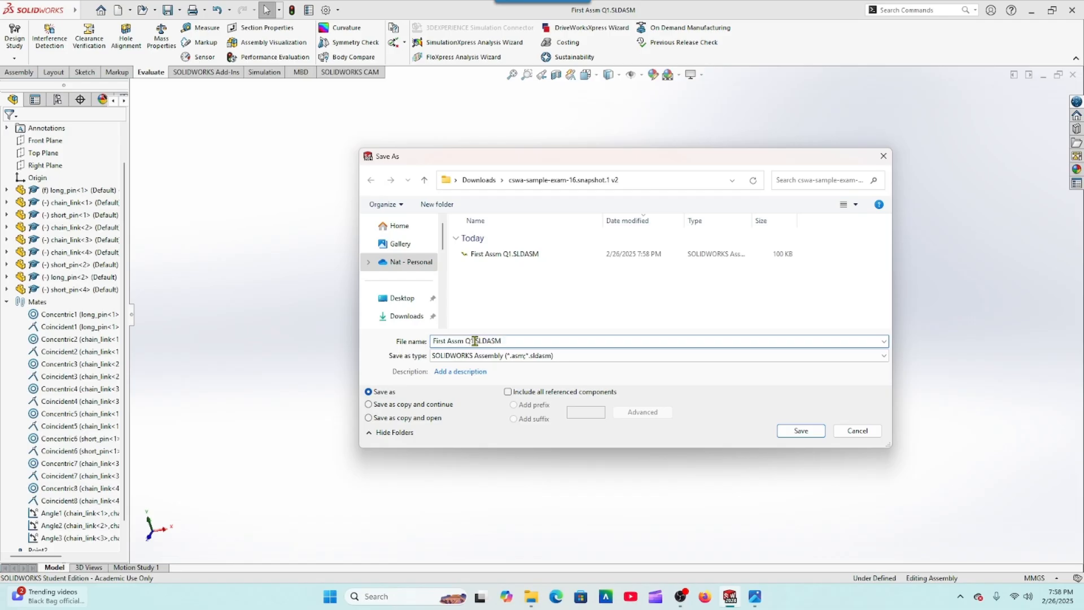
key("BackSpace")
type("2")
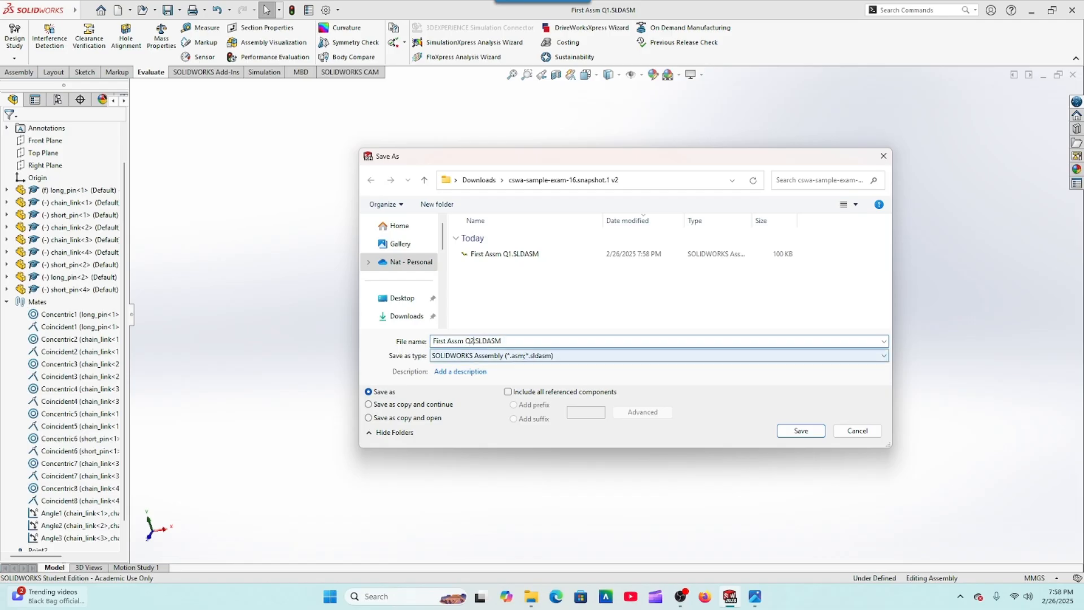
left_click(795, 432)
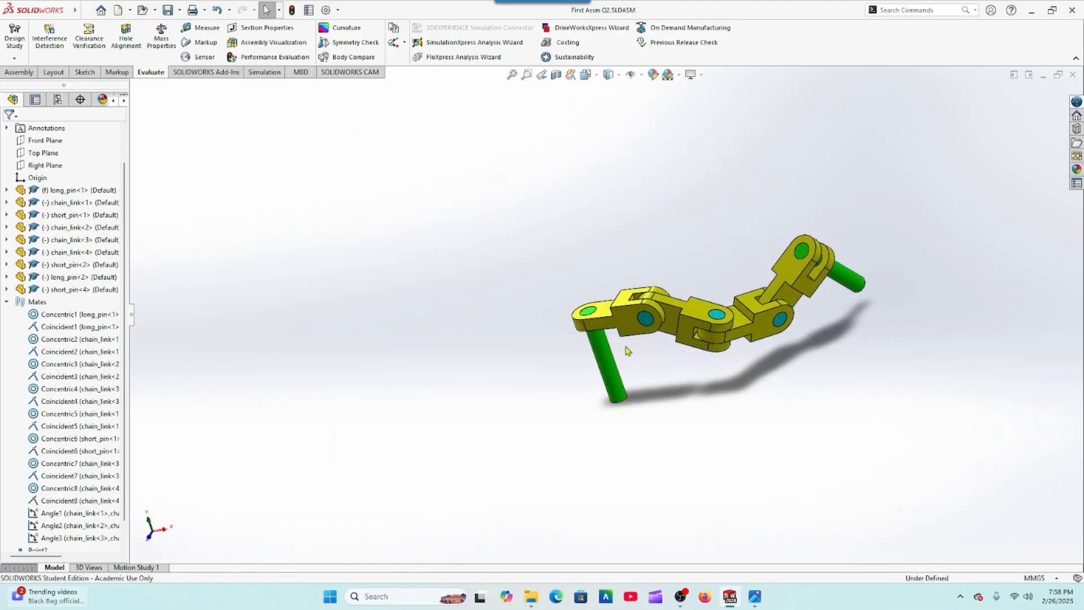
Step: Edit the Angle1 mate between the first and second chain links, setting its angle to 180+30 degrees
scroll(122, 310, "down", 2)
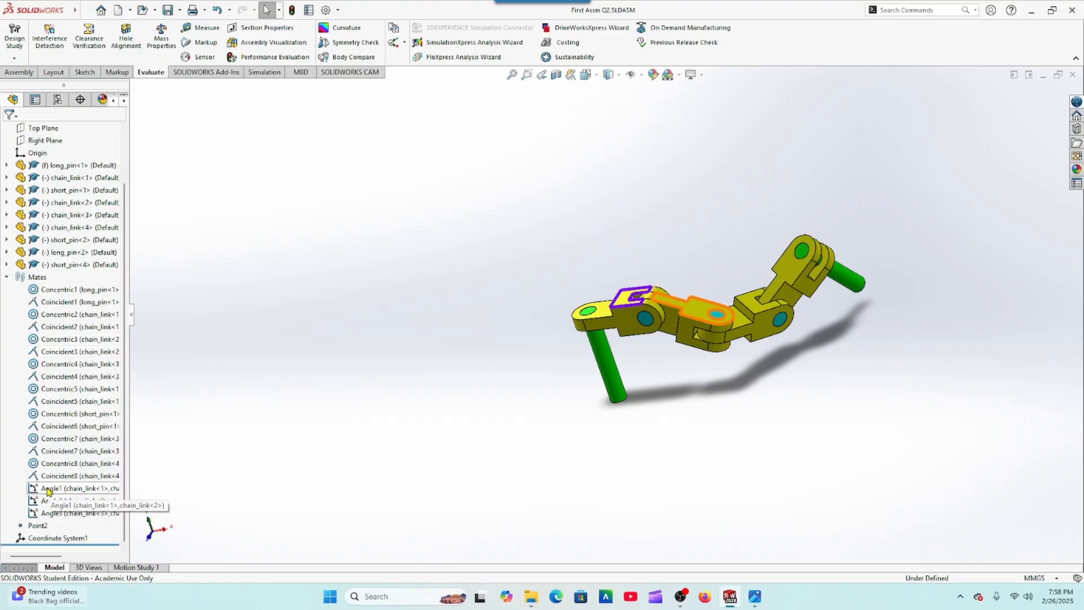
left_click(48, 489)
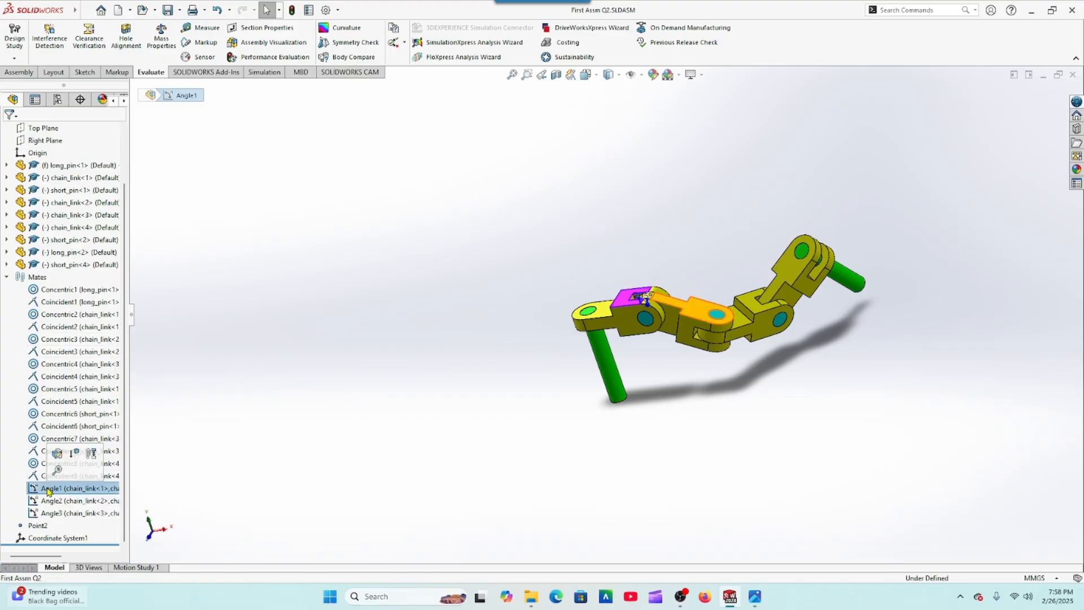
left_click(56, 459)
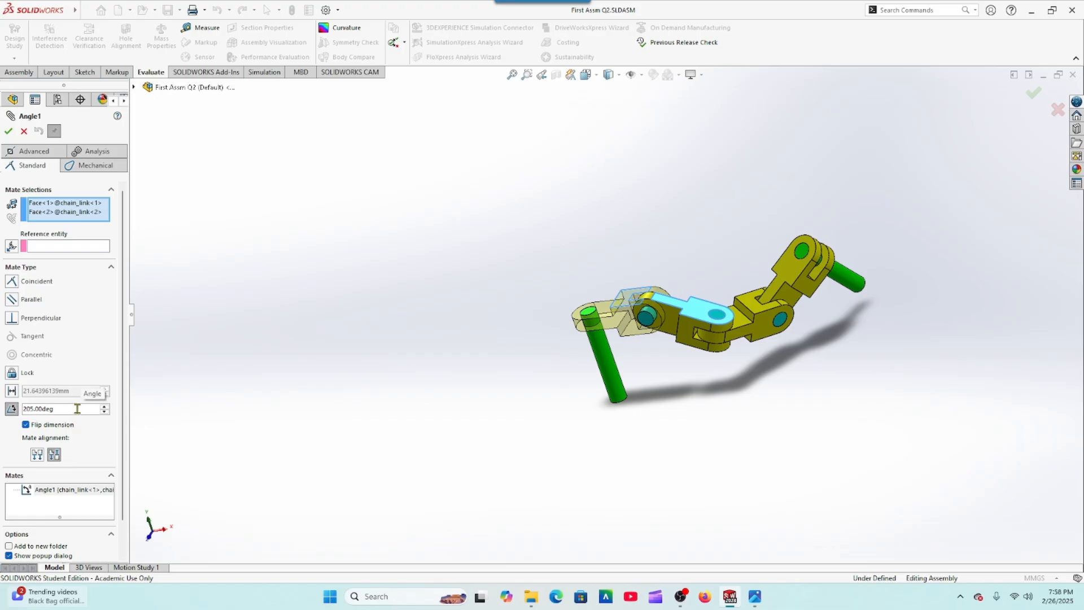
left_click_drag(78, 409, 24, 409)
right_click(56, 410)
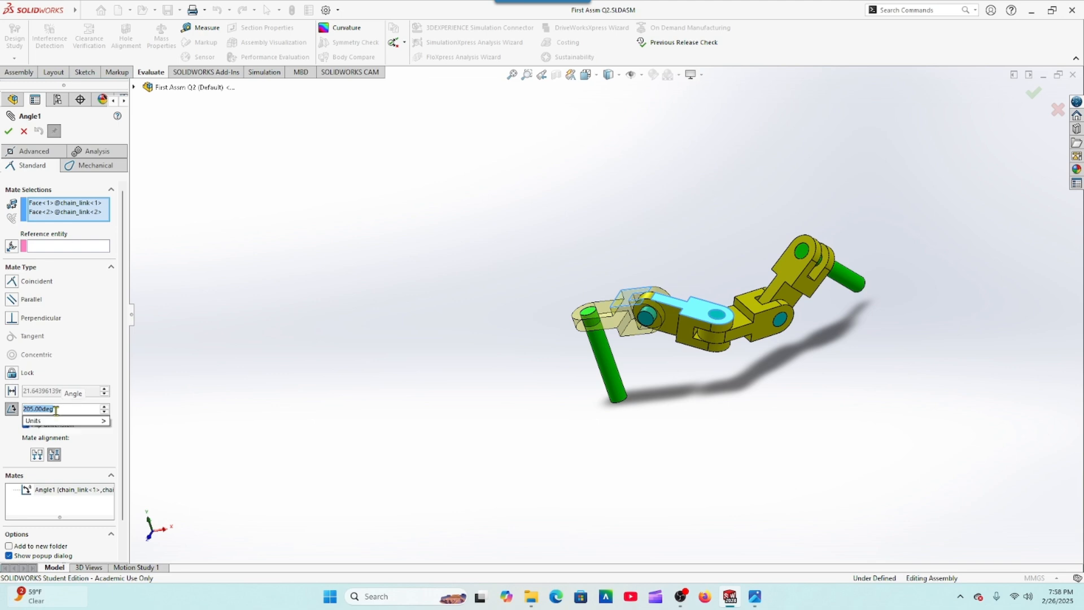
type("180+30")
left_click(126, 424)
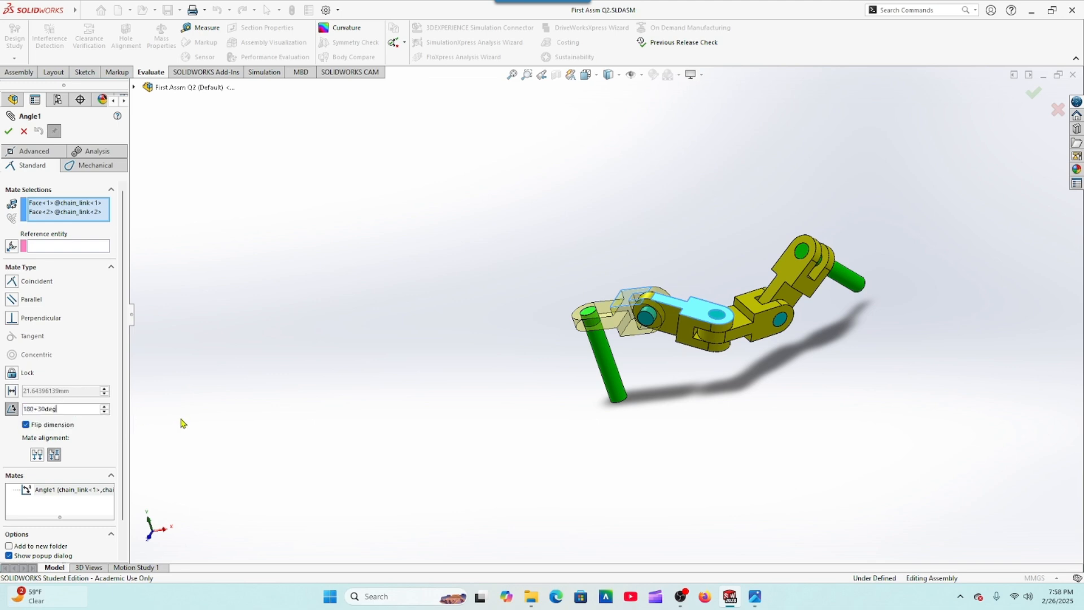
key("Return")
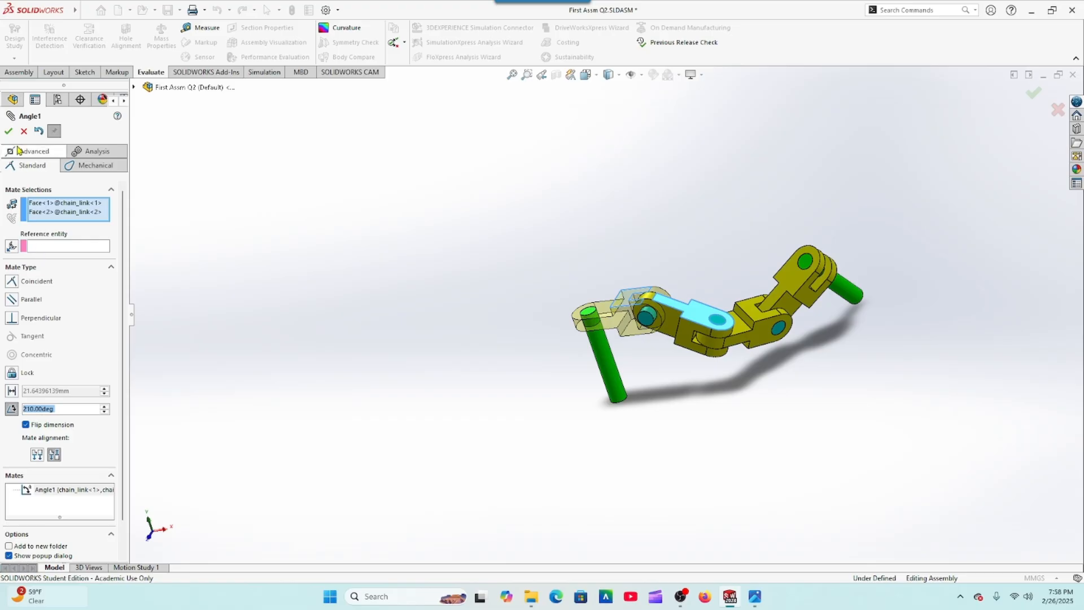
left_click(9, 131)
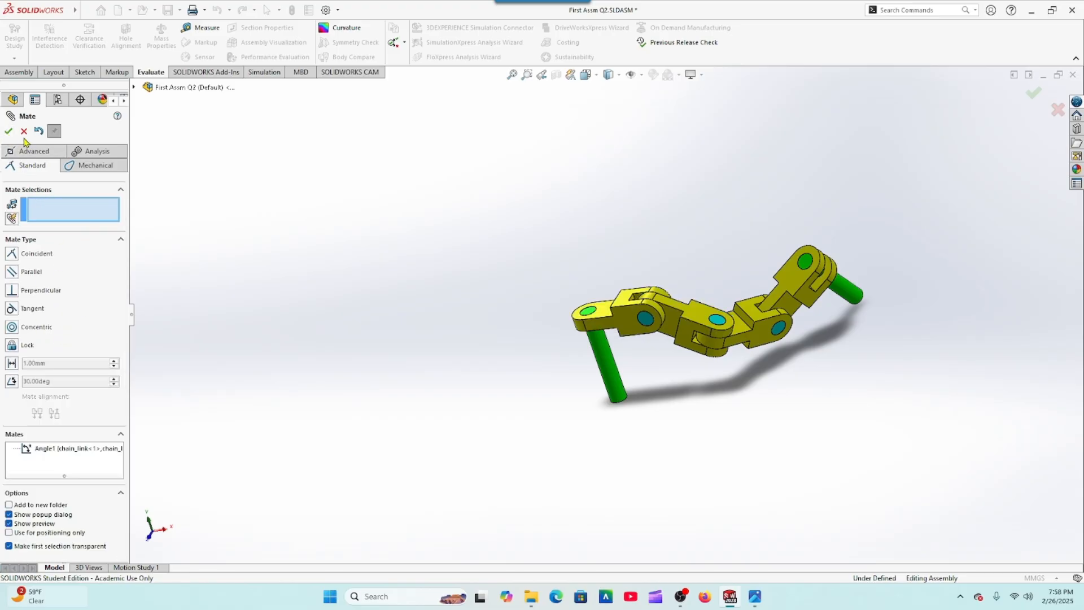
left_click(23, 131)
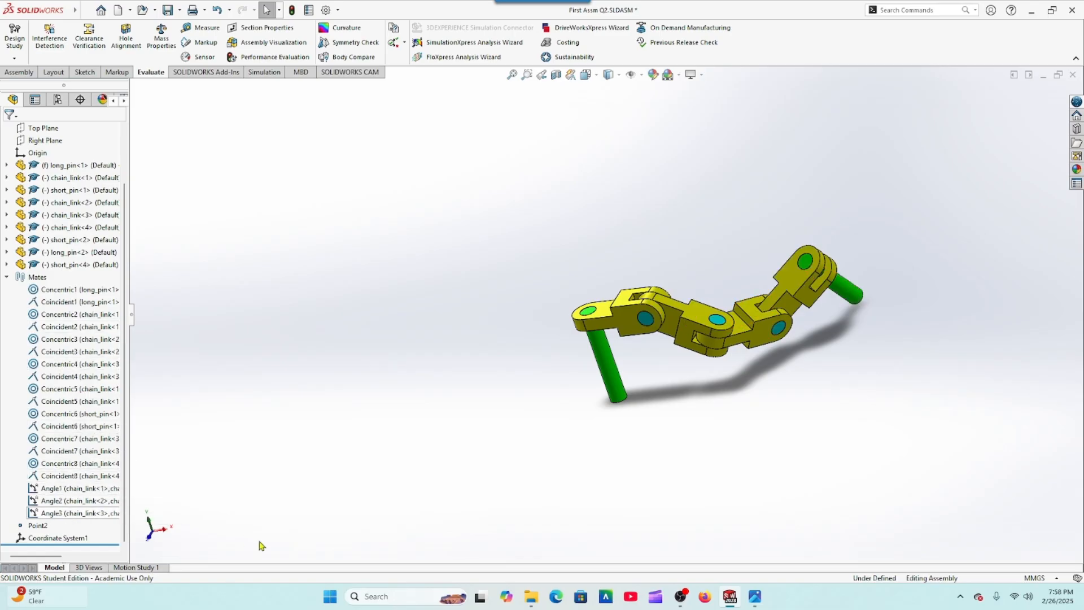
Step: Check angle B in the question 8 image, then set the Angle2 mate between the second and third chain links to 115 degrees in SOLIDWORKS
mouse_move(757, 598)
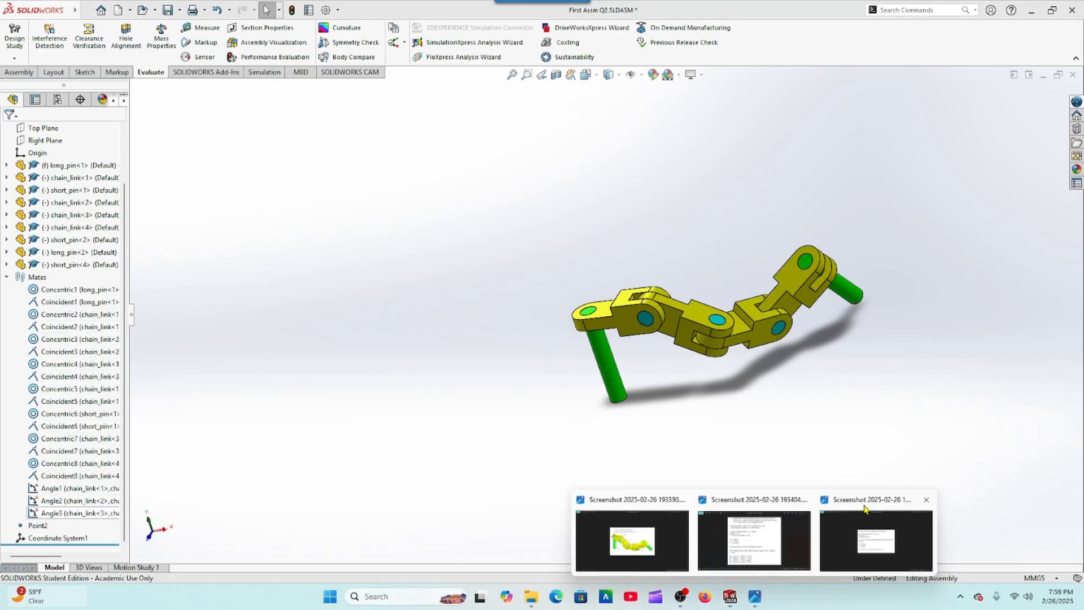
left_click(878, 536)
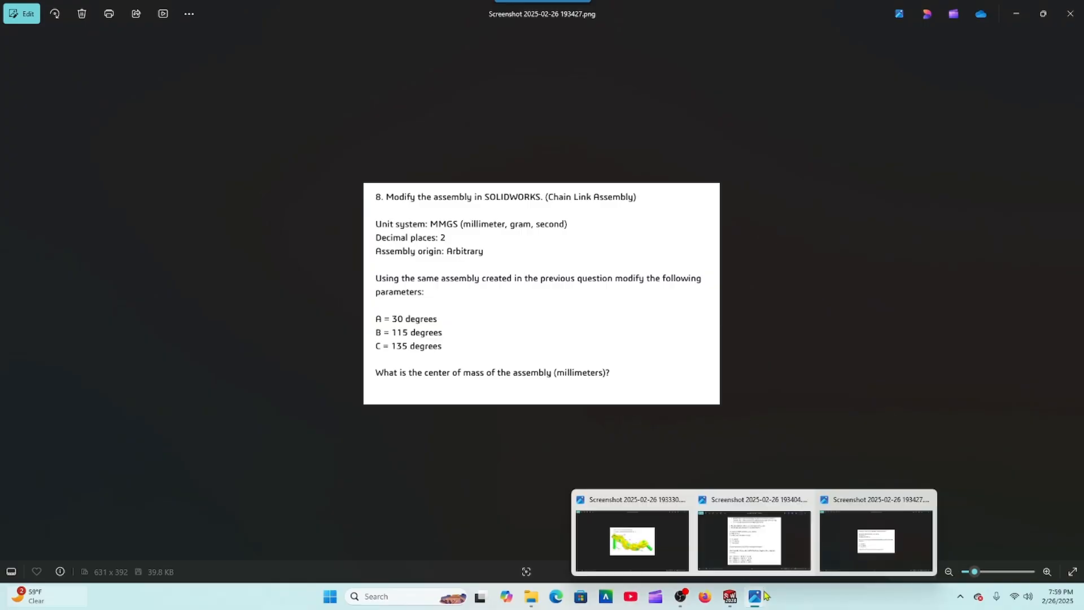
left_click(732, 597)
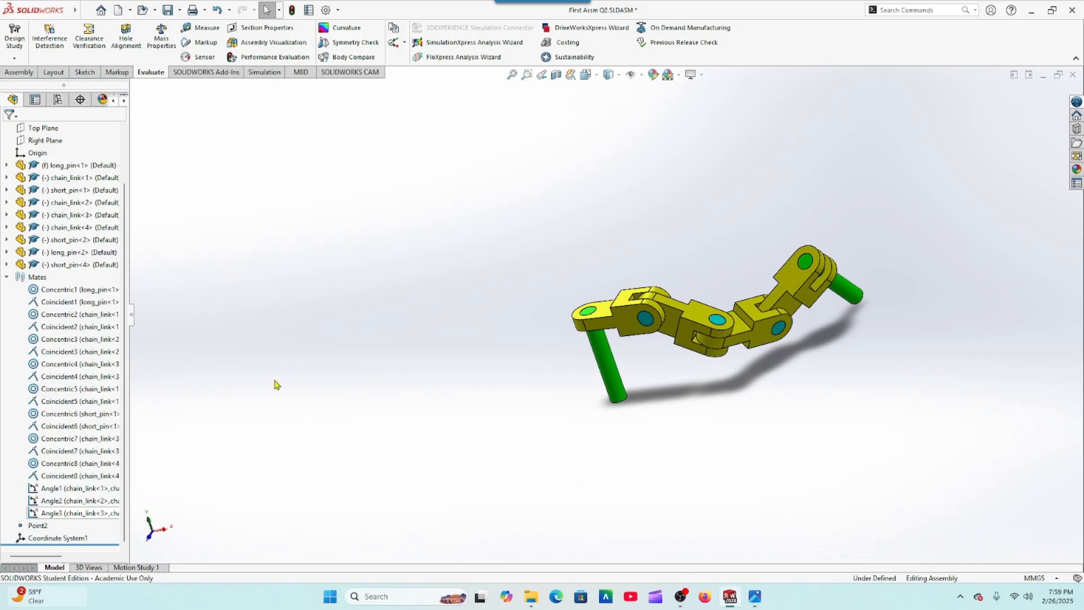
left_click(56, 501)
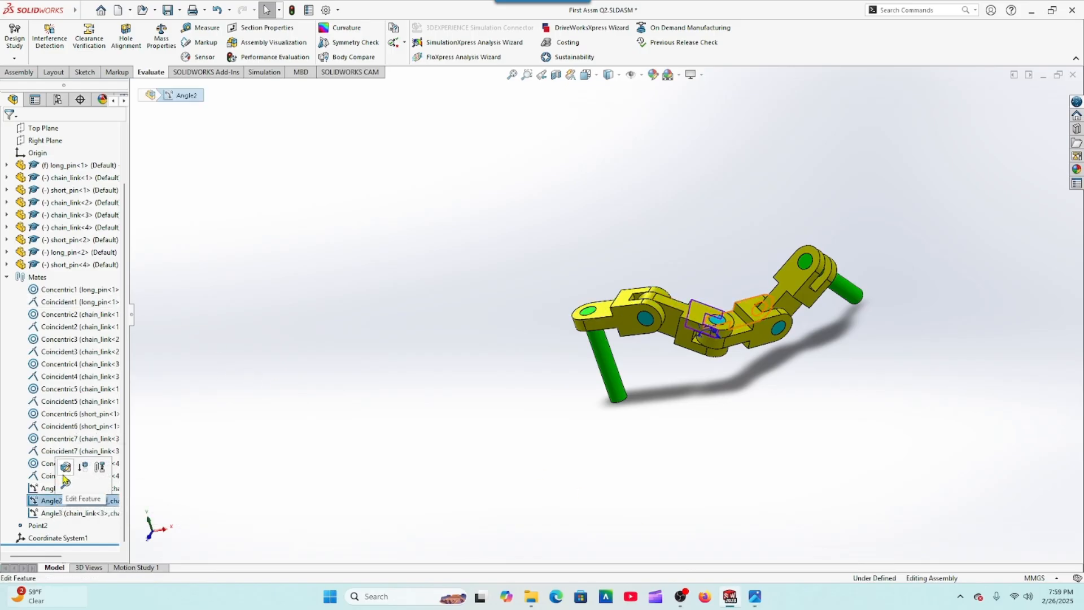
left_click(65, 477)
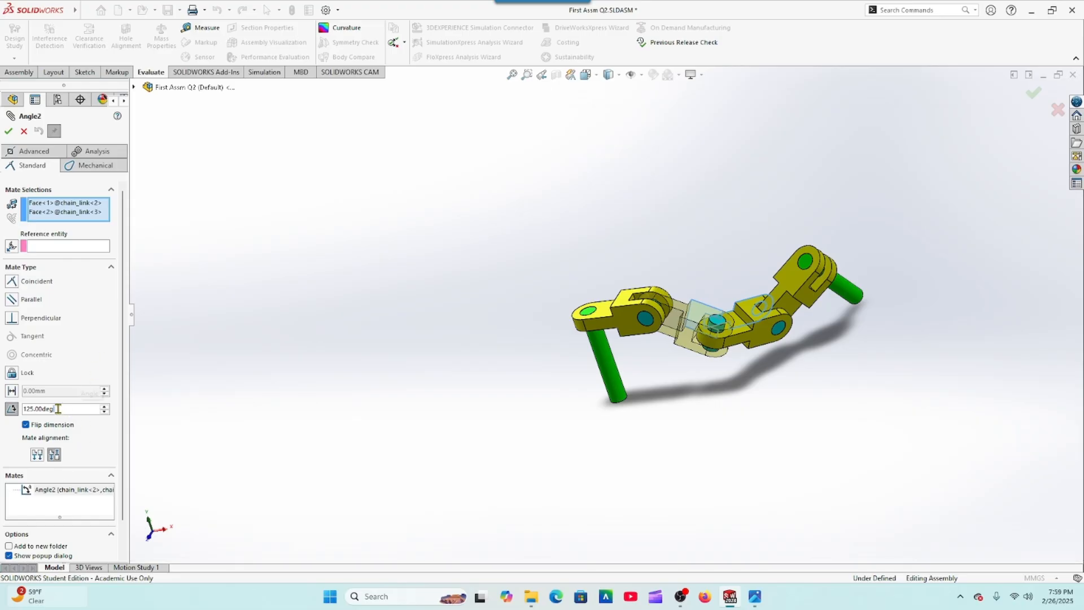
left_click_drag(56, 409, 20, 412)
type("115deg")
key("Return")
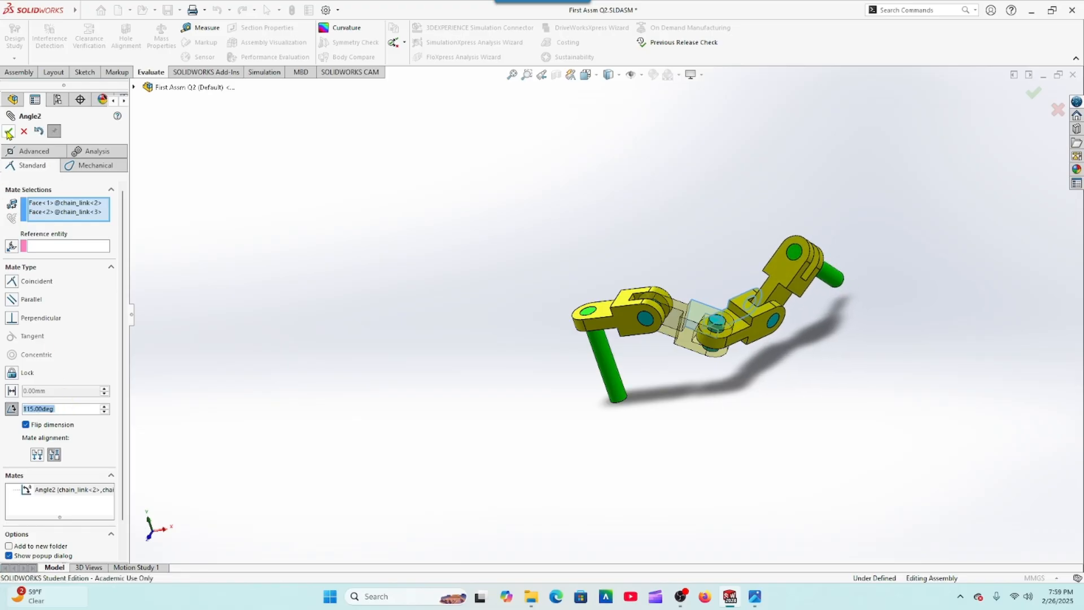
left_click(8, 132)
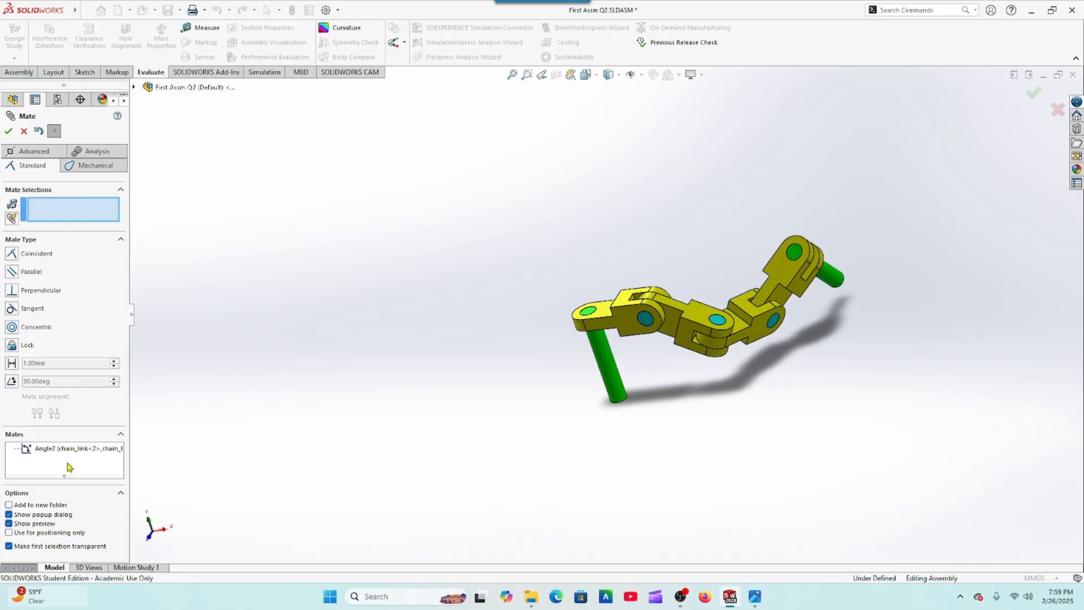
left_click(9, 131)
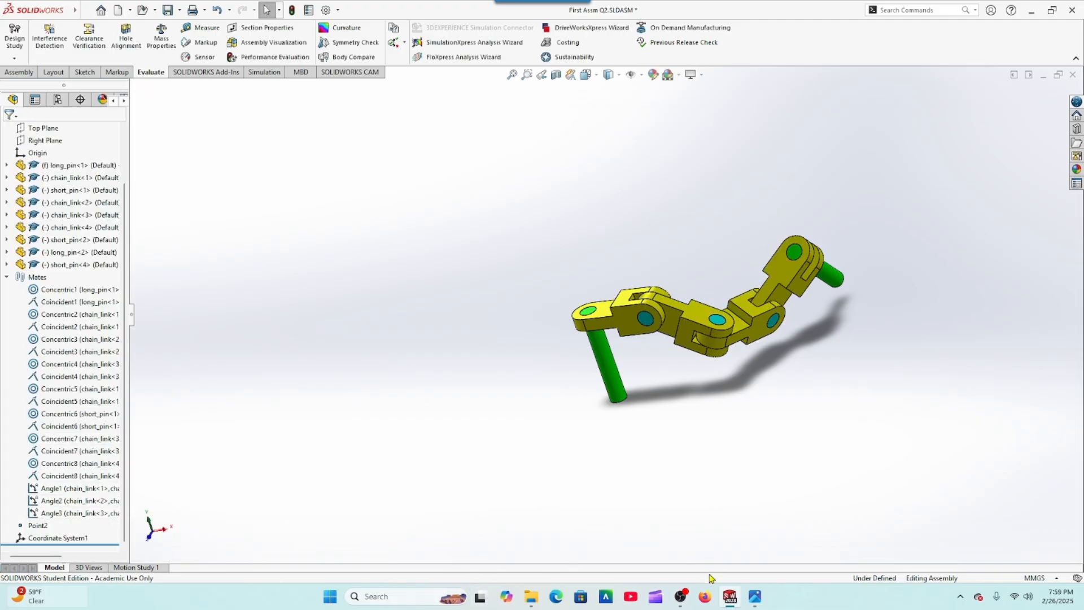
Step: Check angle C in the question 8 image, then set the Angle3 mate between the third and fourth chain links to 135 degrees in SOLIDWORKS
mouse_move(756, 598)
left_click(877, 498)
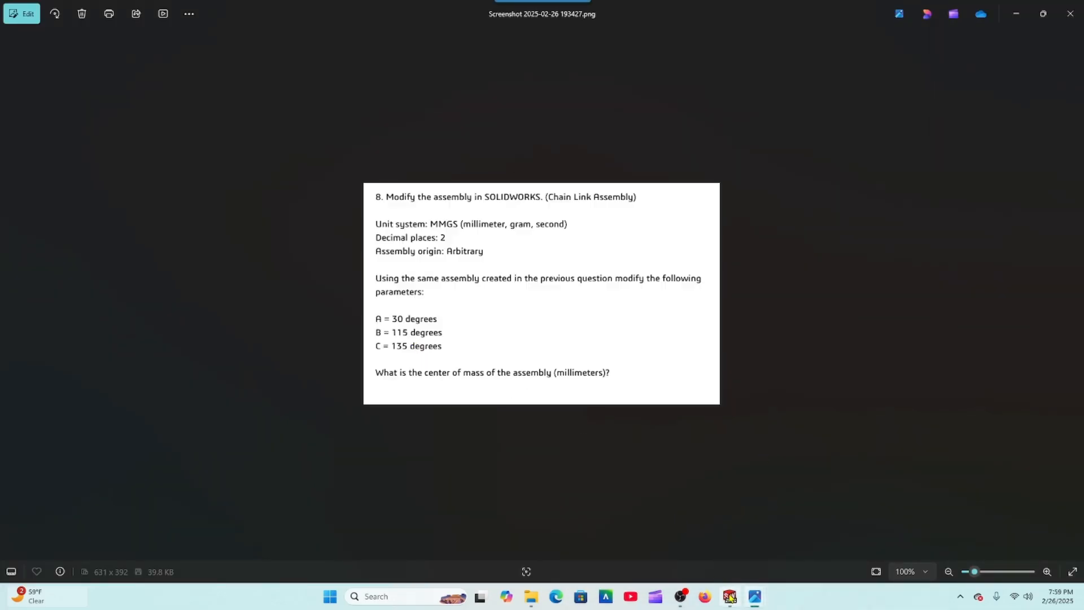
mouse_move(731, 597)
left_click(686, 557)
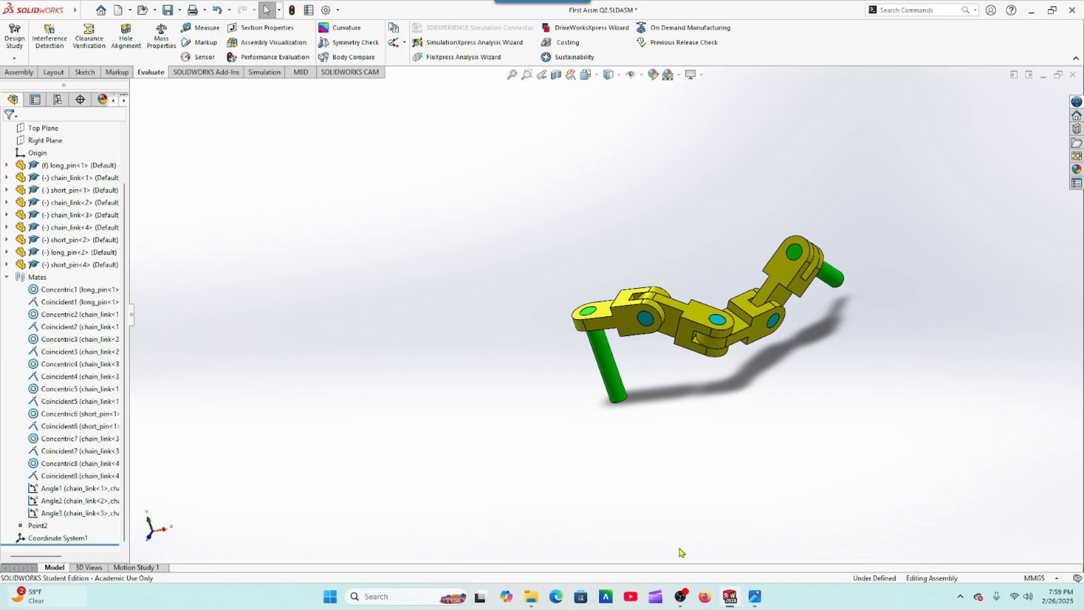
left_click(67, 514)
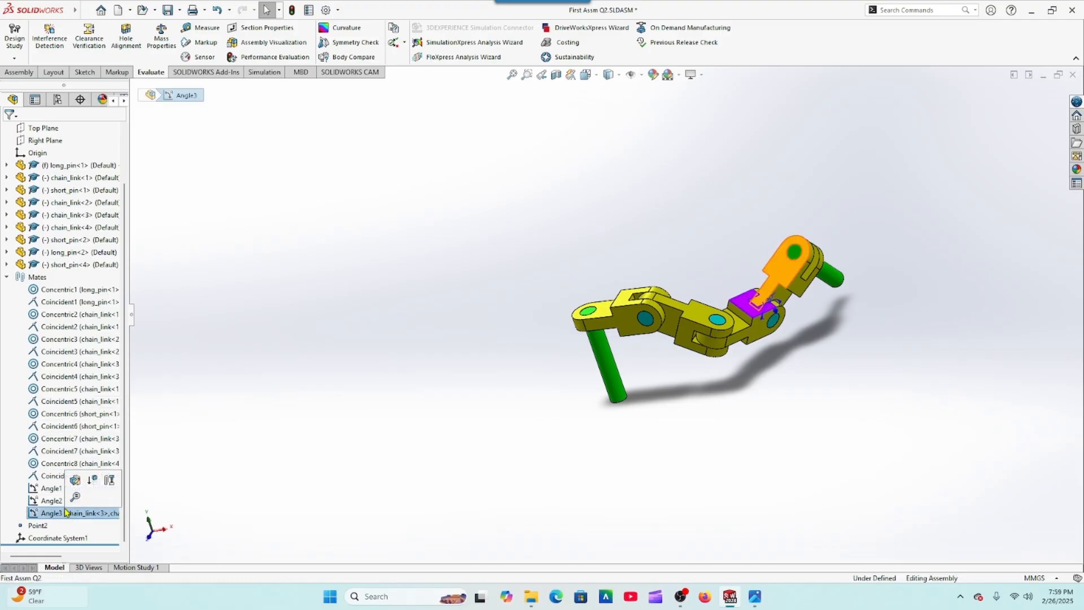
left_click(74, 487)
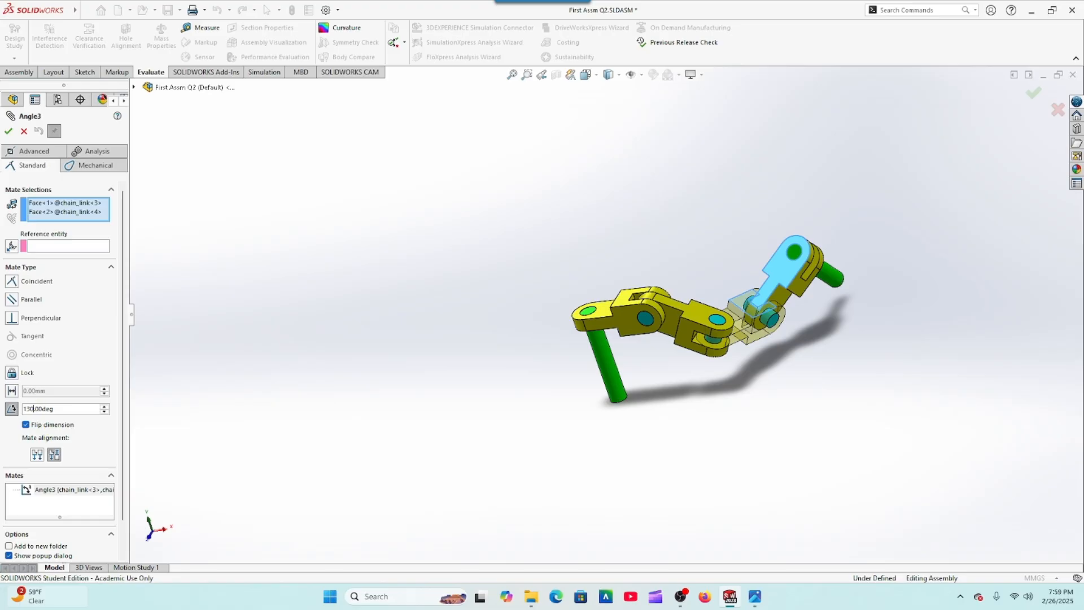
left_click(32, 409)
key("BackSpace")
type("5")
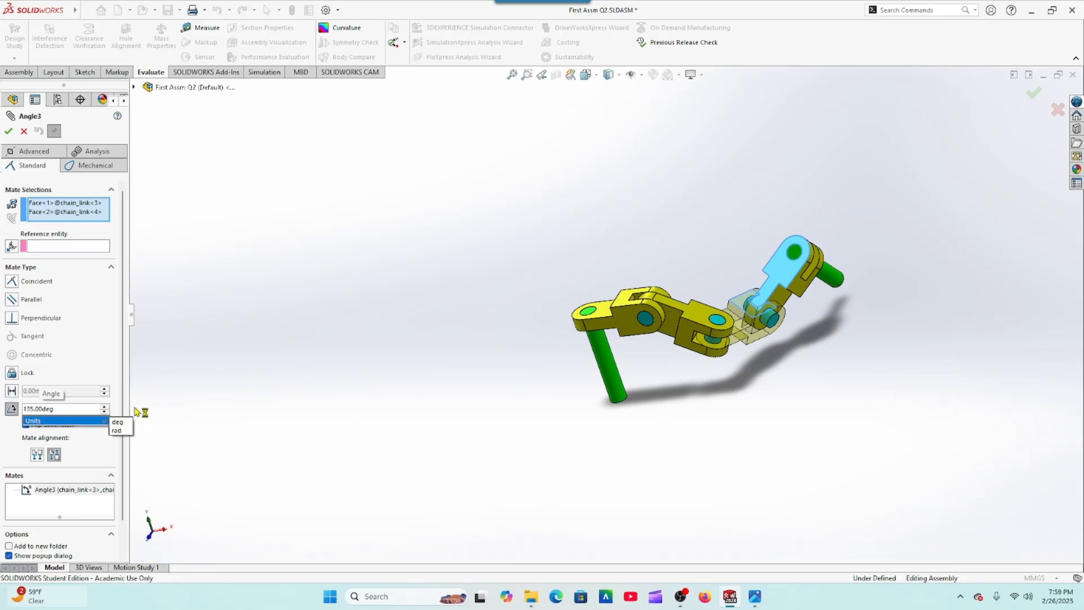
key("Return")
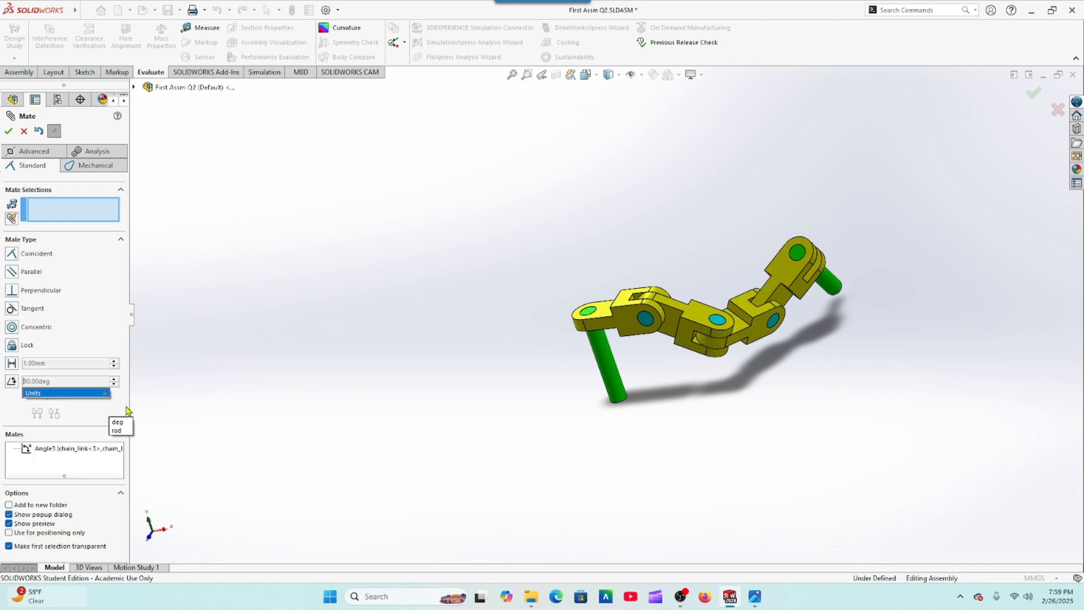
left_click_drag(74, 383, 19, 387)
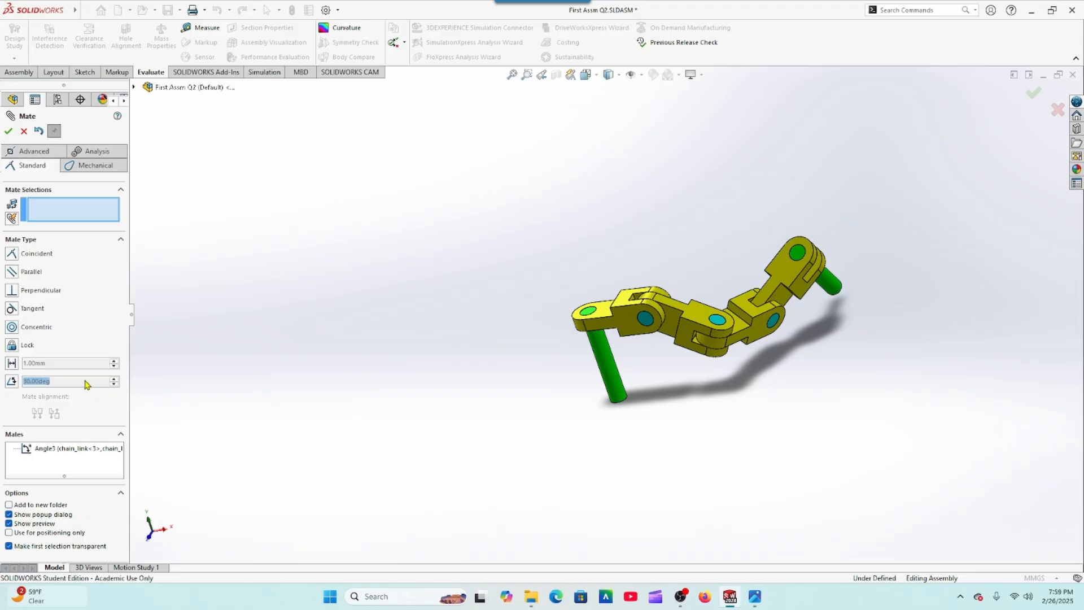
left_click(24, 131)
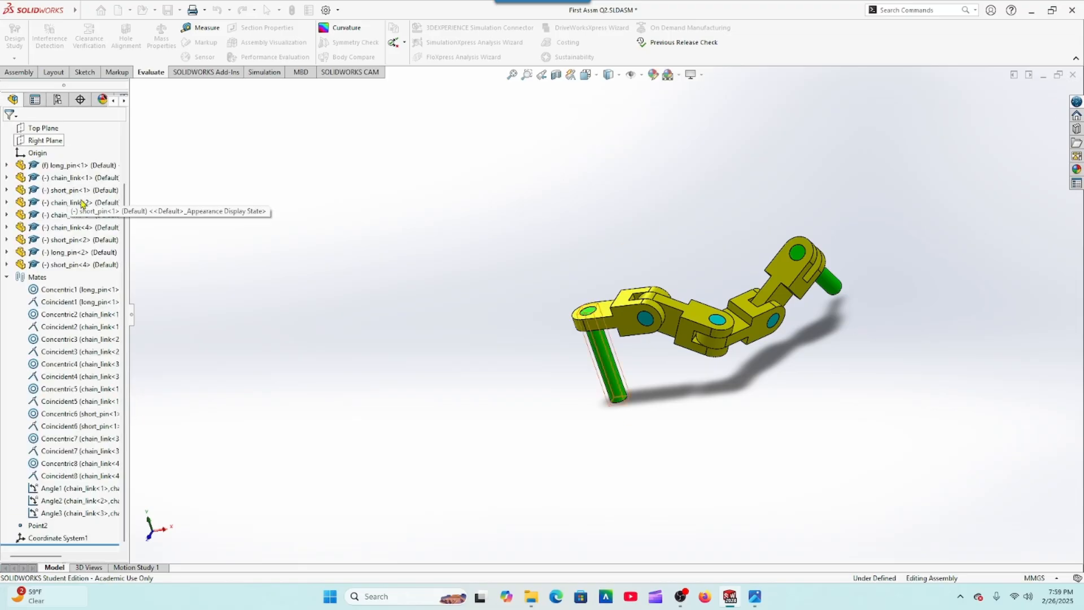
Step: Reopen the Angle3 mate to verify its angle value, then close it with the definition accepted
left_click(37, 515)
left_click(46, 487)
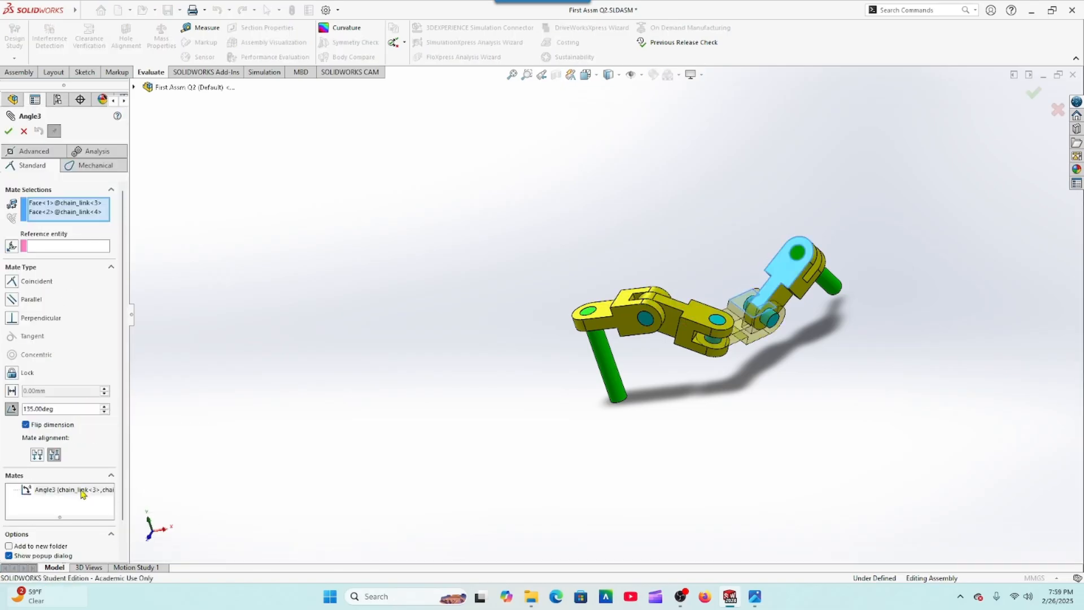
left_click(8, 131)
left_click(8, 131)
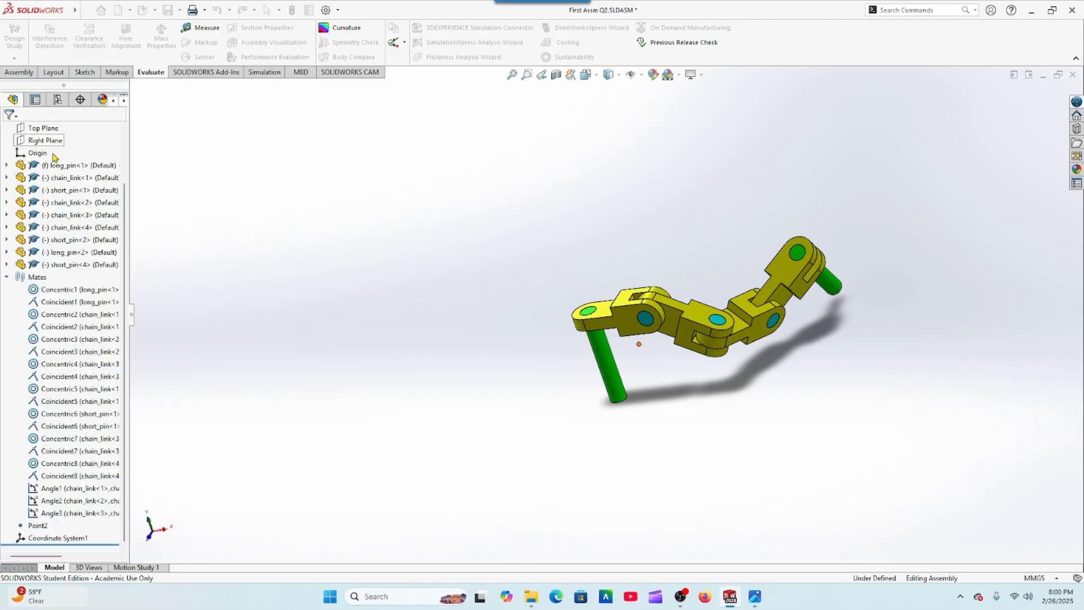
Step: Evaluate the assembly's mass properties to read the center of mass relative to Coordinate System1, then save the assembly
middle_click_drag(362, 377, 327, 329)
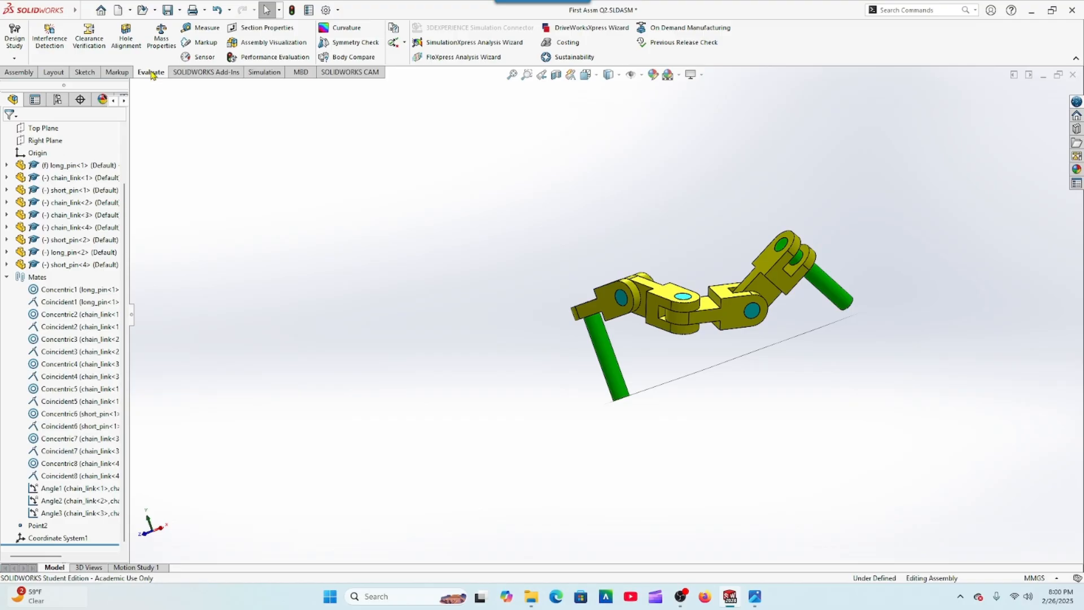
left_click(161, 38)
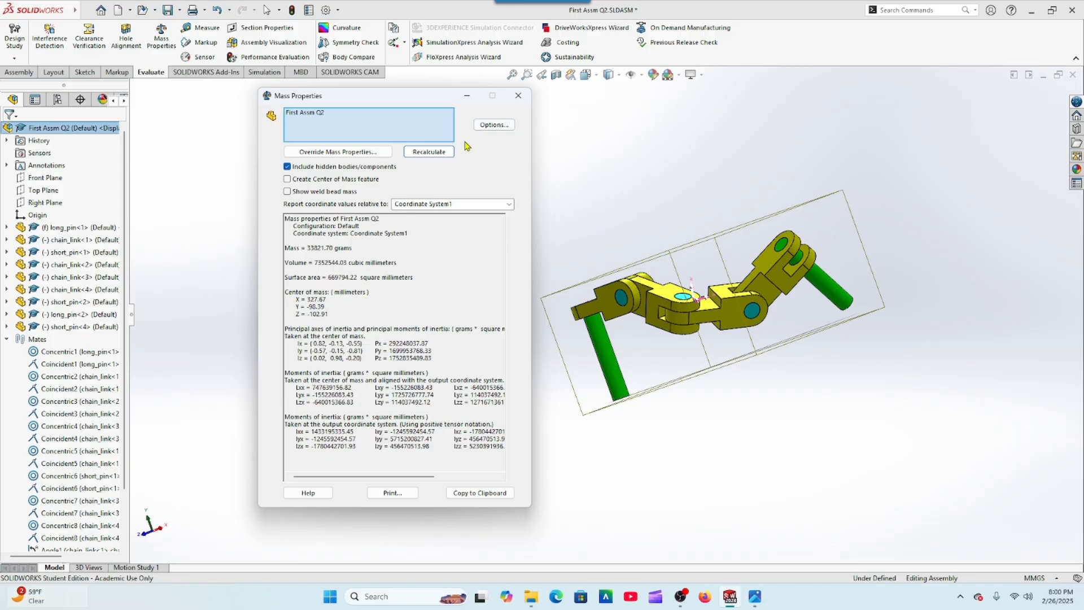
left_click(518, 95)
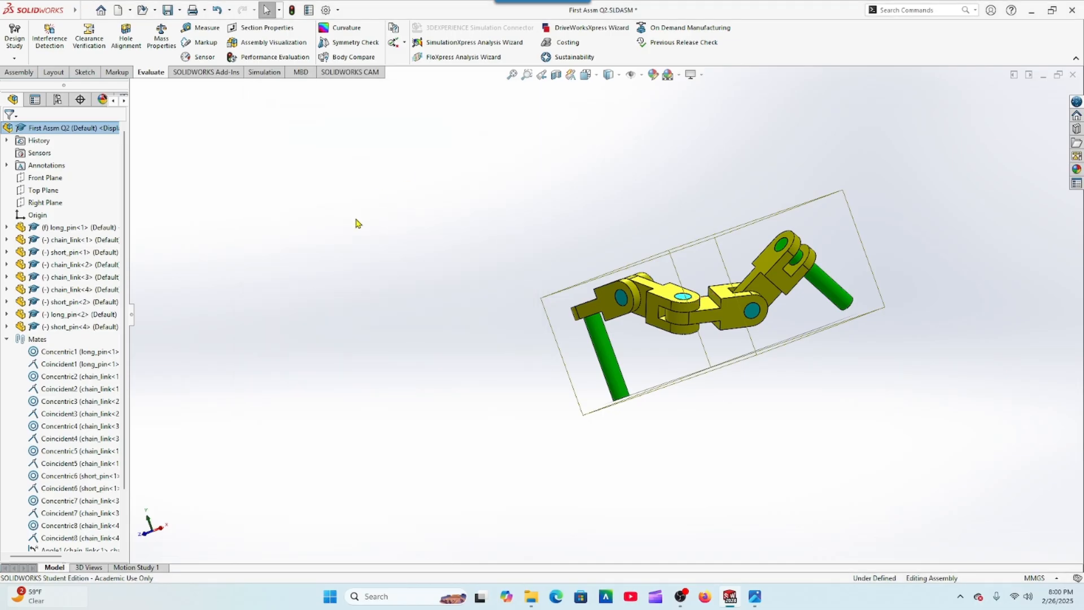
left_click(168, 10)
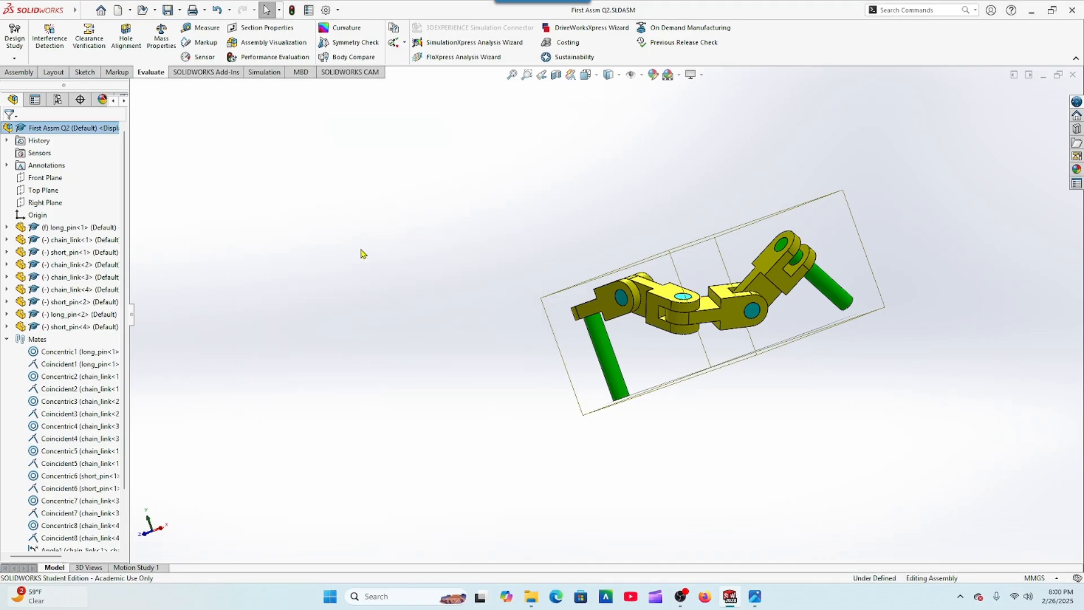